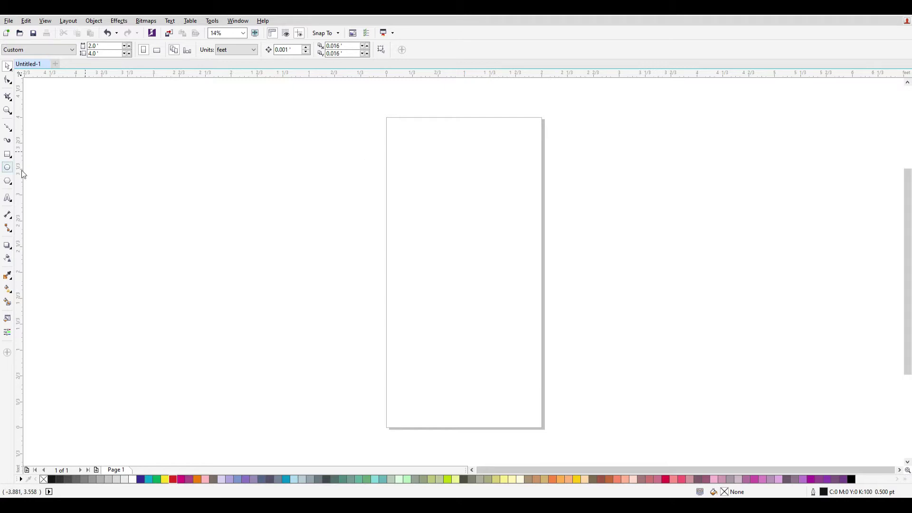
# Step: Place the artistic text "dfsdfsdf" beside the page and enlarge it to about 1.9 feet wide
pyautogui.click(10, 199)
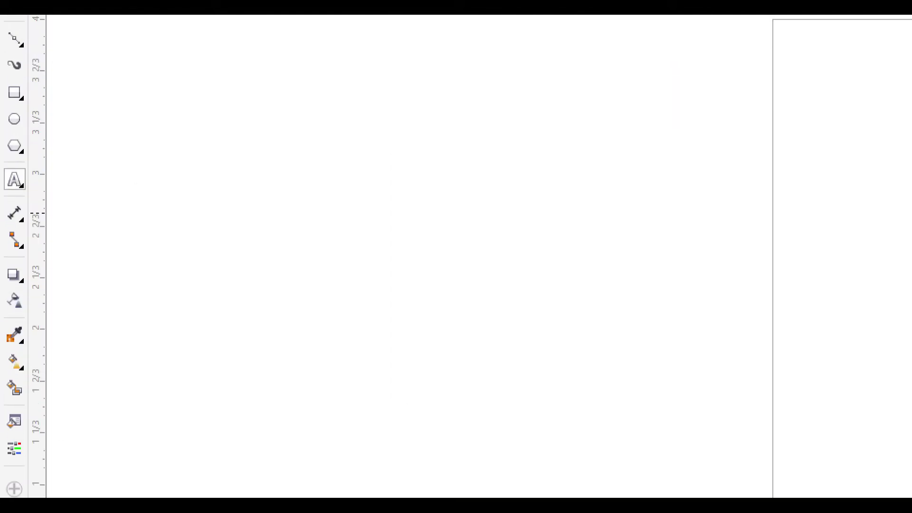
pyautogui.click(429, 253)
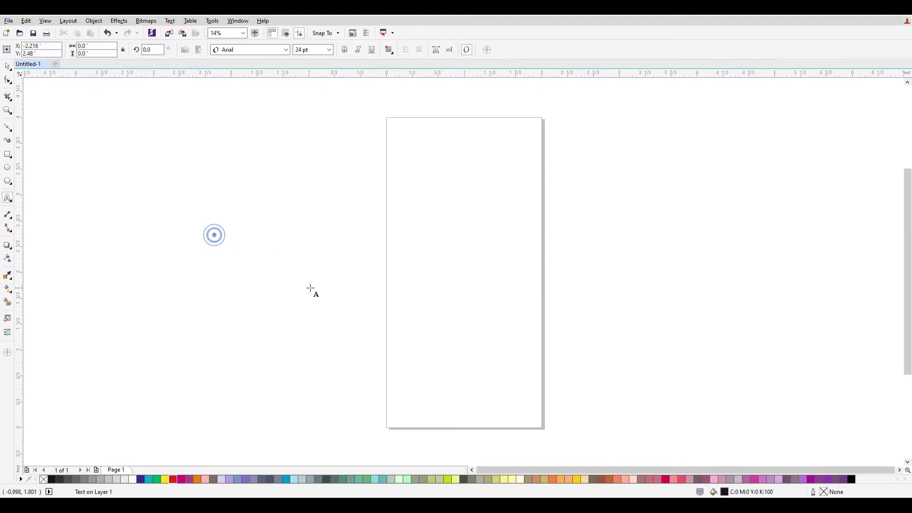
pyautogui.write('MOSES')
pyautogui.click(10, 66)
pyautogui.moveTo(224, 240); pyautogui.dragTo(366, 326)
pyautogui.click(280, 253)
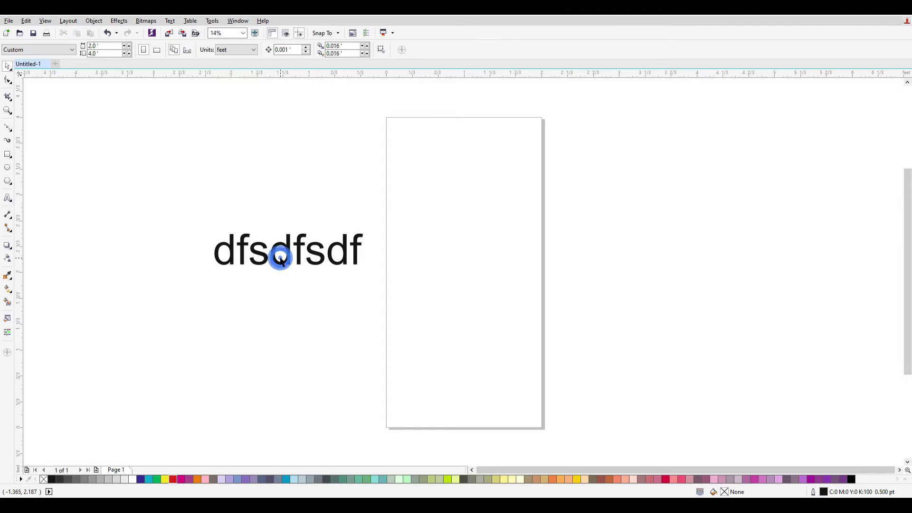
# Step: Replace the sample text with two lines reading "w=6" and "h=4"
pyautogui.click(8, 199)
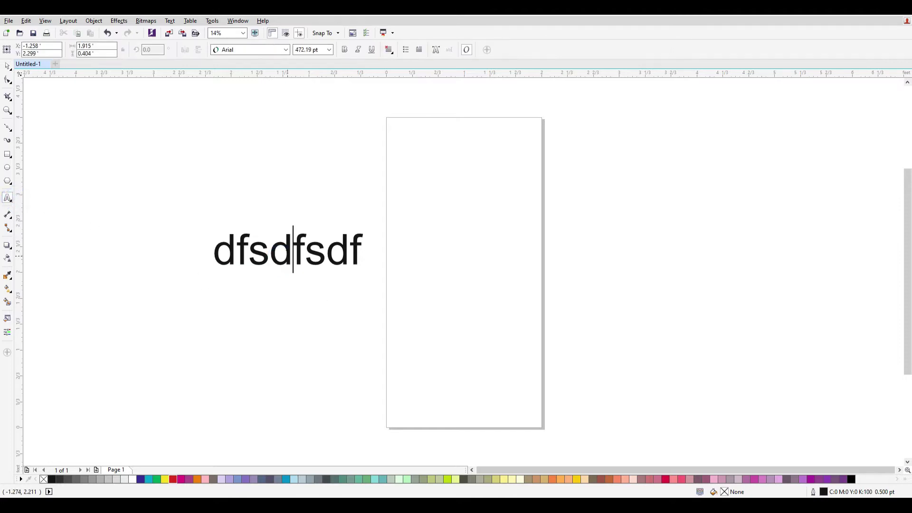
pyautogui.doubleClick(293, 250)
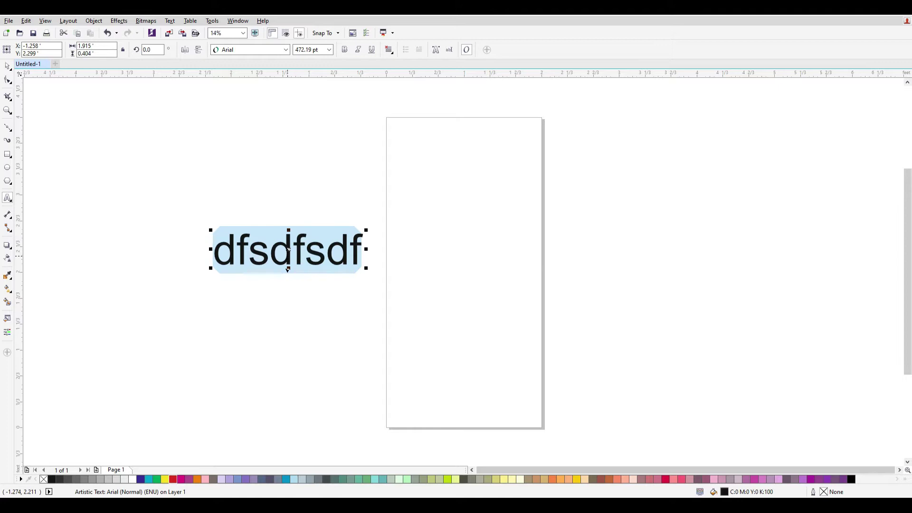
pyautogui.write('6')
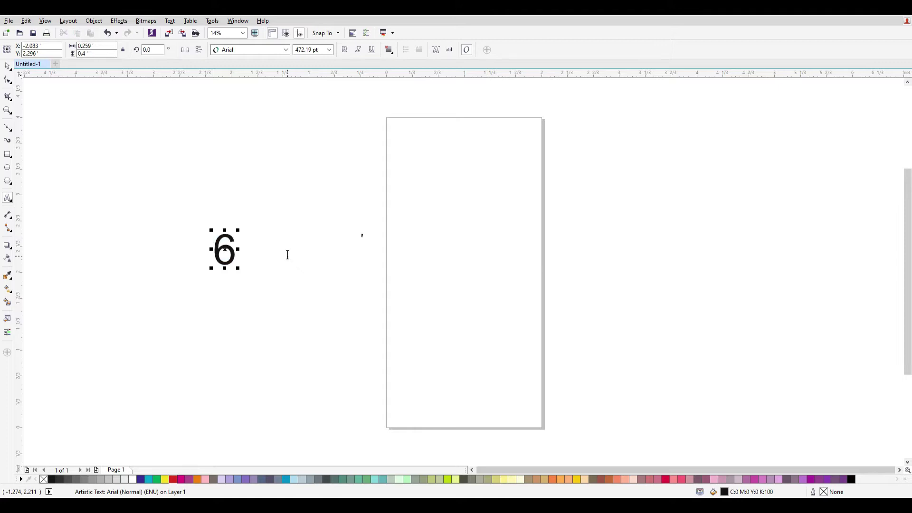
pyautogui.press('BackSpace')
pyautogui.write('W')
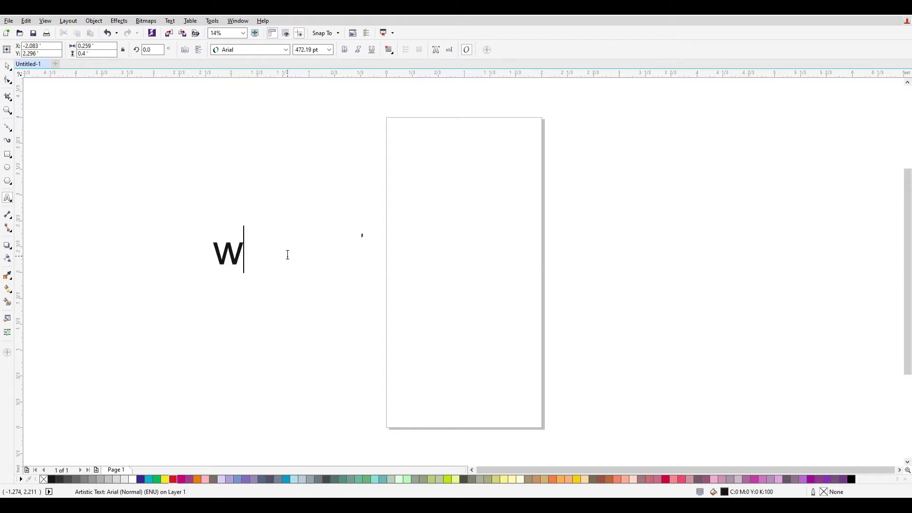
pyautogui.write('=6')
pyautogui.press('Return')
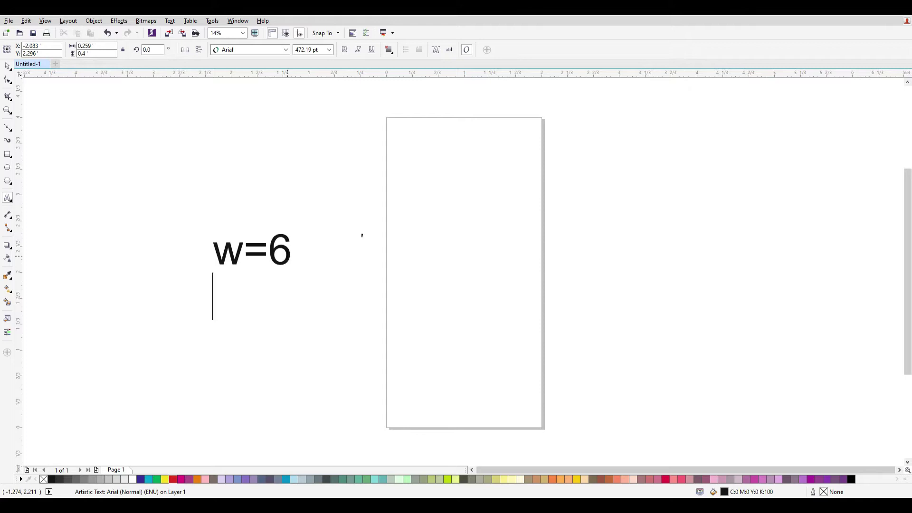
pyautogui.write('h=4')
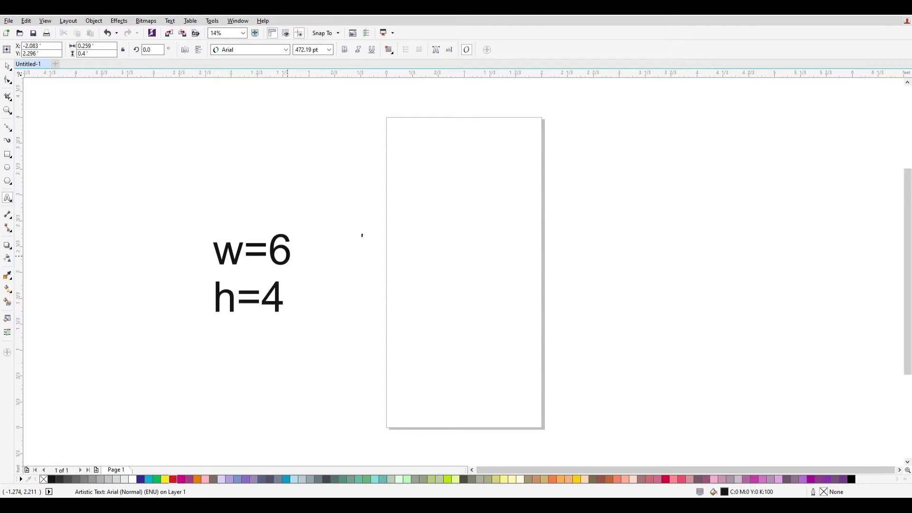
# Step: Add a third line reading "R=600" to the text block and finish editing it
pyautogui.press('Return')
pyautogui.write('r=')
pyautogui.press('BackSpace')
pyautogui.press('BackSpace')
pyautogui.write('R=600')
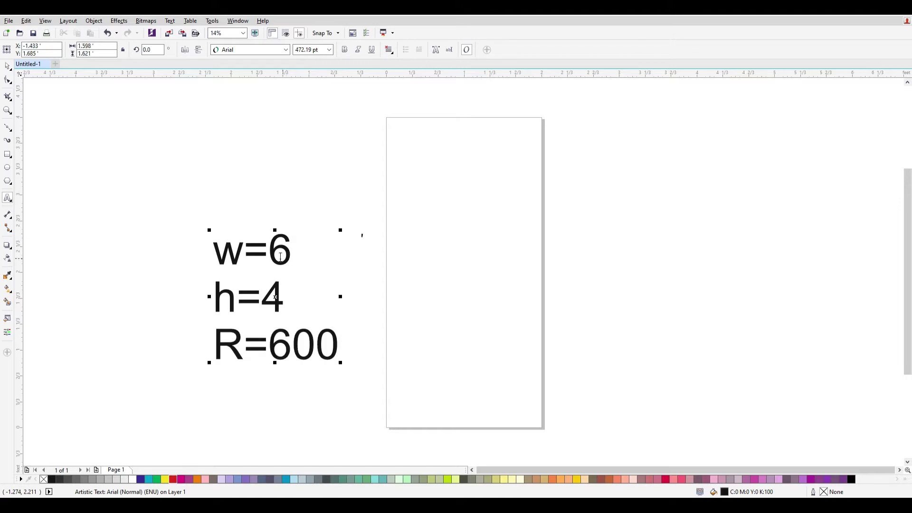
pyautogui.hotkey('ctrl', 'space')
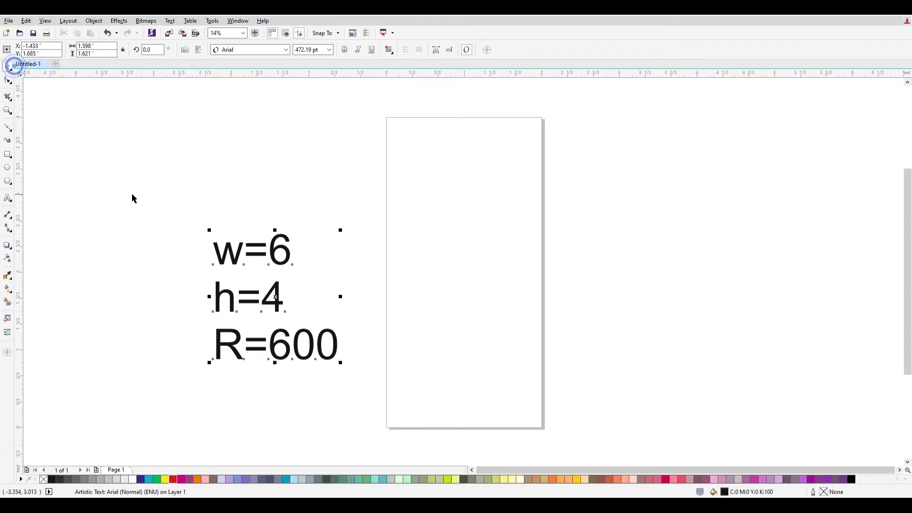
pyautogui.click(274, 322)
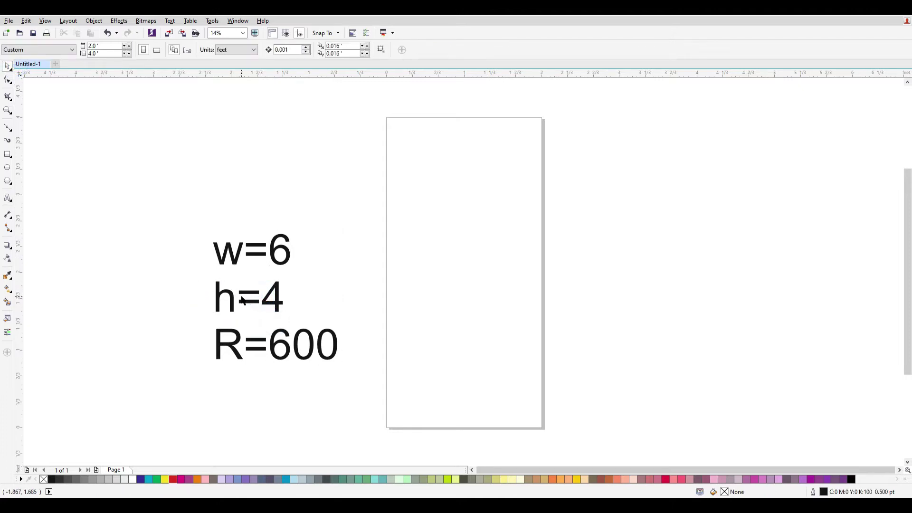
# Step: Move the text block farther from the page and place a duplicate between it and the page
pyautogui.moveTo(246, 291); pyautogui.dragTo(175, 257)
pyautogui.click(225, 335)
pyautogui.moveTo(205, 316); pyautogui.dragTo(283, 294)
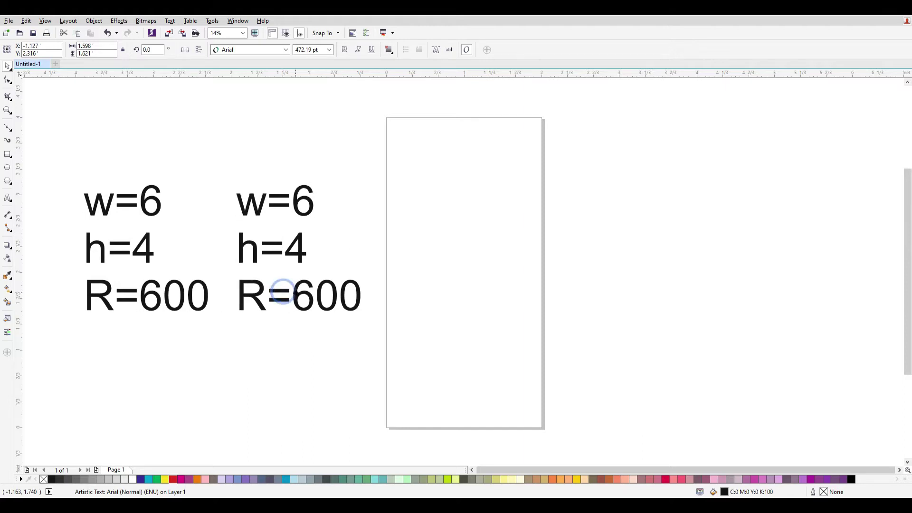
# Step: Change the duplicate's first two lines to "w=6x12" and "h=4x12"
pyautogui.doubleClick(284, 201)
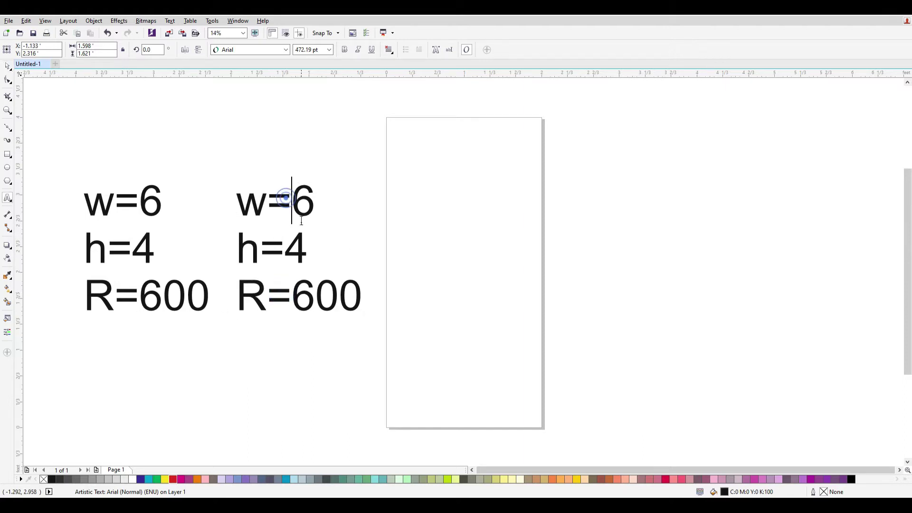
pyautogui.moveTo(317, 195); pyautogui.dragTo(308, 193)
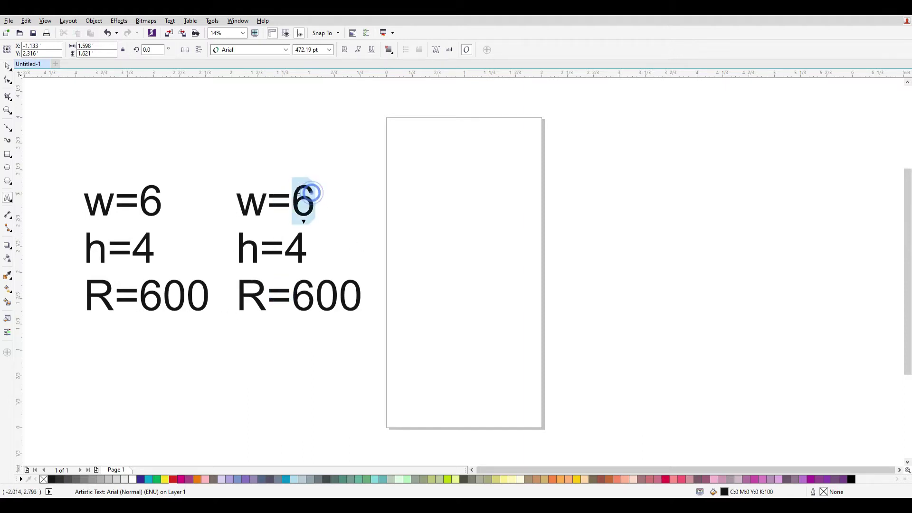
pyautogui.write('x12')
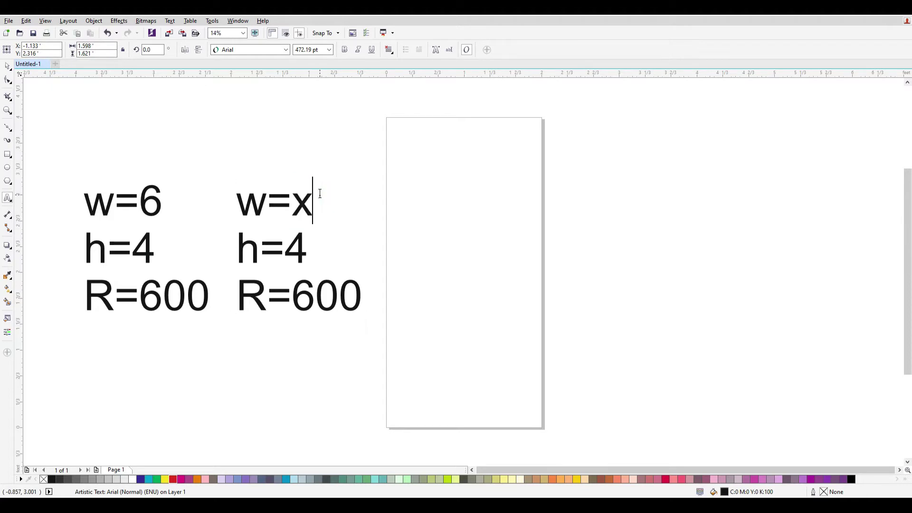
pyautogui.press('Left')
pyautogui.press('Left')
pyautogui.press('Left')
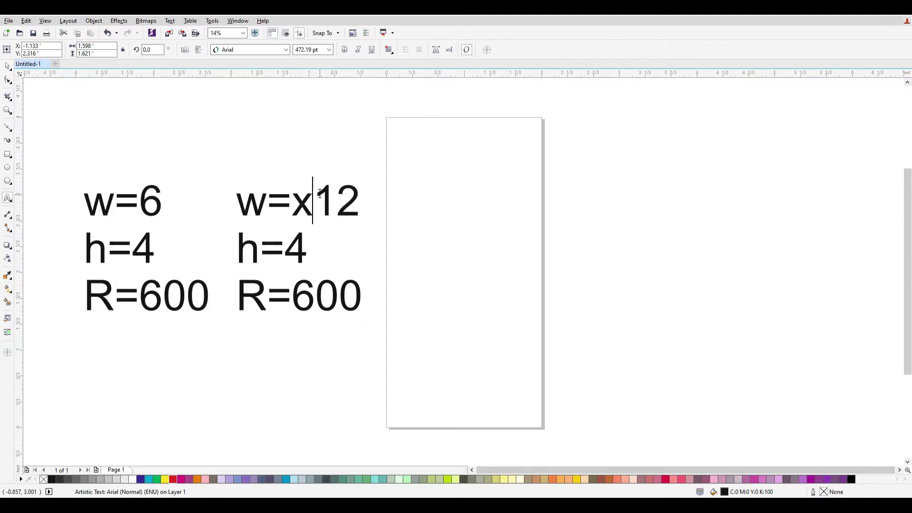
pyautogui.write('6')
pyautogui.click(360, 226)
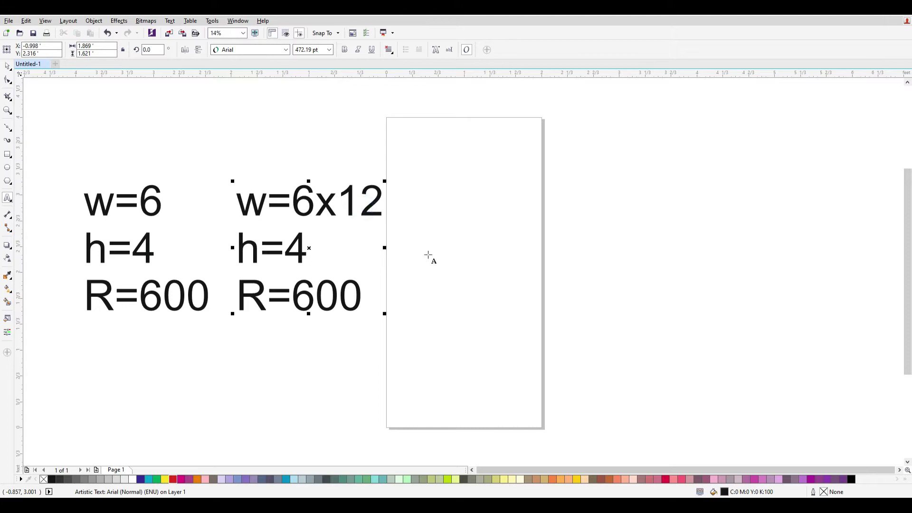
pyautogui.click(325, 254)
pyautogui.write('x12')
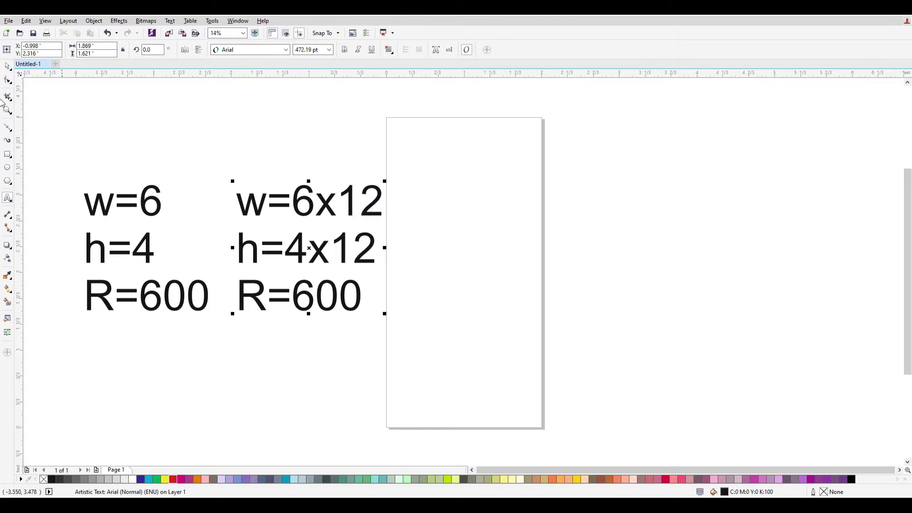
pyautogui.hotkey('ctrl', 'space')
# Step: Place a copy of the "w=6x12" text block on the page
pyautogui.click(285, 248)
pyautogui.click(273, 245)
pyautogui.moveTo(272, 243); pyautogui.dragTo(430, 248)
pyautogui.rightClick(430, 247)
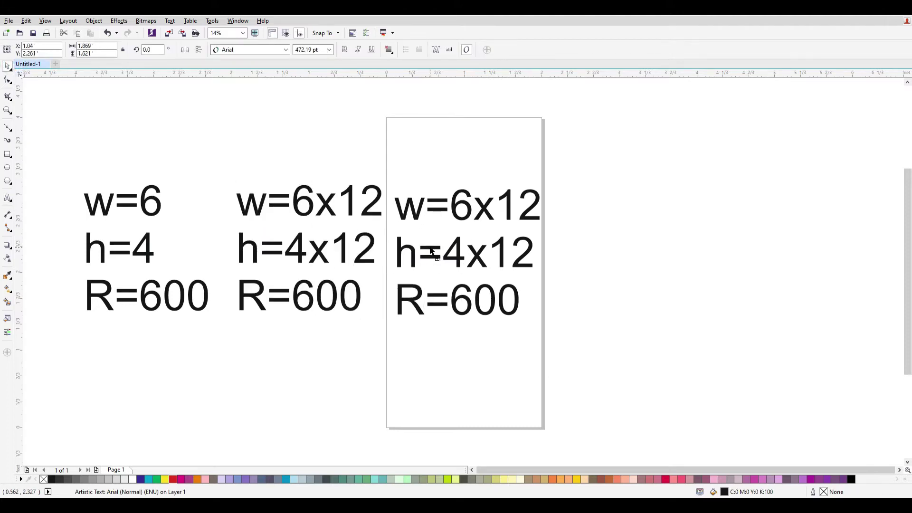
# Step: Change the first two lines of the copy on the page to "w=72" and "h=24"
pyautogui.doubleClick(469, 220)
pyautogui.press('Left')
pyautogui.hotkey('shift', 'End')
pyautogui.write('72')
pyautogui.press('Down')
pyautogui.press('Left')
pyautogui.press('Left')
pyautogui.hotkey('shift', 'End')
pyautogui.write('24')
# Step: Change the third line of the text on the page to "R=72 to100" and deselect the block
pyautogui.press('Down')
pyautogui.press('Left')
pyautogui.hotkey('shift', 'Left')
pyautogui.write('1')
pyautogui.press('BackSpace')
pyautogui.write('7')
pyautogui.hotkey('shift', 'End')
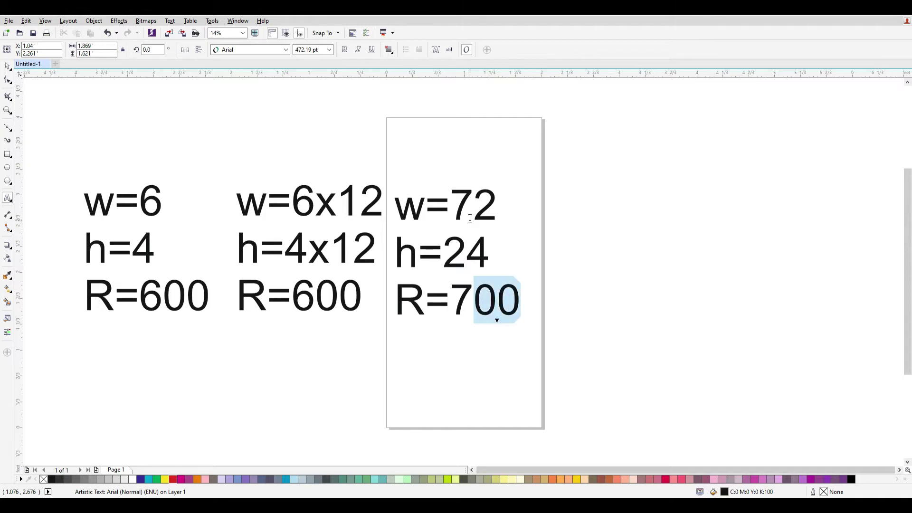
pyautogui.write('2 to 1')
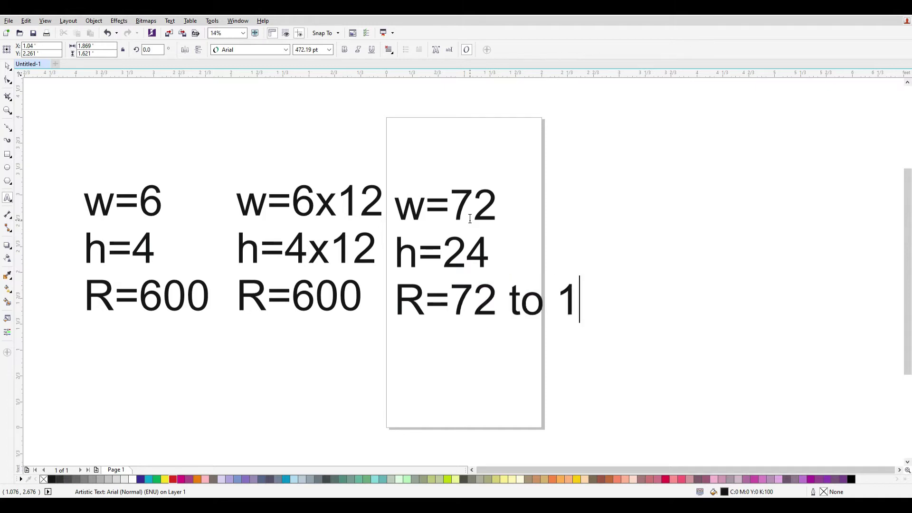
pyautogui.write('00')
pyautogui.click(572, 289)
pyautogui.press('Left')
pyautogui.press('BackSpace')
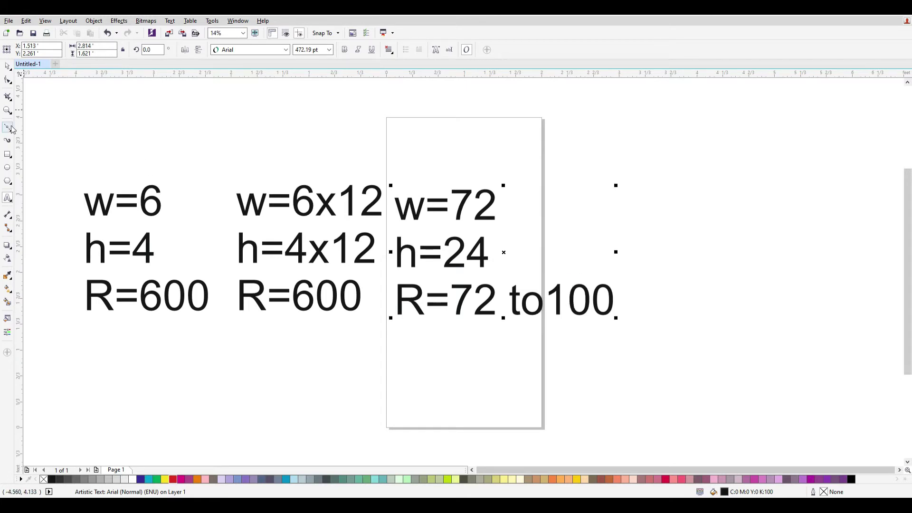
pyautogui.click(7, 66)
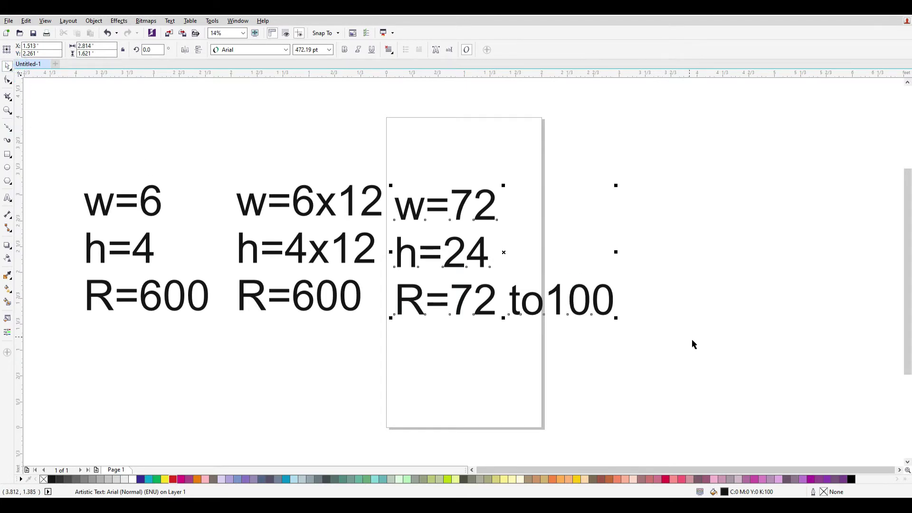
pyautogui.click(700, 220)
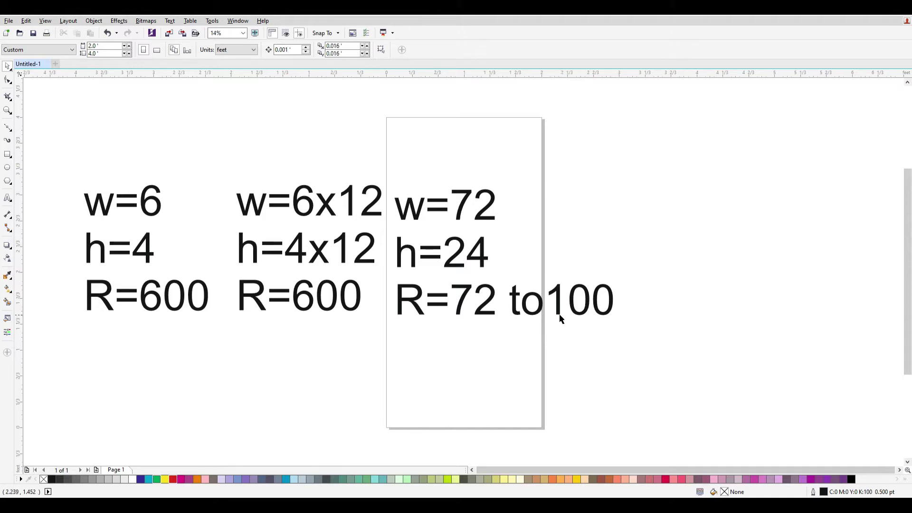
# Step: Delete all three text blocks from the page and the area beside it
pyautogui.moveTo(690, 346); pyautogui.dragTo(59, 154)
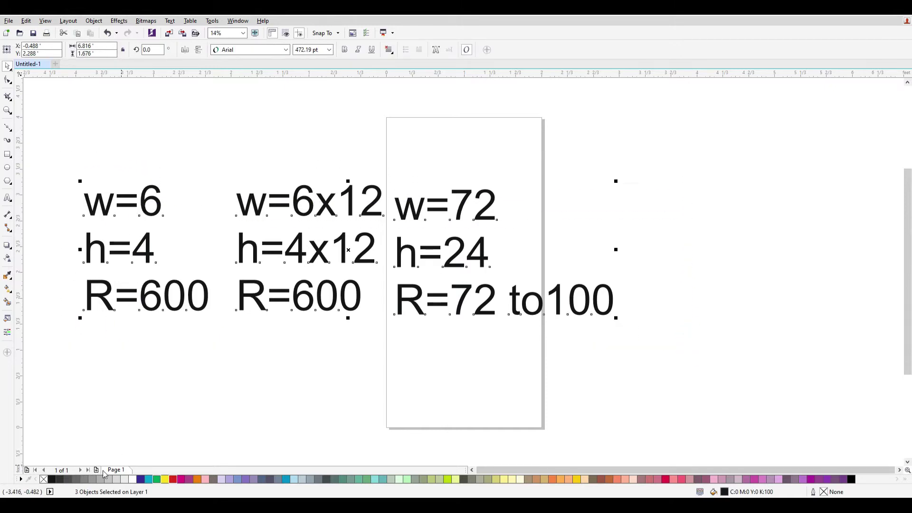
pyautogui.moveTo(601, 342); pyautogui.dragTo(44, 142)
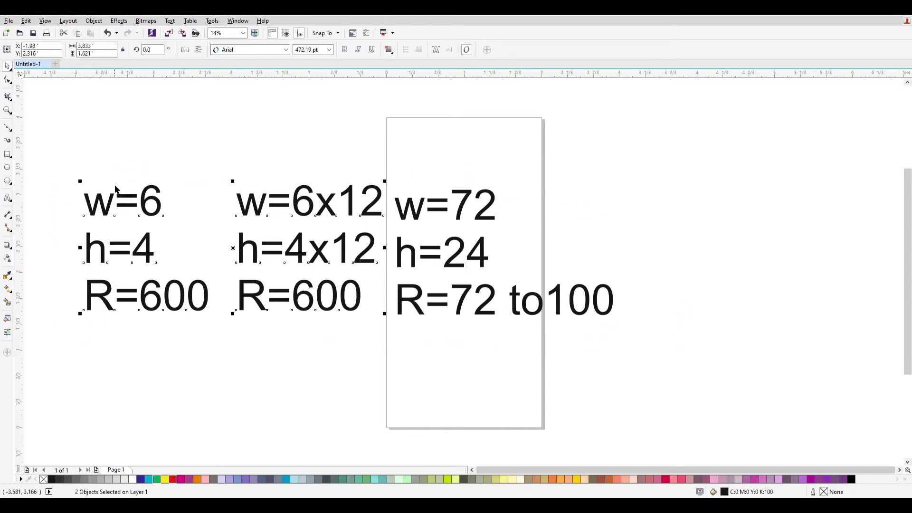
pyautogui.press('Delete')
pyautogui.click(450, 243)
pyautogui.press('Delete')
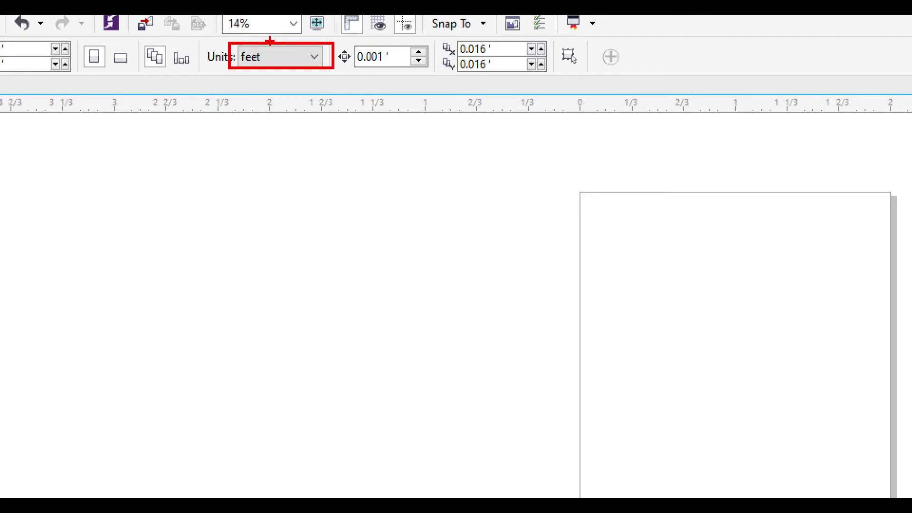
# Step: Check the drawing units, keeping feet, and examine the page width and height settings
pyautogui.click(312, 58)
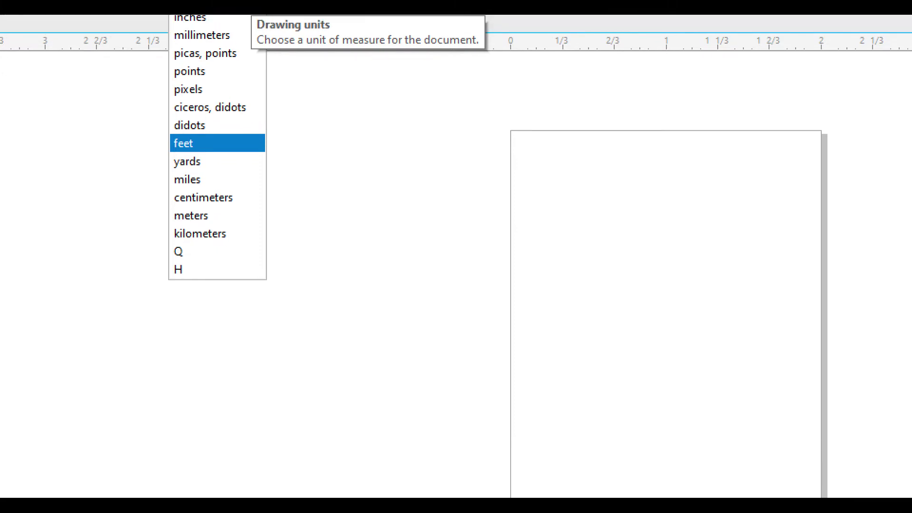
pyautogui.click(204, 143)
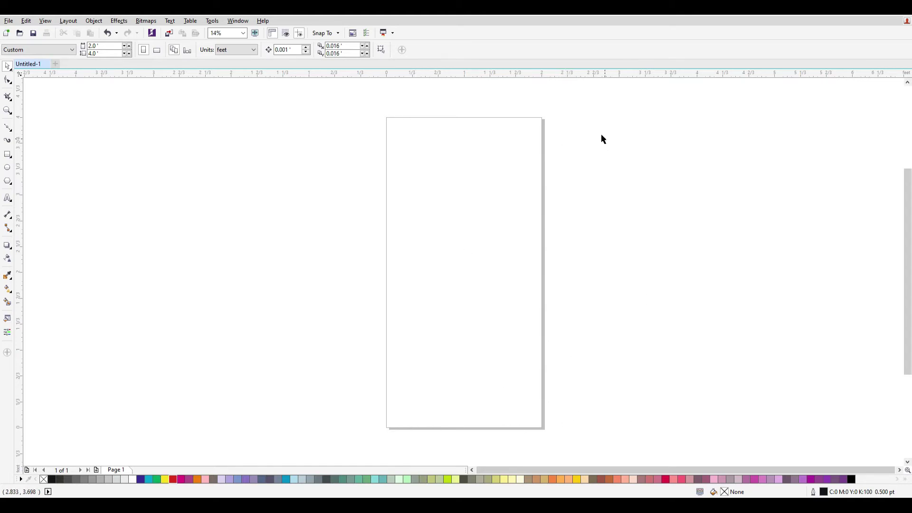
pyautogui.doubleClick(114, 46)
pyautogui.doubleClick(112, 54)
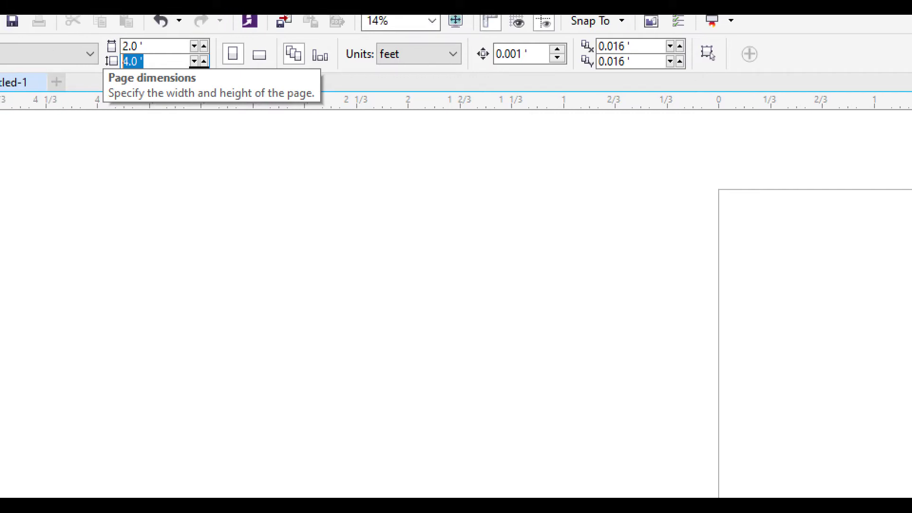
pyautogui.click(247, 188)
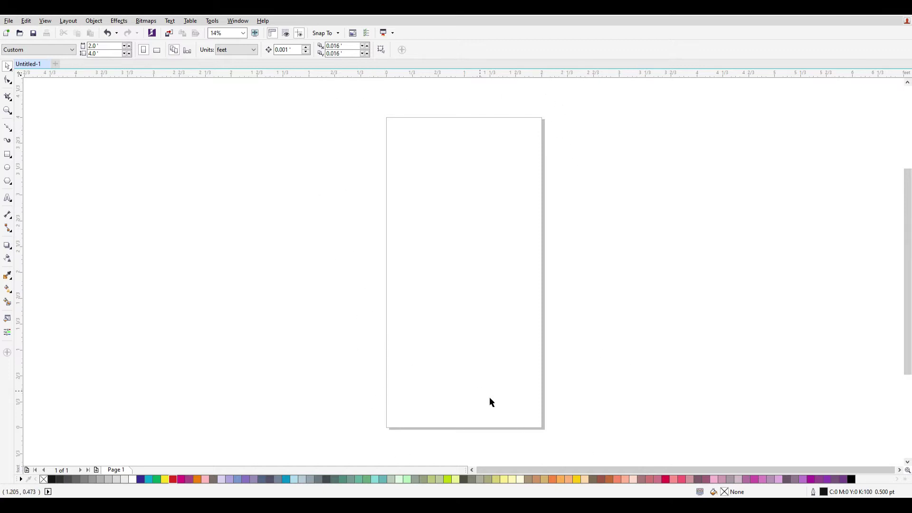
# Step: Draw a rectangle about 2.4 by 4.2 feet around the page
pyautogui.click(10, 158)
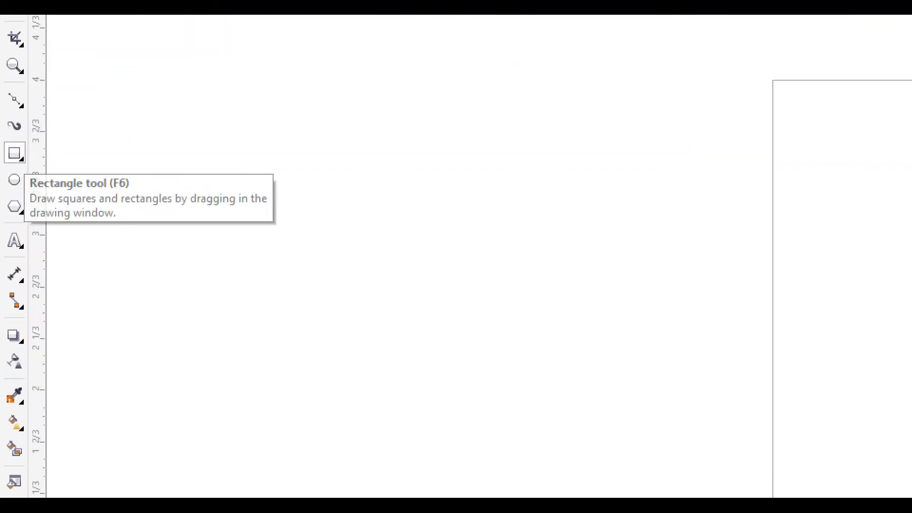
pyautogui.moveTo(376, 116)
pyautogui.mouseDown()
pyautogui.moveTo(568, 409)
pyautogui.moveTo(562, 442)
pyautogui.mouseUp()
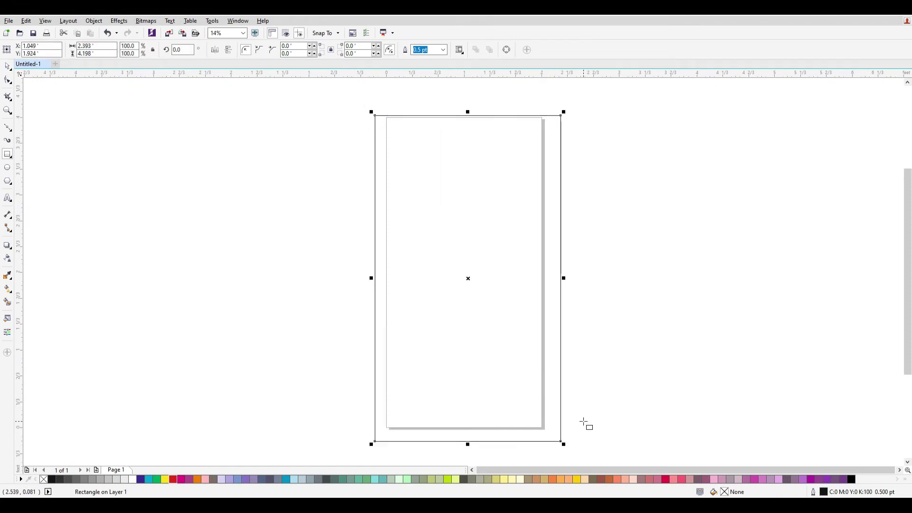
pyautogui.click(7, 67)
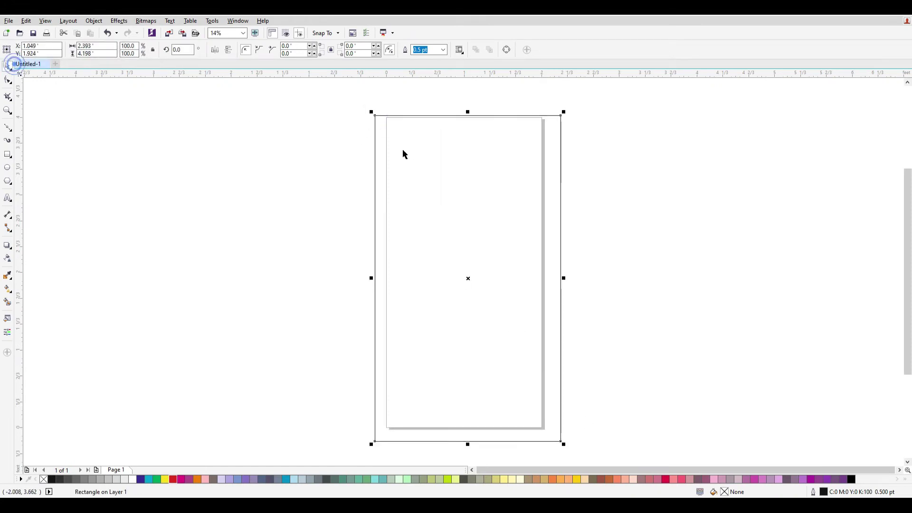
# Step: Set the rectangle's size to 2 by 4 feet and centre it on the page
pyautogui.moveTo(106, 46); pyautogui.dragTo(4, 50)
pyautogui.write('2')
pyautogui.press('Tab')
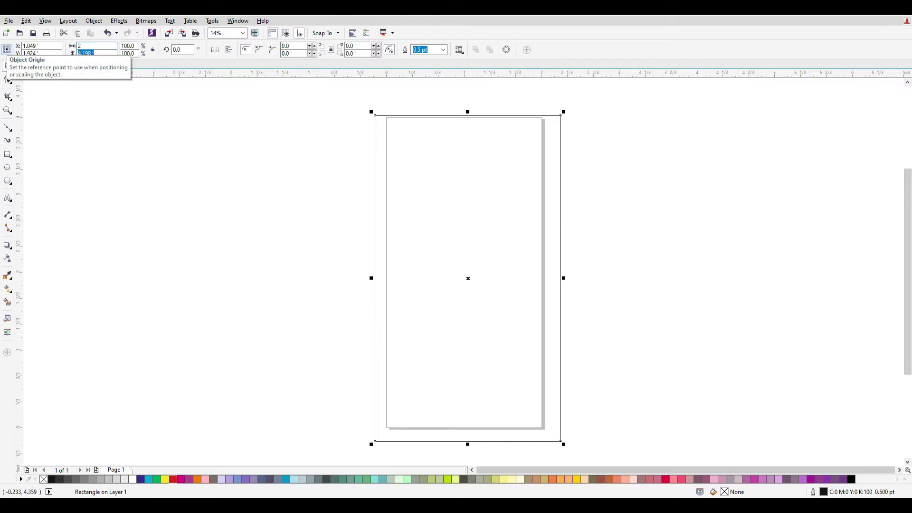
pyautogui.write('4')
pyautogui.press('Return')
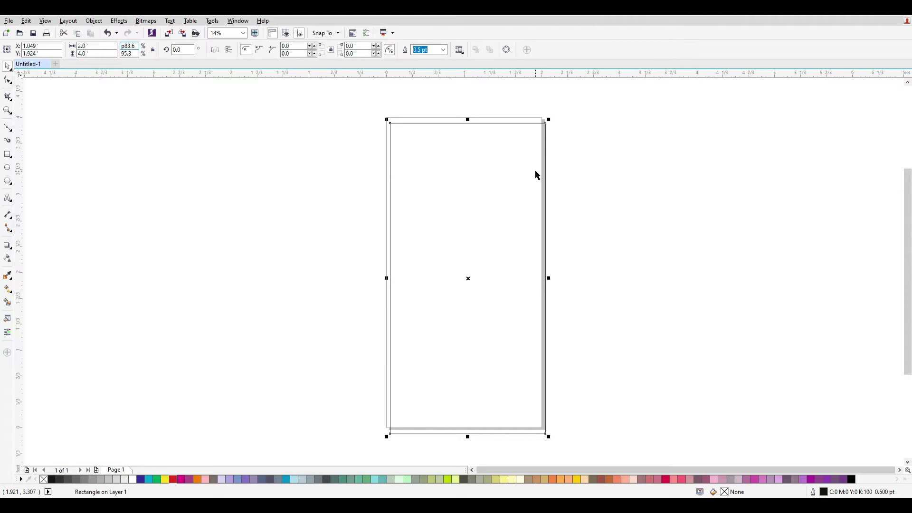
pyautogui.click(625, 154)
pyautogui.click(525, 123)
pyautogui.press('p')
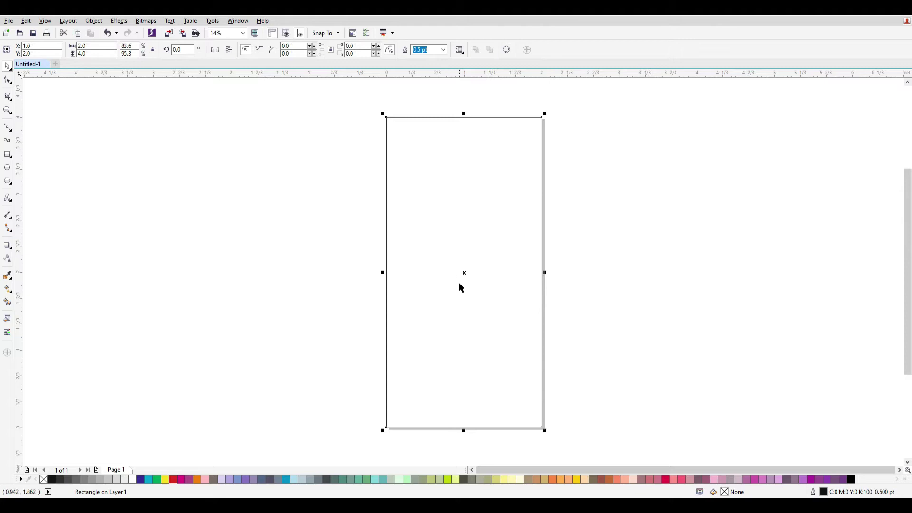
# Step: Delete the rectangle and create a new page-sized one with the Rectangle tool's automatic page frame
pyautogui.click(476, 276)
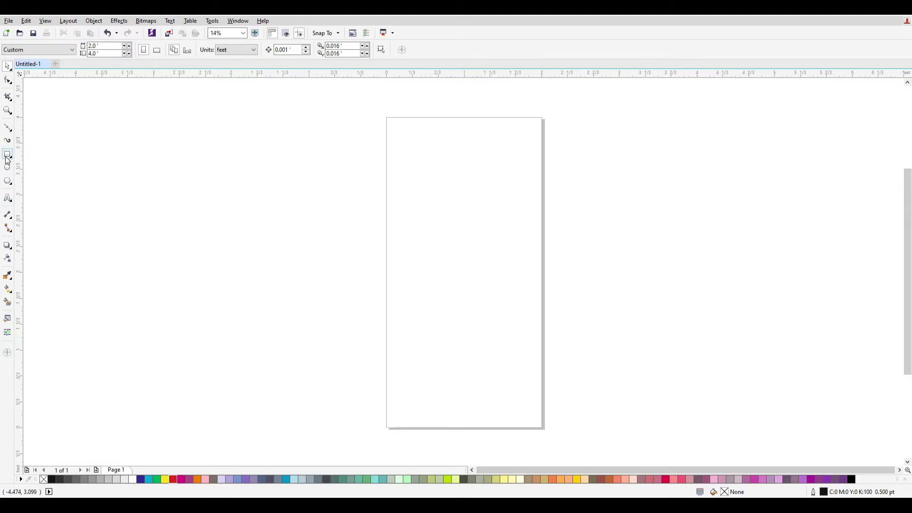
pyautogui.click(8, 156)
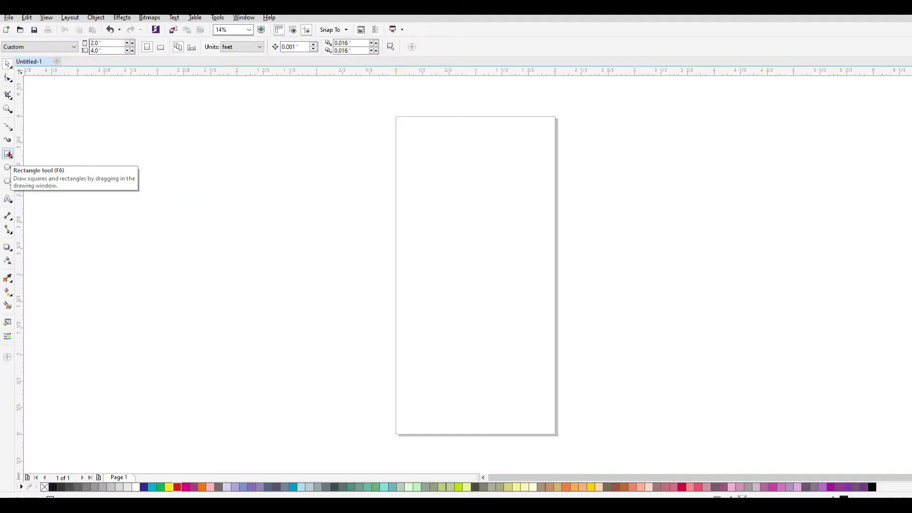
pyautogui.doubleClick(7, 155)
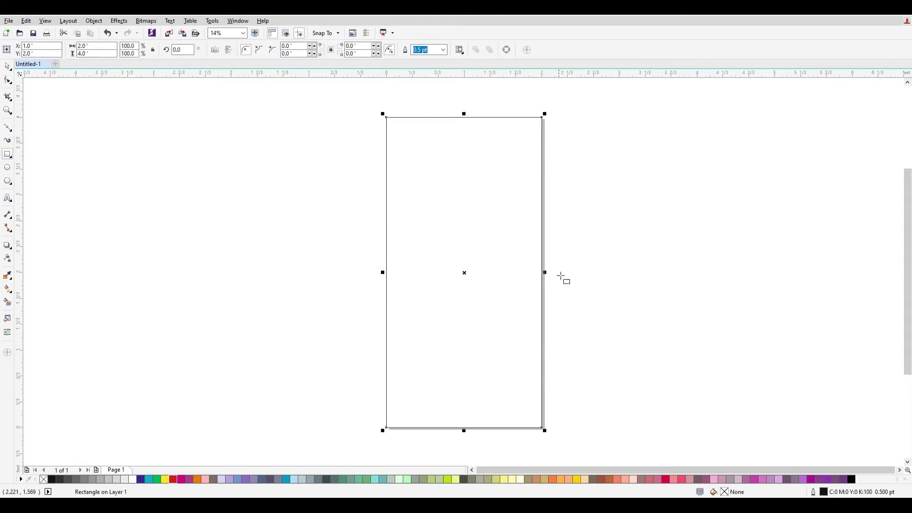
# Step: Fill the page-sized rectangle with red (C:0 M:100 Y:100 K:0), remove its outline and centre it on the page
pyautogui.click(8, 66)
pyautogui.click(177, 480)
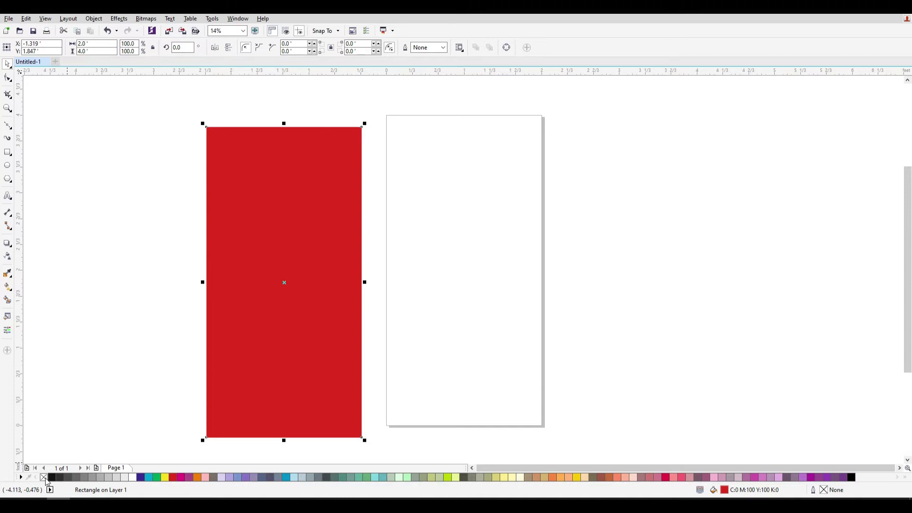
pyautogui.moveTo(314, 243); pyautogui.dragTo(433, 215)
pyautogui.hotkey('ctrl', 'z')
pyautogui.press('p')
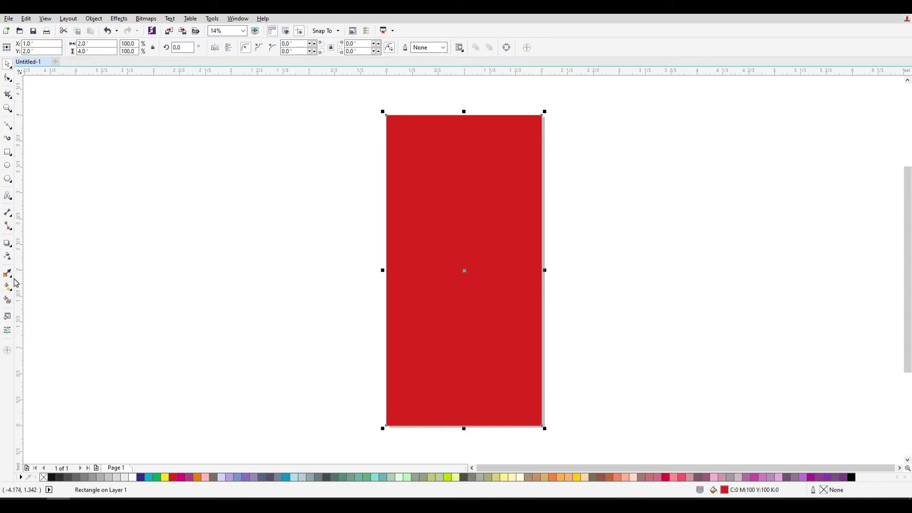
pyautogui.click(12, 246)
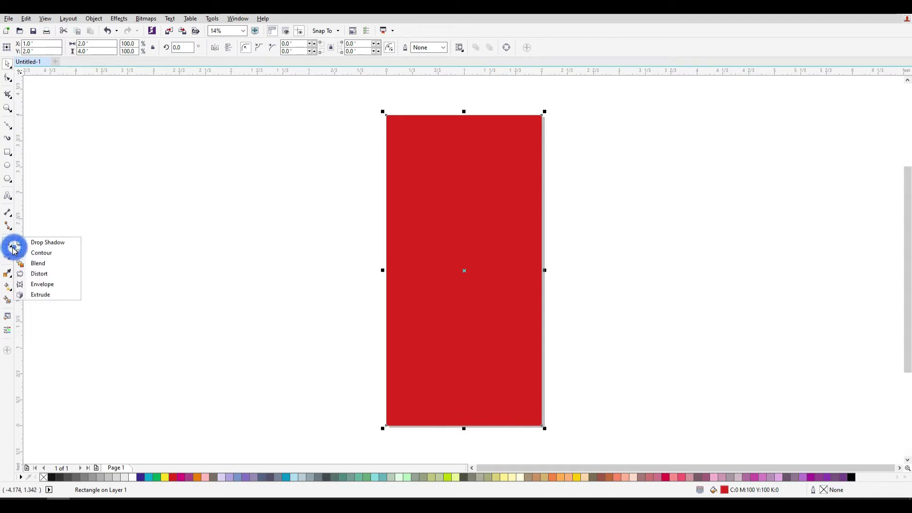
pyautogui.click(12, 244)
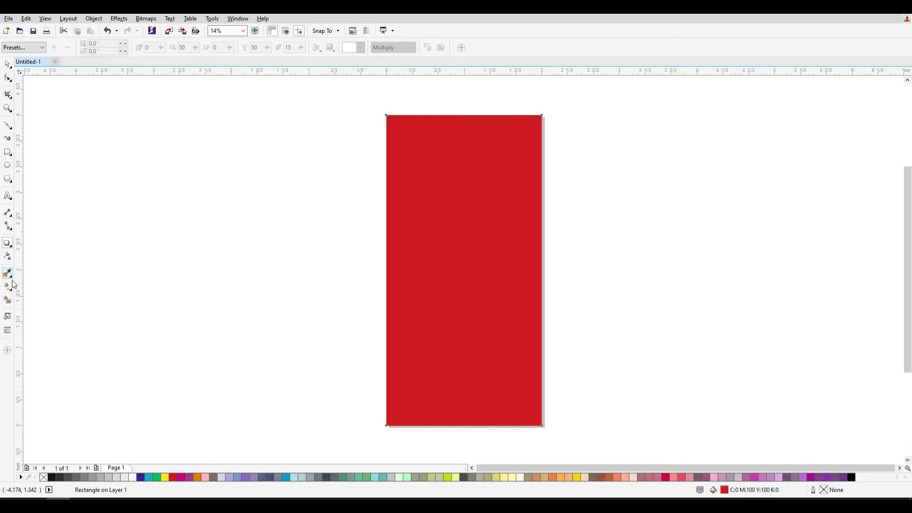
pyautogui.click(12, 247)
pyautogui.click(12, 246)
pyautogui.click(12, 246)
pyautogui.click(12, 246)
pyautogui.click(7, 63)
pyautogui.click(482, 179)
pyautogui.click(666, 337)
# Step: Apply a red-to-white linear fountain fill to the rectangle with Interactive Fill, trying several directions across it
pyautogui.click(486, 251)
pyautogui.press('g')
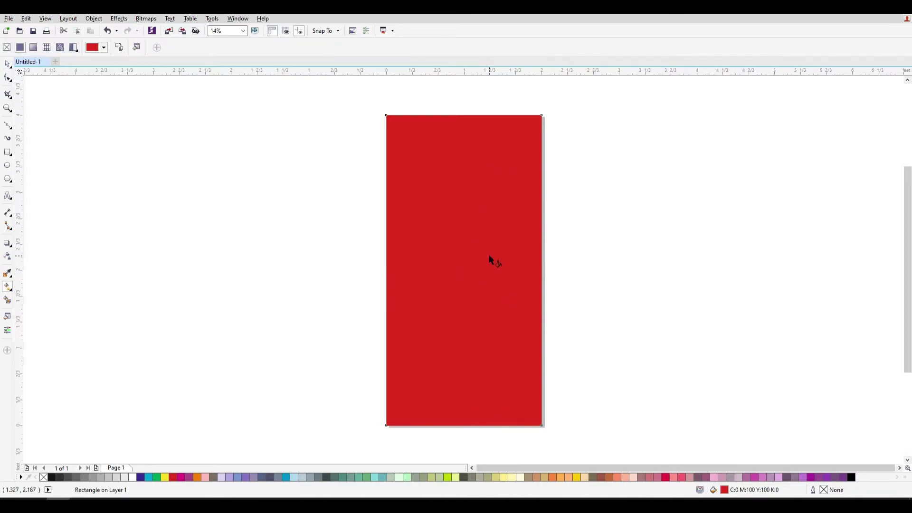
pyautogui.click(13, 290)
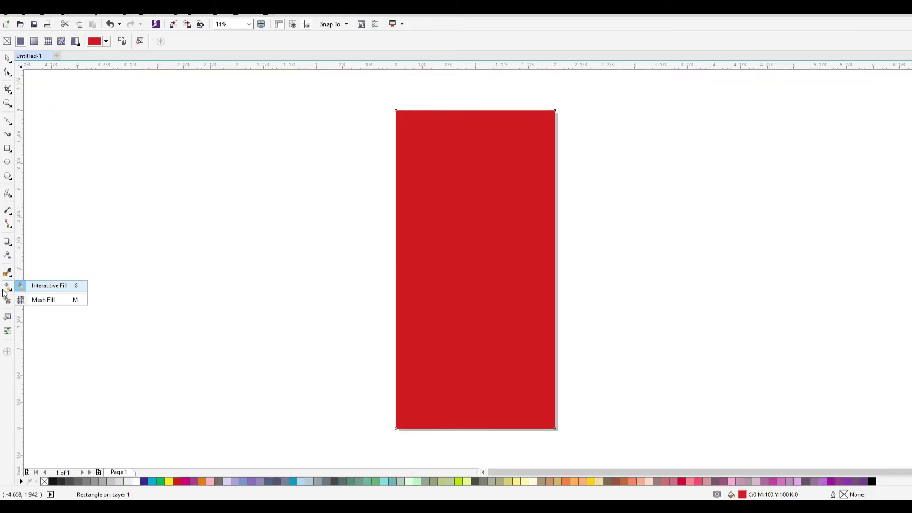
pyautogui.click(45, 286)
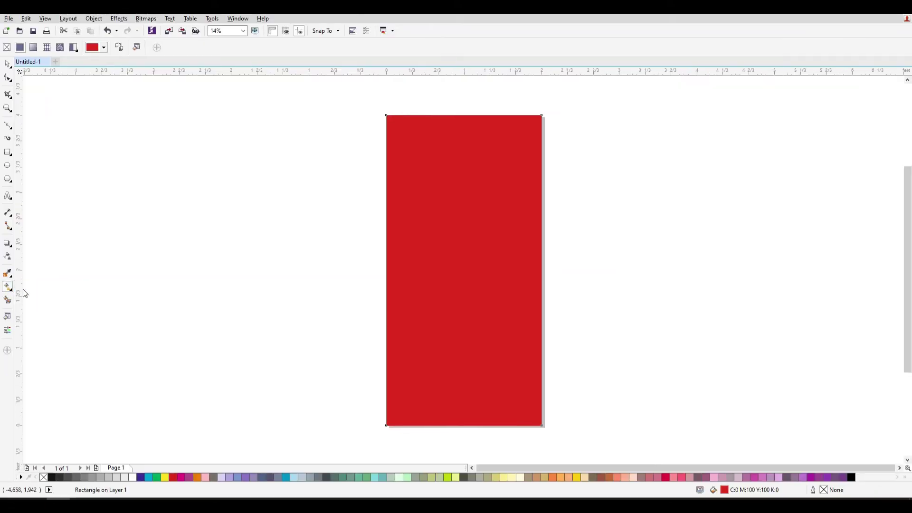
pyautogui.moveTo(438, 137); pyautogui.dragTo(487, 384)
pyautogui.moveTo(368, 178); pyautogui.dragTo(611, 313)
pyautogui.moveTo(582, 170); pyautogui.dragTo(372, 332)
pyautogui.moveTo(358, 161); pyautogui.dragTo(504, 290)
pyautogui.moveTo(322, 267); pyautogui.dragTo(490, 167)
pyautogui.moveTo(381, 322); pyautogui.dragTo(467, 215)
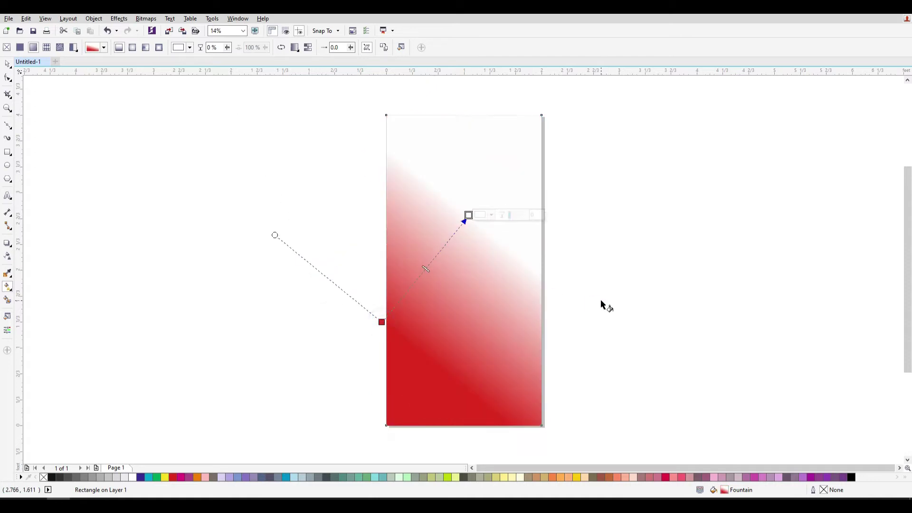
pyautogui.moveTo(599, 300); pyautogui.dragTo(455, 195)
pyautogui.moveTo(482, 144); pyautogui.dragTo(399, 274)
pyautogui.moveTo(495, 91); pyautogui.dragTo(435, 245)
pyautogui.moveTo(608, 311); pyautogui.dragTo(398, 214)
pyautogui.moveTo(587, 239); pyautogui.dragTo(417, 215)
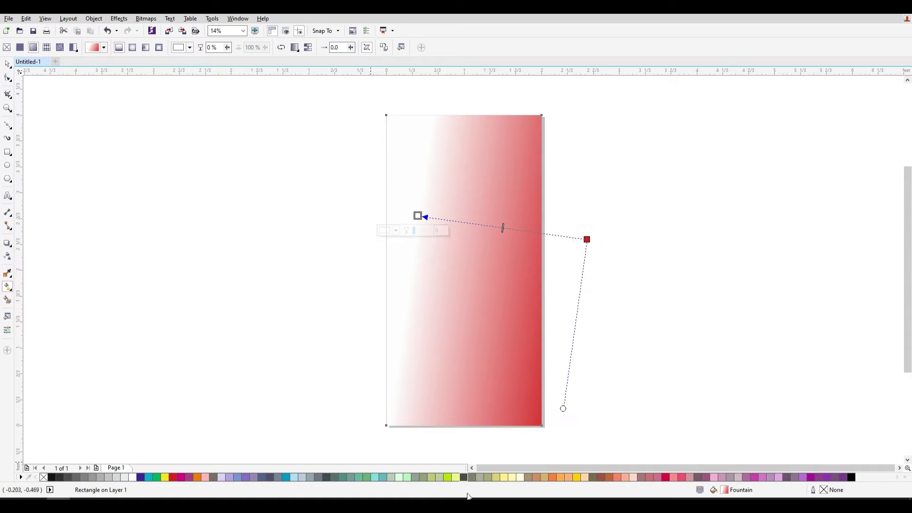
# Step: Recolour the gradient from pale yellow-green to lime green and redraw it diagonally from the rectangle's upper left to its lower right
pyautogui.moveTo(418, 232); pyautogui.dragTo(419, 217)
pyautogui.moveTo(455, 478); pyautogui.dragTo(587, 240)
pyautogui.moveTo(445, 103); pyautogui.dragTo(532, 427)
pyautogui.moveTo(394, 163); pyautogui.dragTo(535, 380)
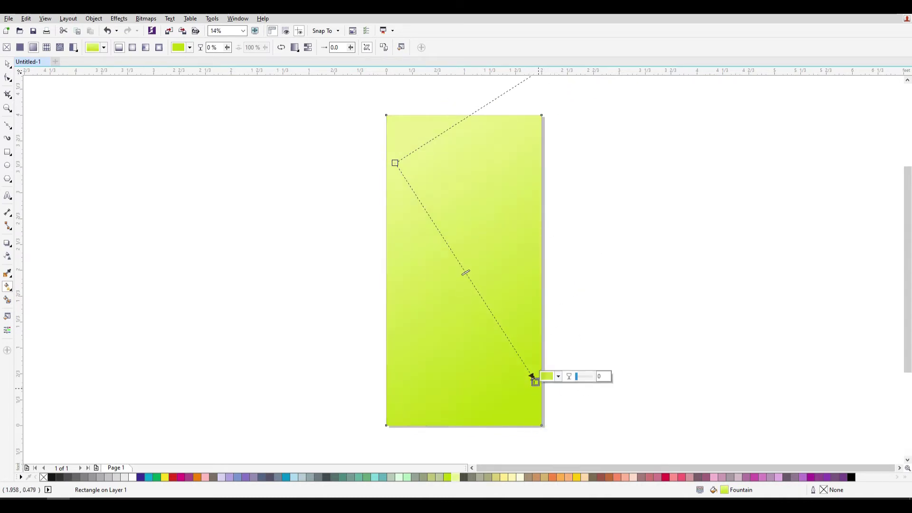
# Step: Examine the CMYK colour settings and the colour model choice of the gradient's end node
pyautogui.click(559, 376)
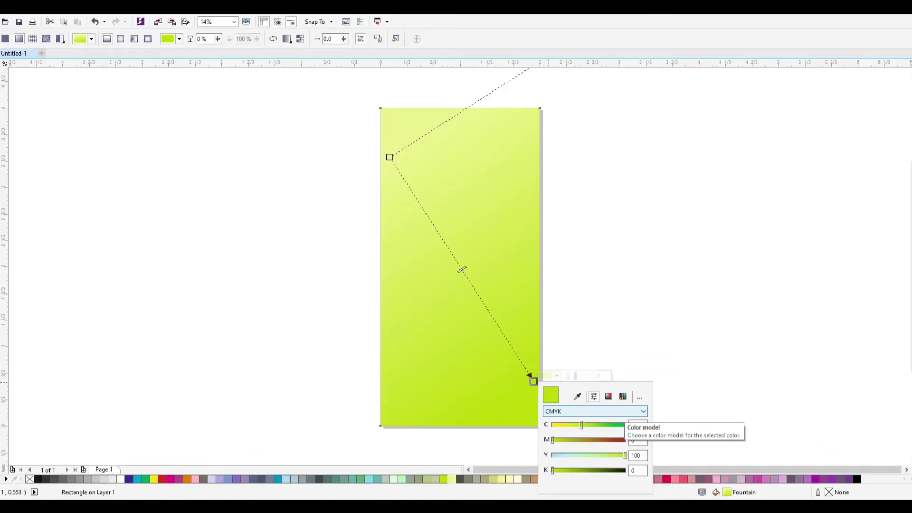
pyautogui.press('Escape')
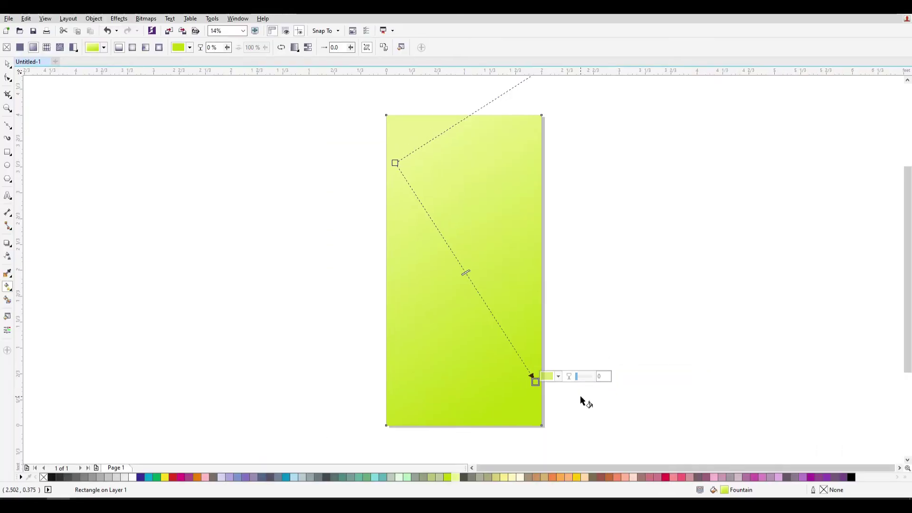
pyautogui.click(558, 376)
pyautogui.click(628, 412)
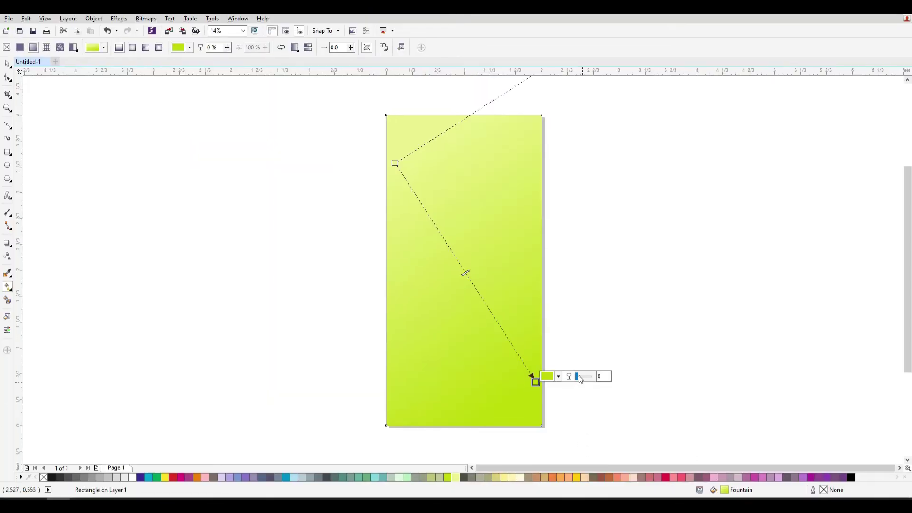
# Step: Set the gradient's end colour to C 0, M 100, Y 100
pyautogui.click(555, 376)
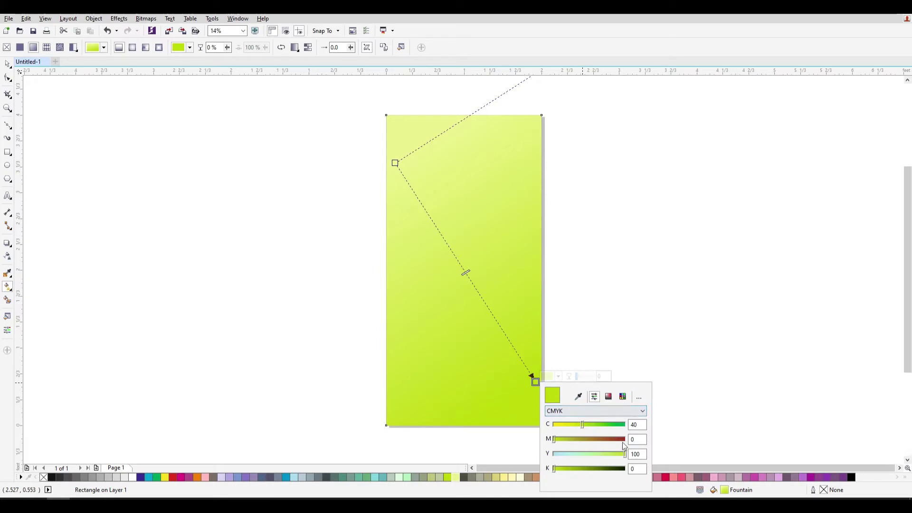
pyautogui.moveTo(645, 422); pyautogui.dragTo(522, 432)
pyautogui.write('0')
pyautogui.press('Tab')
pyautogui.write('1')
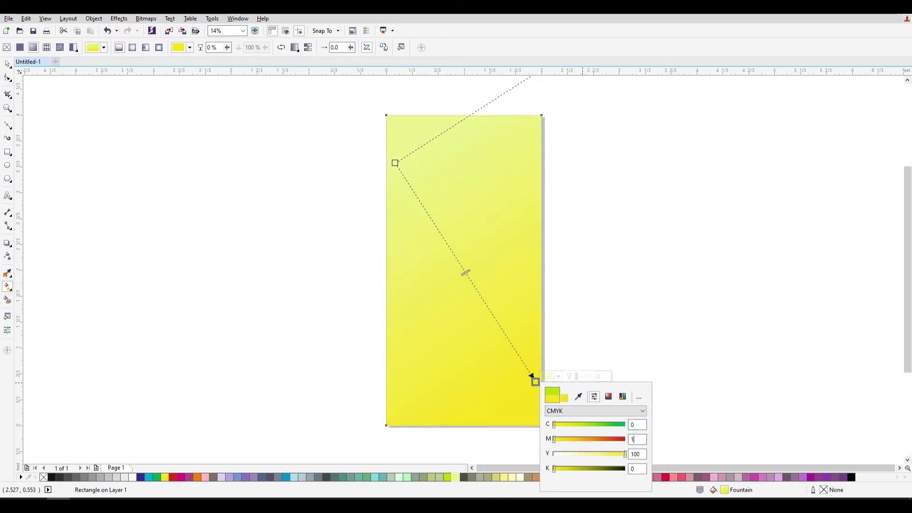
pyautogui.write('00100')
pyautogui.press('Tab')
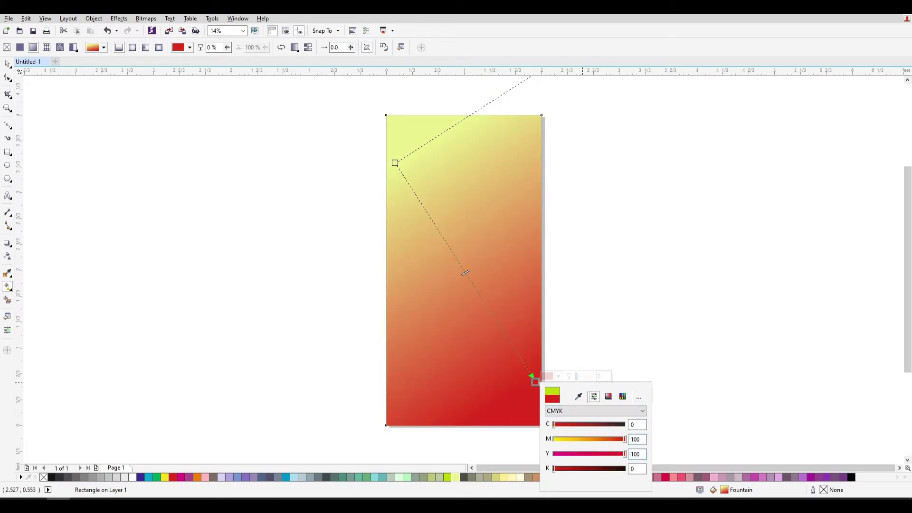
# Step: Set the cyan value of the gradient's end colour to 50 to darken the red
pyautogui.hotkey('shift', 'Tab')
pyautogui.hotkey('shift', 'Tab')
pyautogui.hotkey('shift', 'Tab')
pyautogui.hotkey('shift', 'Tab')
pyautogui.hotkey('shift', 'Tab')
pyautogui.write('50')
pyautogui.press('Return')
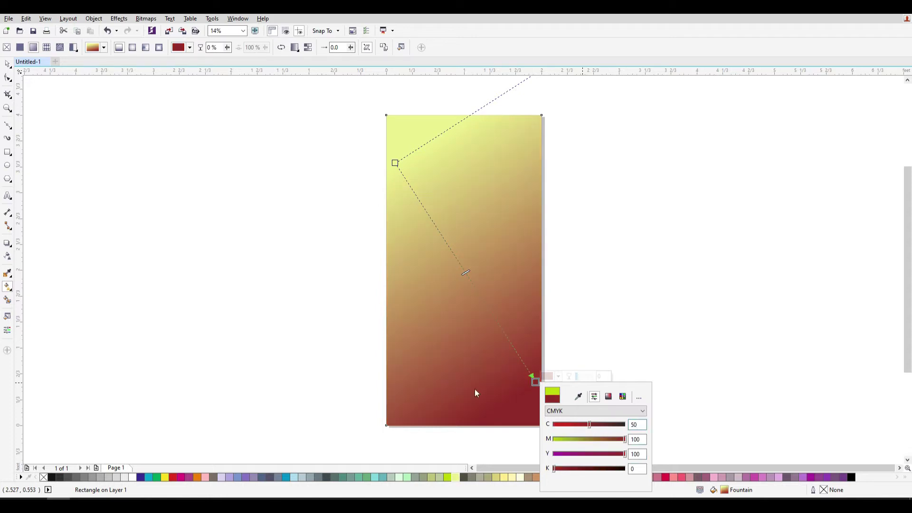
pyautogui.moveTo(639, 423); pyautogui.dragTo(610, 428)
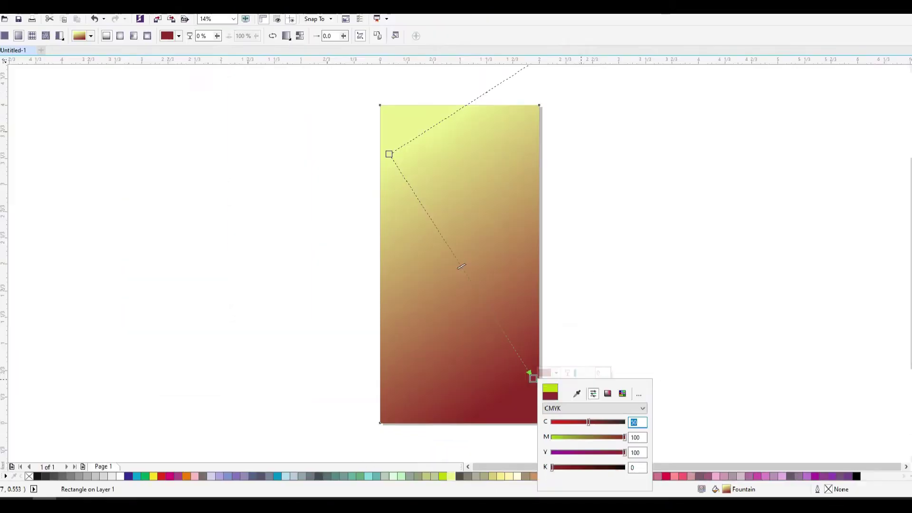
pyautogui.click(450, 219)
# Step: Move the gradient's start node slightly inward and change its colour to crimson red using the CMYK values
pyautogui.moveTo(394, 163); pyautogui.dragTo(424, 152)
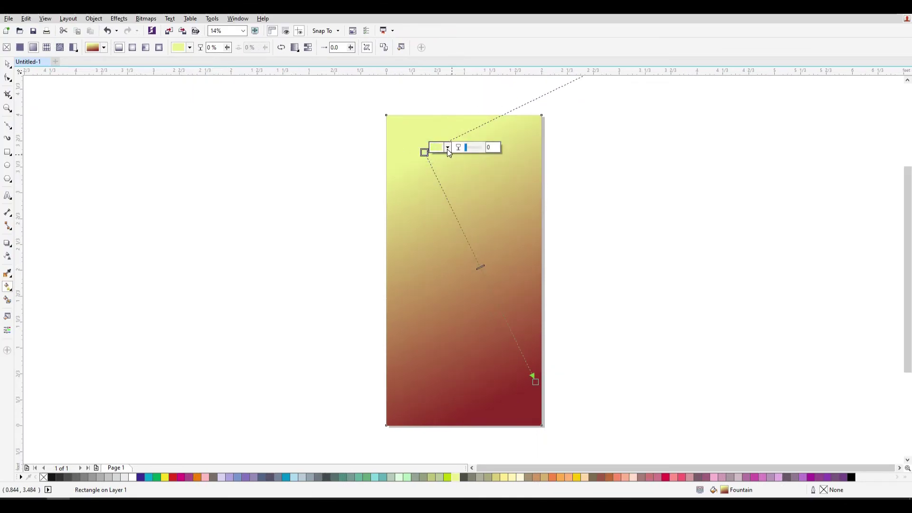
pyautogui.click(447, 148)
pyautogui.moveTo(457, 195); pyautogui.dragTo(435, 197)
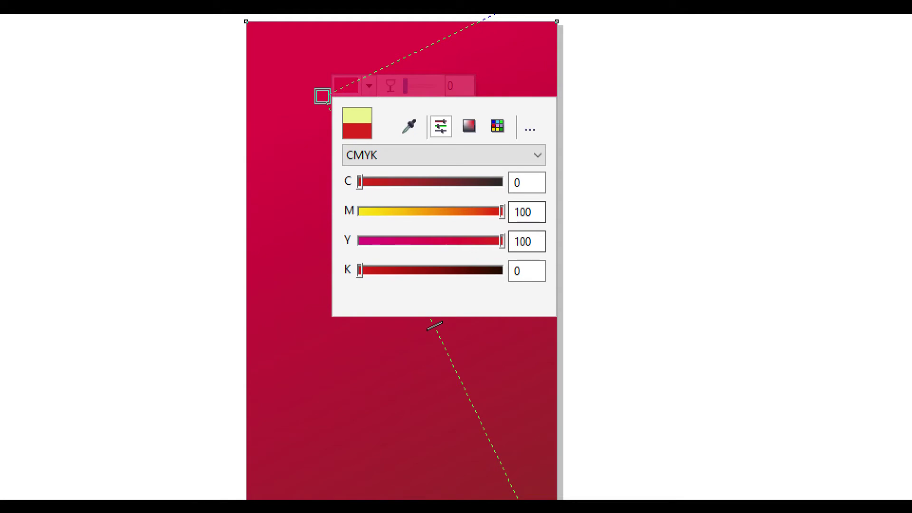
pyautogui.click(525, 208)
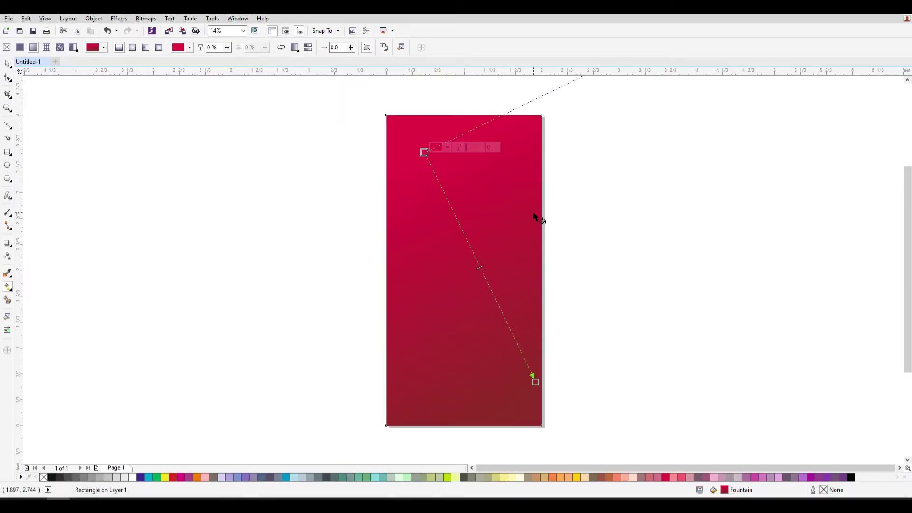
# Step: Redraw the gradient almost vertically, from the rectangle's upper middle down to near its lower edge
pyautogui.click(591, 301)
pyautogui.click(411, 117)
pyautogui.moveTo(448, 163); pyautogui.dragTo(477, 388)
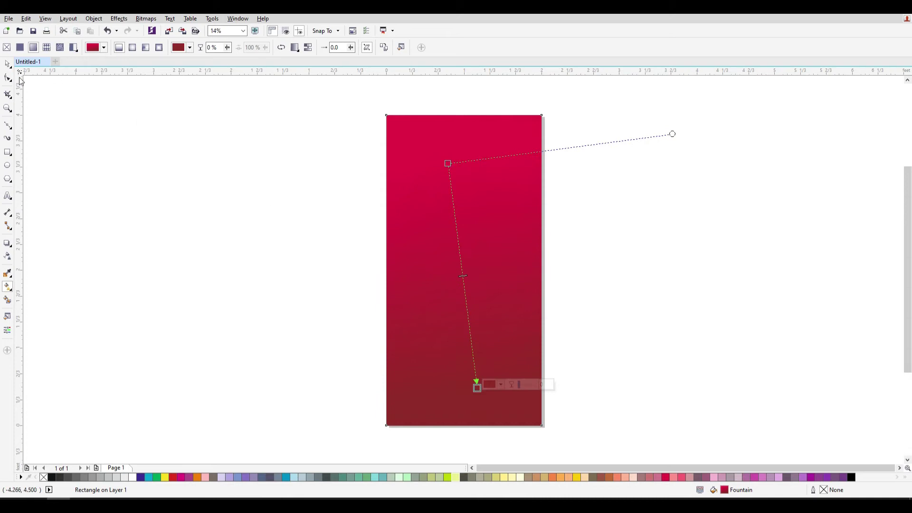
pyautogui.click(8, 64)
pyautogui.click(147, 223)
pyautogui.moveTo(483, 223); pyautogui.dragTo(376, 219)
pyautogui.hotkey('ctrl', 'z')
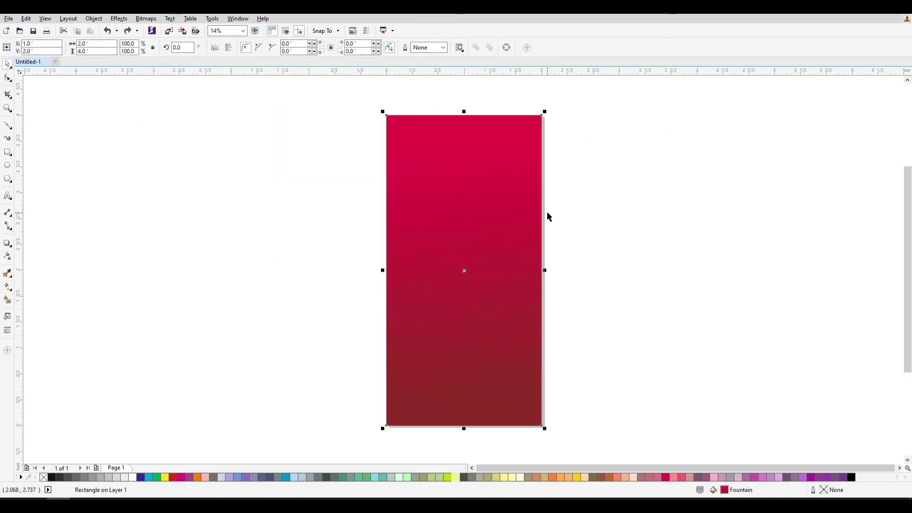
pyautogui.moveTo(450, 269); pyautogui.dragTo(508, 235)
pyautogui.hotkey('ctrl', 'z')
# Step: Set the gradient's end colour to C 20, M 100, Y 100, K 20 and finish editing the fill
pyautogui.press('g')
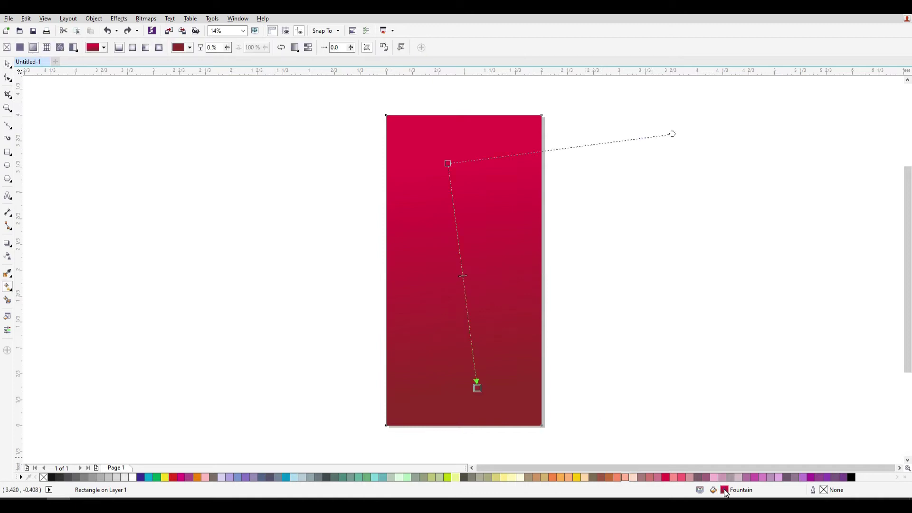
pyautogui.doubleClick(724, 490)
pyautogui.press('Escape')
pyautogui.click(477, 388)
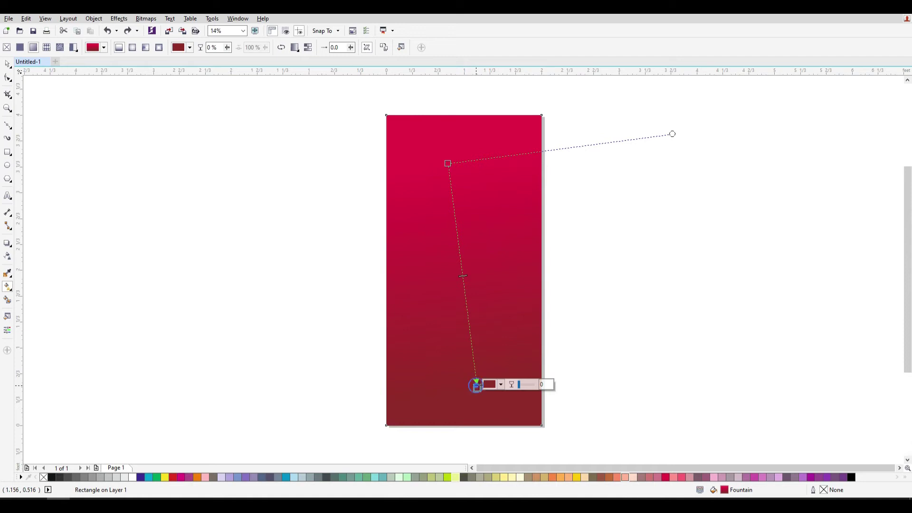
pyautogui.click(501, 385)
pyautogui.moveTo(530, 313); pyautogui.dragTo(511, 312)
pyautogui.moveTo(497, 357); pyautogui.dragTo(511, 362)
pyautogui.doubleClick(583, 309)
pyautogui.write('20')
pyautogui.press('Tab')
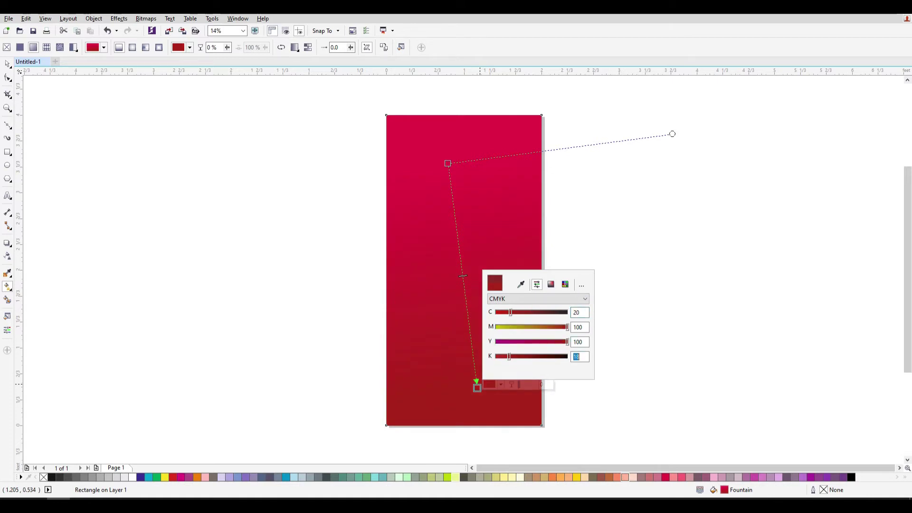
pyautogui.click(465, 304)
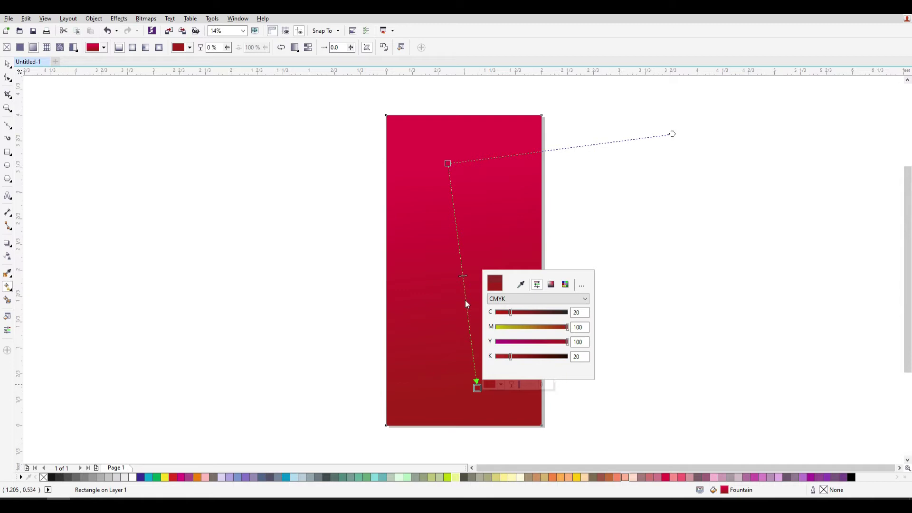
pyautogui.click(8, 67)
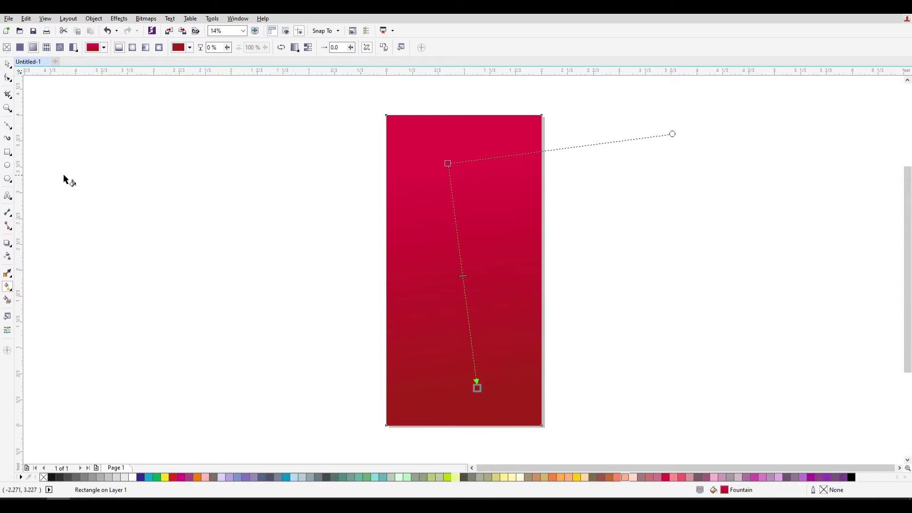
pyautogui.click(9, 66)
pyautogui.scroll(2, 481, 98)
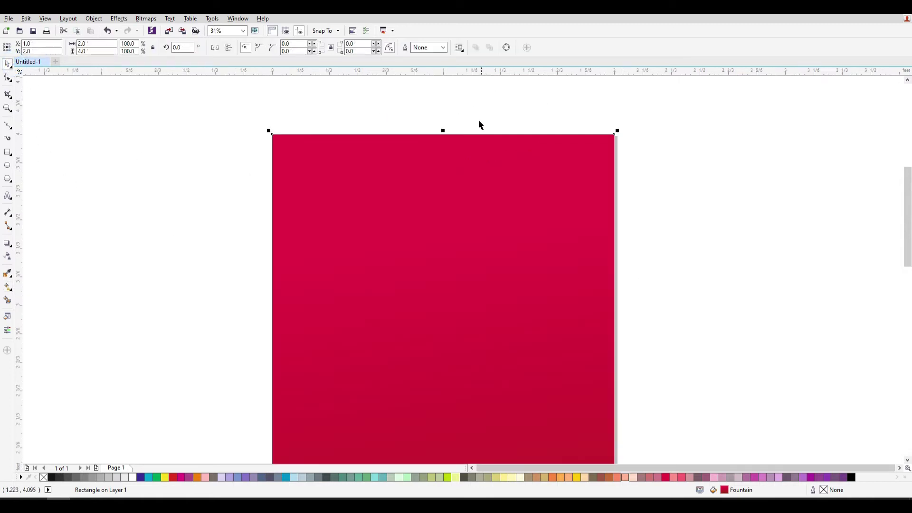
# Step: Add the Telugu artistic text "హోటల్" over the upper part of the red rectangle
pyautogui.scroll(2, 444, 139)
pyautogui.scroll(-2, 448, 143)
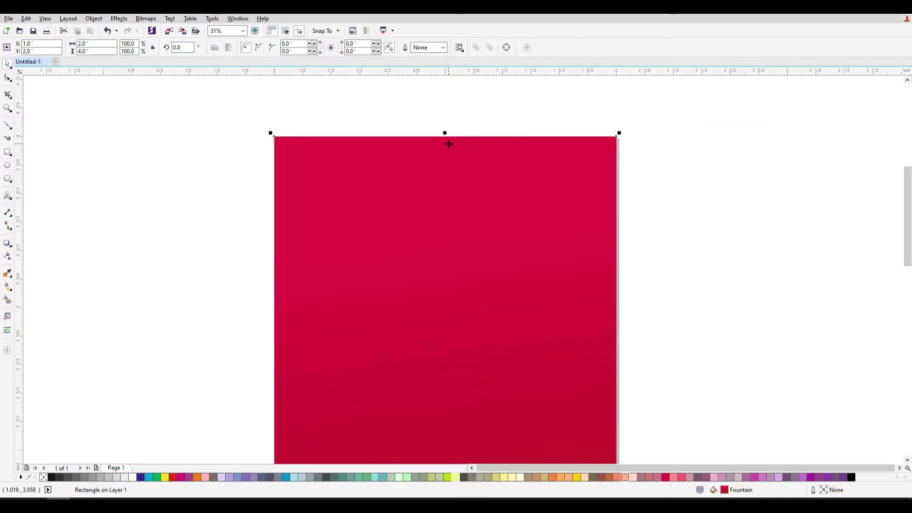
pyautogui.press('F10')
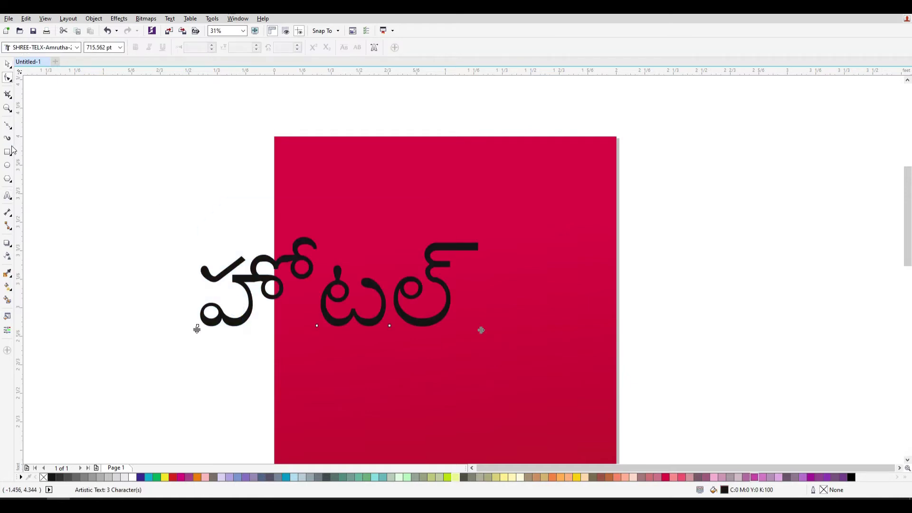
pyautogui.click(11, 196)
pyautogui.doubleClick(269, 278)
pyautogui.write('హోటల్')
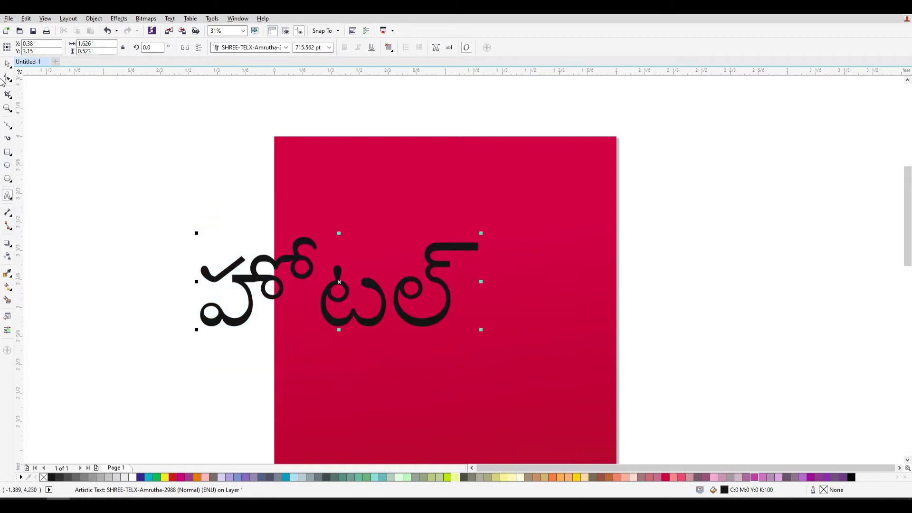
# Step: Scale the text "హోటల్" down to about 0.39 ft wide, fill it with white, and move it onto the rectangle's upper left area
pyautogui.click(11, 63)
pyautogui.moveTo(481, 330); pyautogui.dragTo(270, 264)
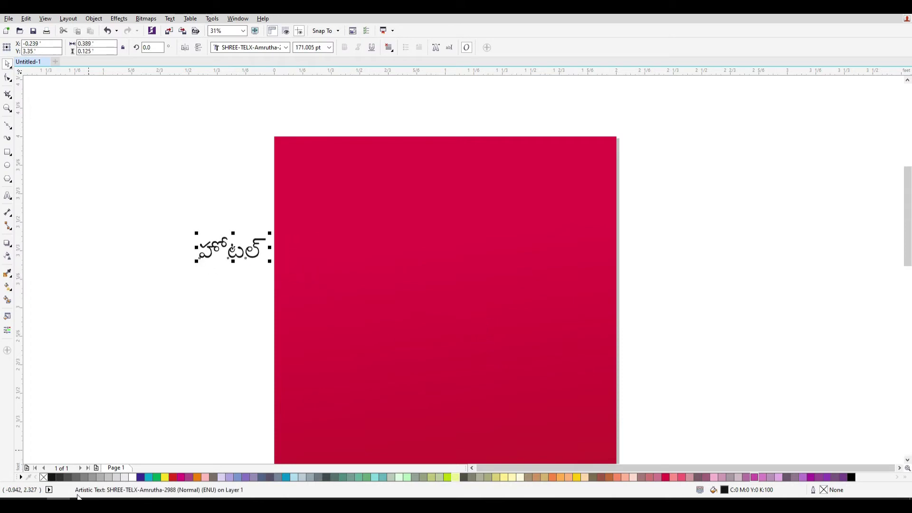
pyautogui.click(130, 477)
pyautogui.moveTo(224, 252); pyautogui.dragTo(341, 207)
pyautogui.scroll(2, 400, 187)
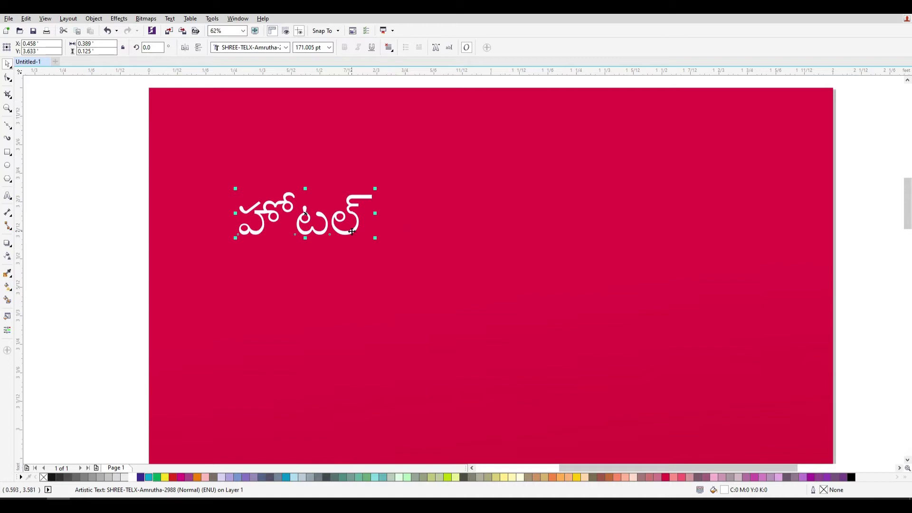
pyautogui.scroll(-4, 390, 223)
pyautogui.scroll(2, 404, 211)
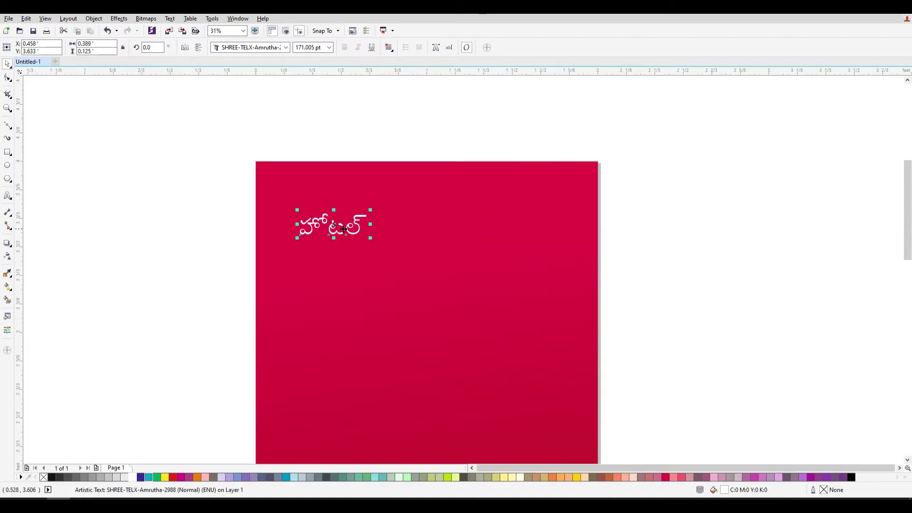
# Step: Place "హోటల్" near the rectangle's upper left corner, duplicate it just below, and replace the copy's wording with "విజయభాస్కర్"
pyautogui.moveTo(342, 232)
pyautogui.mouseDown()
pyautogui.moveTo(330, 209)
pyautogui.moveTo(335, 247)
pyautogui.mouseUp()
pyautogui.doubleClick(335, 245)
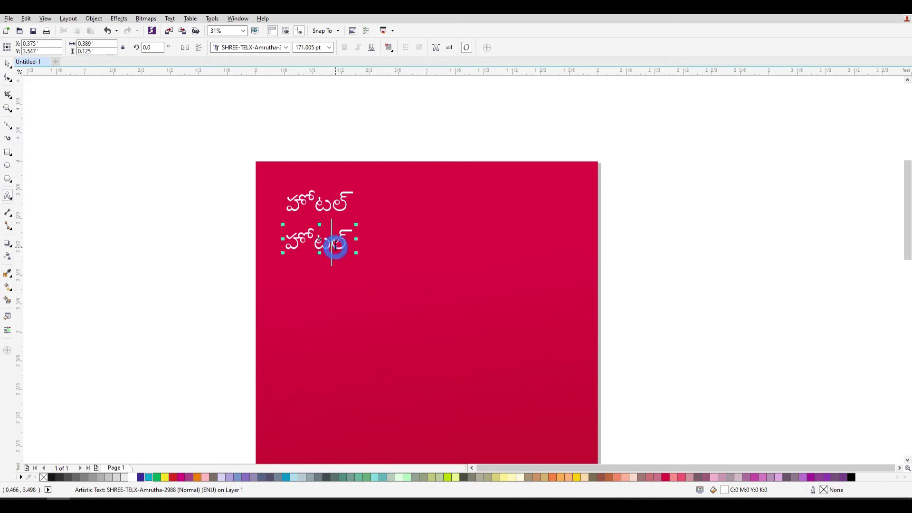
pyautogui.hotkey('ctrl', 'a')
pyautogui.write('విజయ')
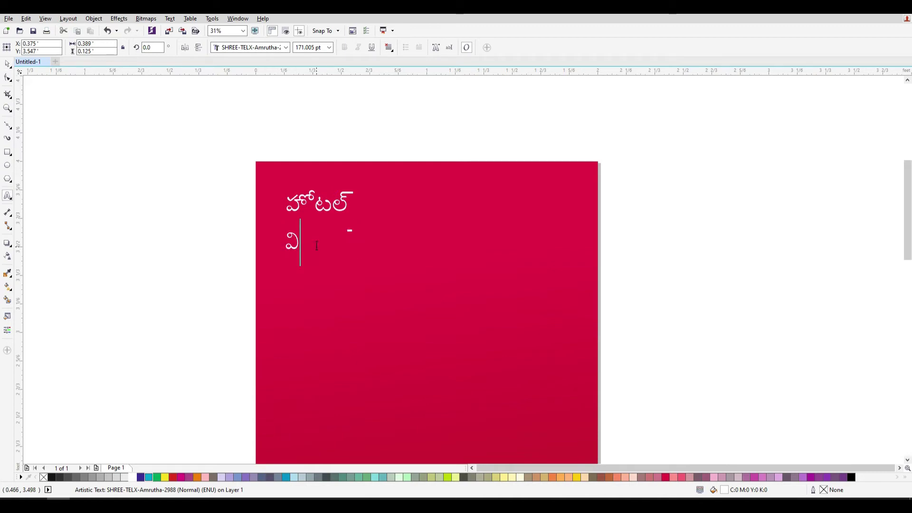
pyautogui.write('భాస్కర్')
pyautogui.click(9, 64)
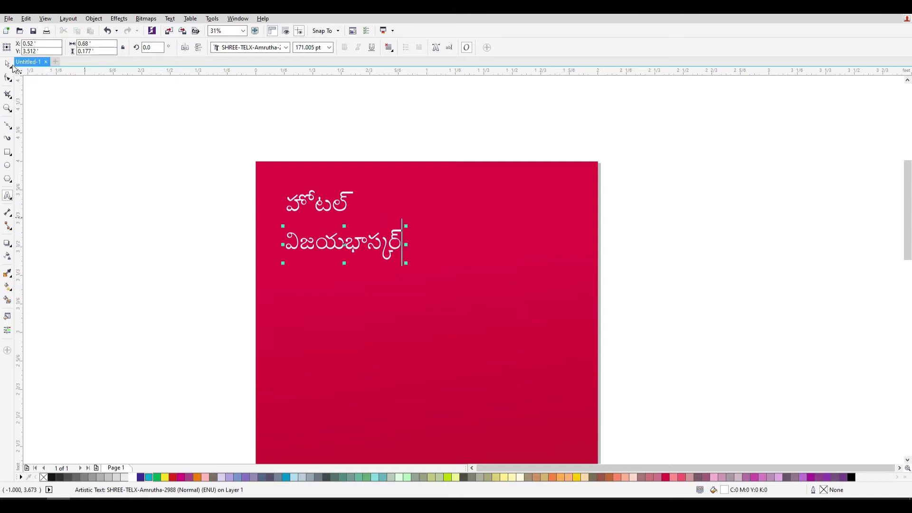
# Step: Duplicate the second text line below itself and replace the copy's wording with "కర్రీ సెంటర్"
pyautogui.moveTo(391, 248); pyautogui.dragTo(393, 285)
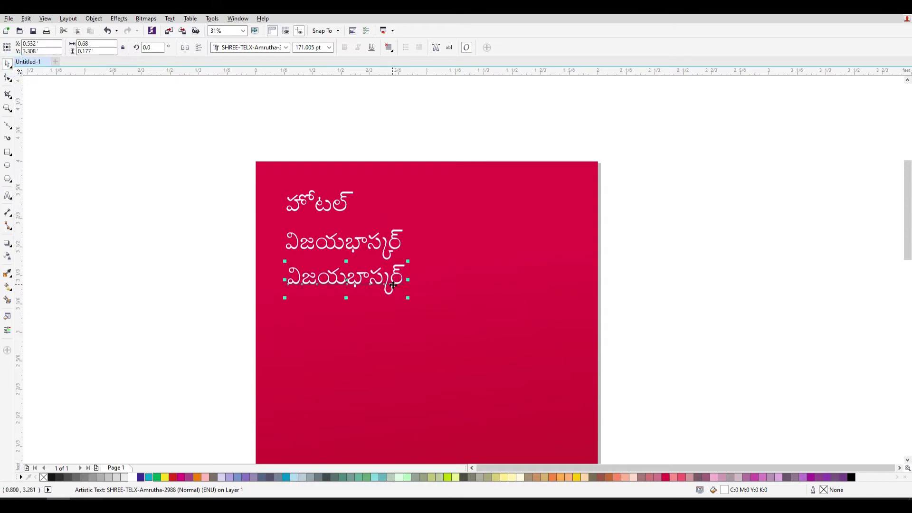
pyautogui.doubleClick(384, 286)
pyautogui.write('కర్రవ')
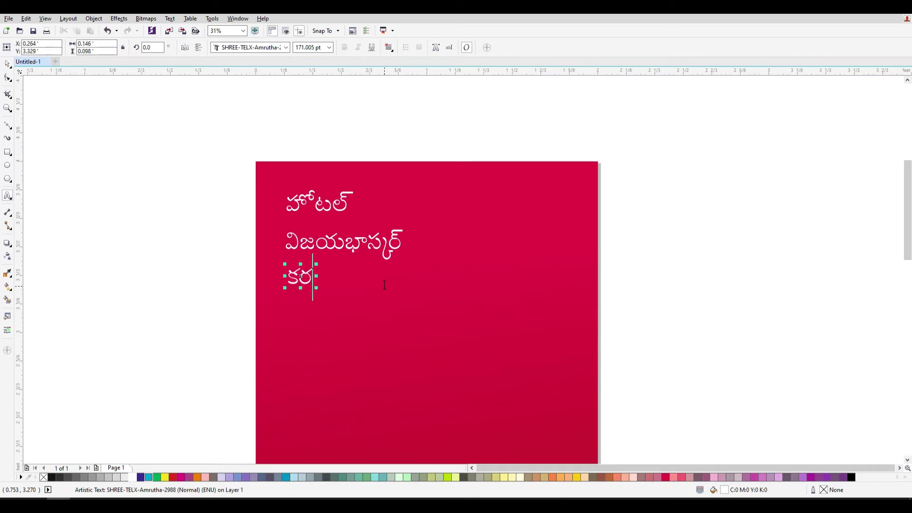
pyautogui.write('ీ సెంటర')
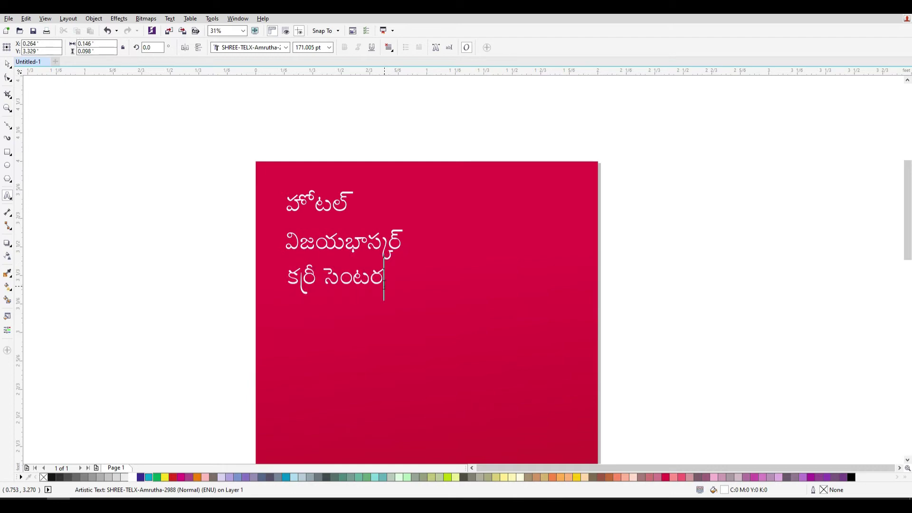
pyautogui.click(7, 63)
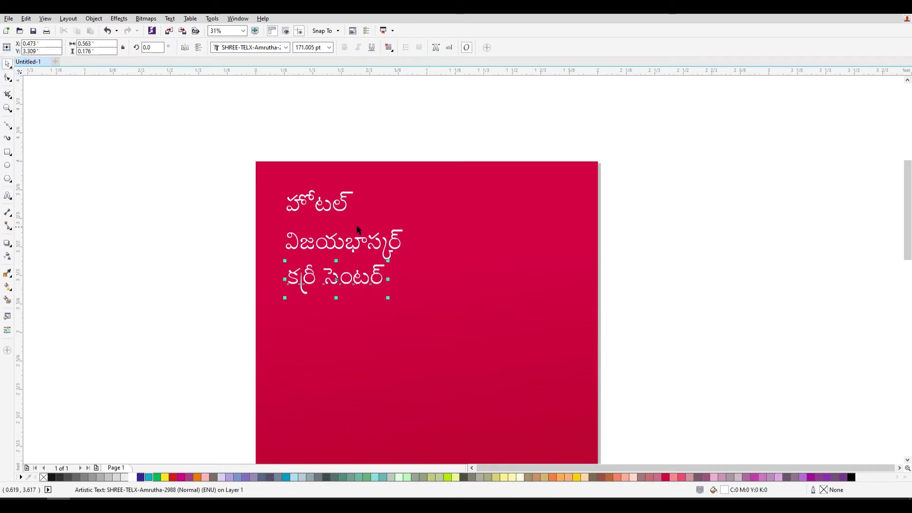
# Step: Change the font of the text "హోటల్" to SHREE-TELX-Aravinda-1621
pyautogui.click(313, 205)
pyautogui.click(325, 209)
pyautogui.scroll(1, 252, 260)
pyautogui.scroll(-1, 490, 275)
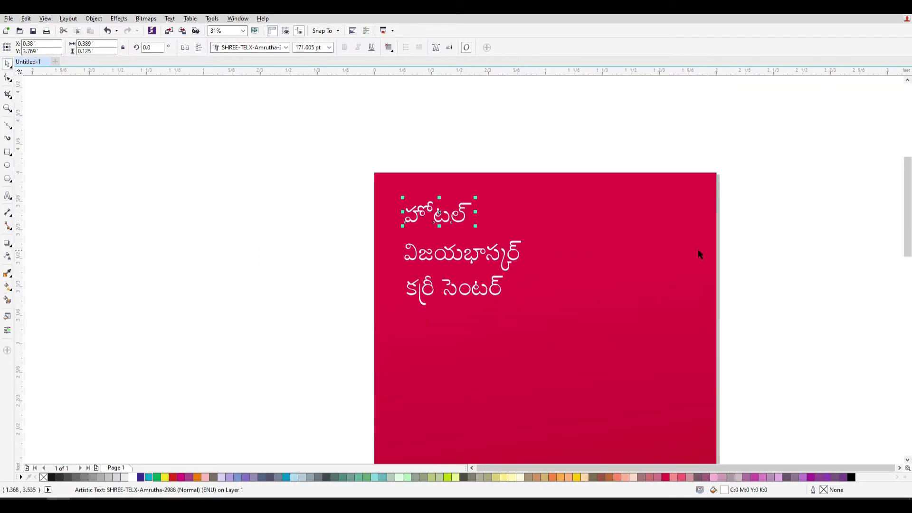
pyautogui.hotkey('ctrl', 't')
pyautogui.click(886, 97)
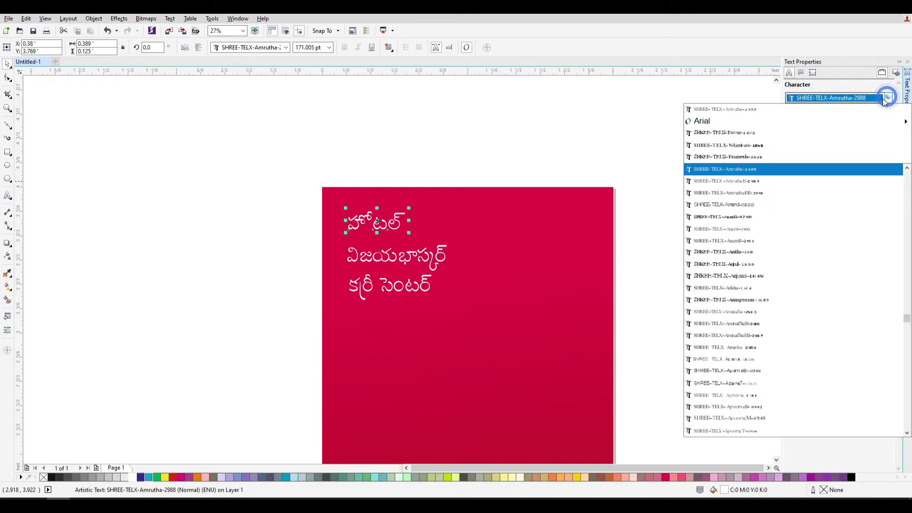
pyautogui.press('Down')
pyautogui.press('Down')
pyautogui.press('Down')
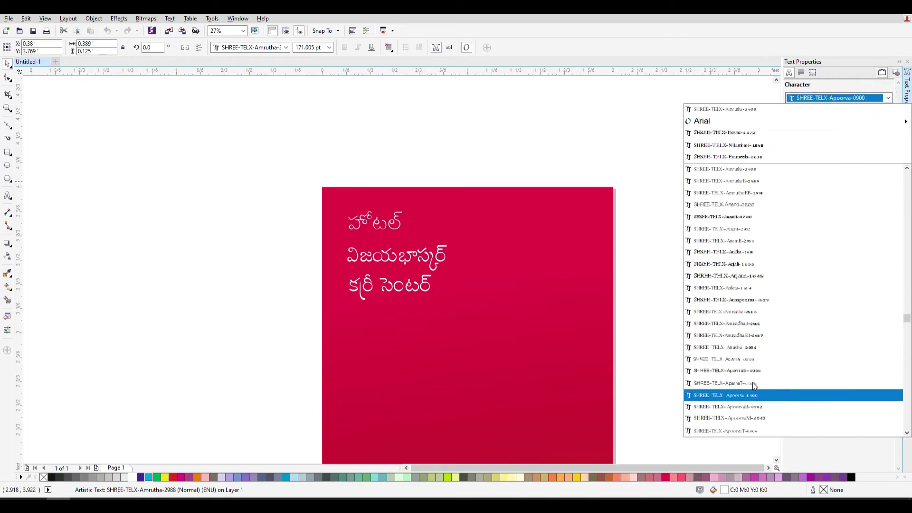
pyautogui.press('Down')
pyautogui.press('Down')
pyautogui.press('Down')
pyautogui.press('Down')
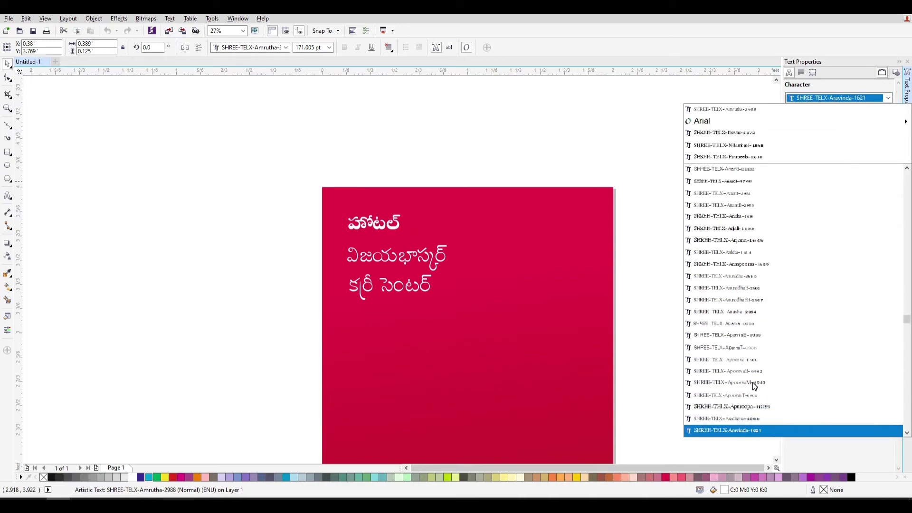
pyautogui.press('Down')
pyautogui.press('Up')
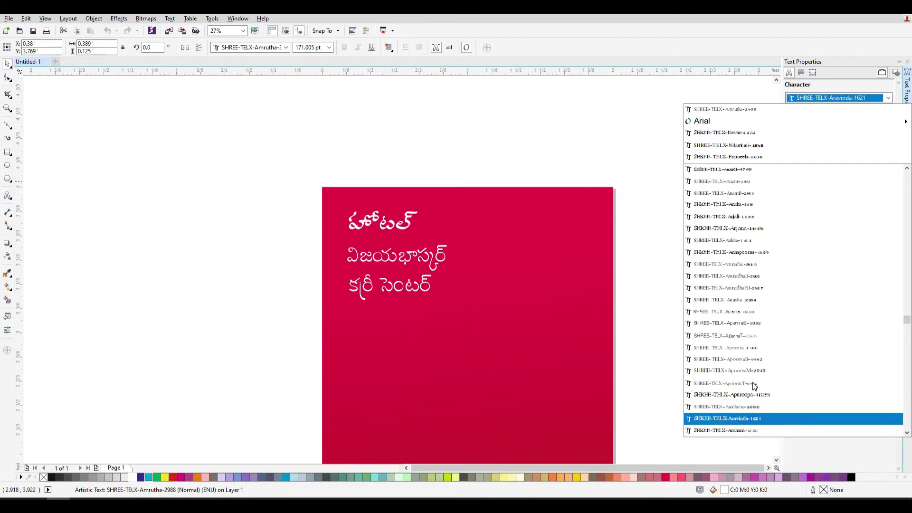
pyautogui.press('Return')
# Step: Try SHREE-TELX-Charan-4757 on "విజయభాస్కర్" and settle on the font SHREE-TELX-ChaturaB-4704
pyautogui.click(404, 259)
pyautogui.click(888, 97)
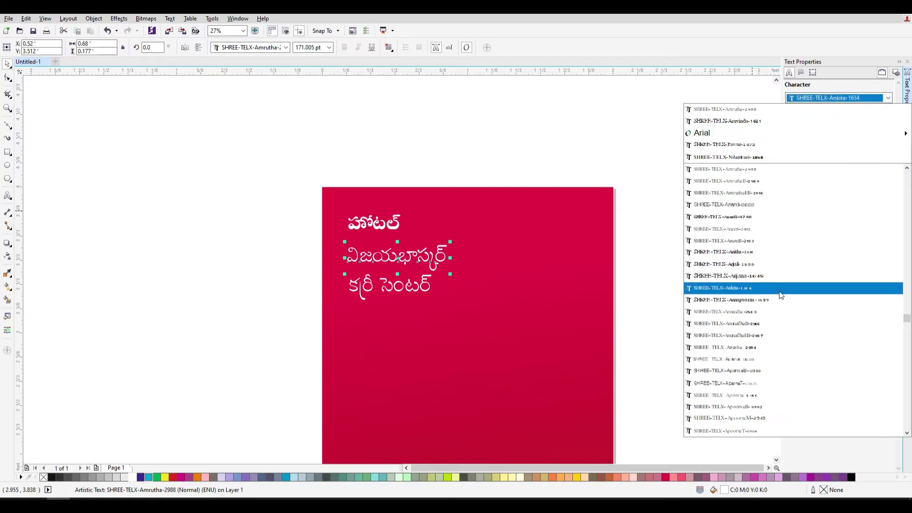
pyautogui.scroll(-10, 738, 358)
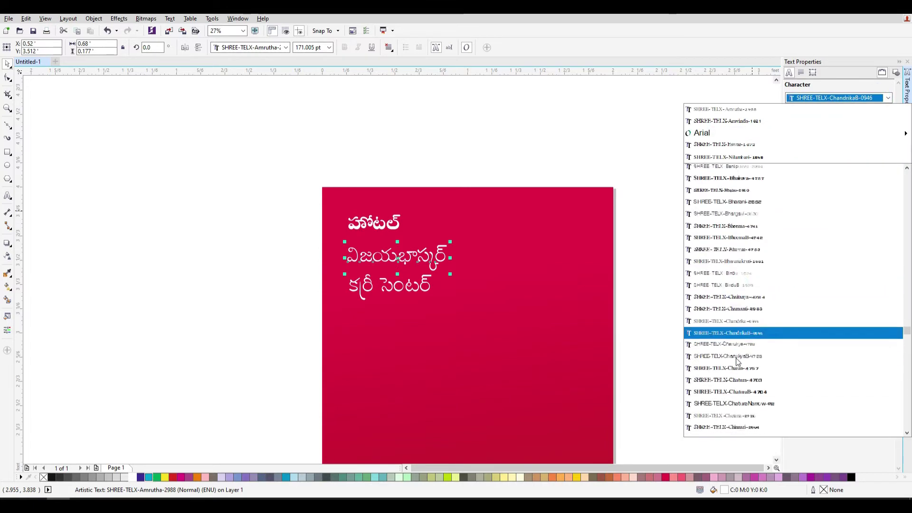
pyautogui.click(736, 362)
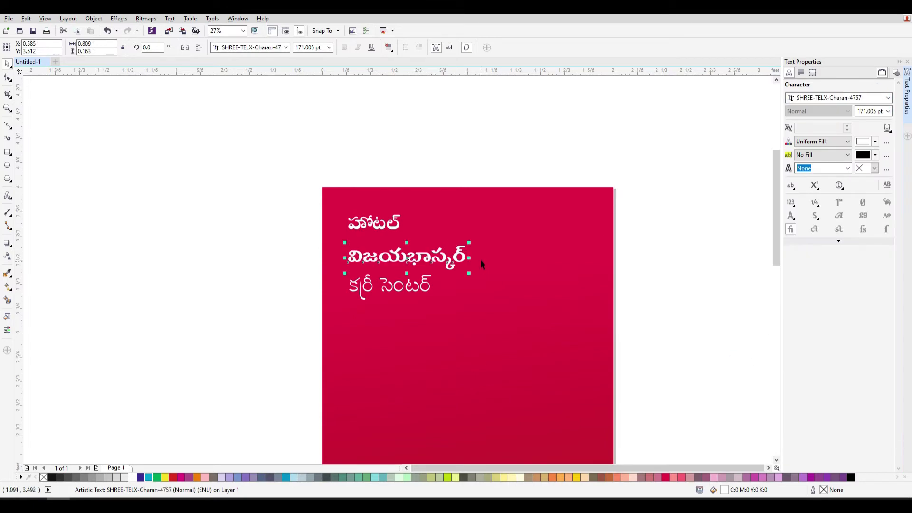
pyautogui.click(839, 97)
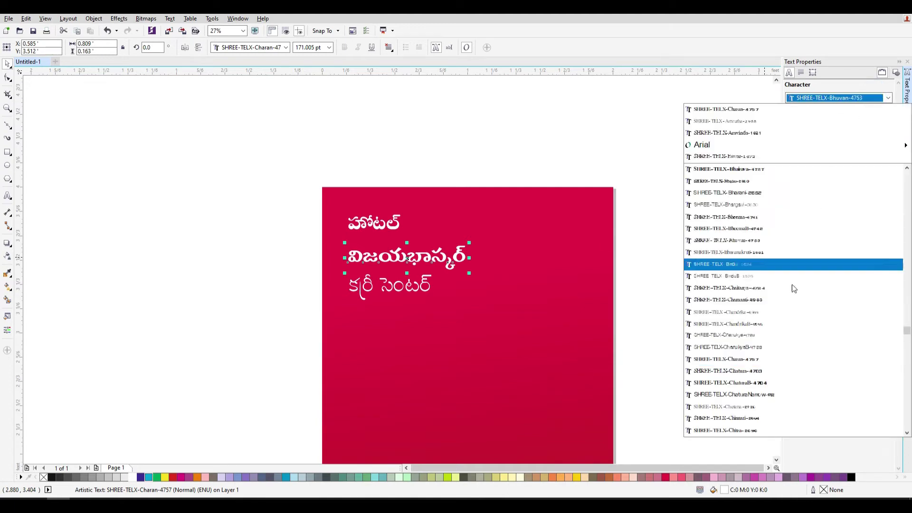
pyautogui.click(760, 383)
# Step: Preview the neighbouring SHREE-TELX fonts on "విజయభాస్కర్" and keep SHREE-TELX-ChaturaB-4704
pyautogui.click(878, 97)
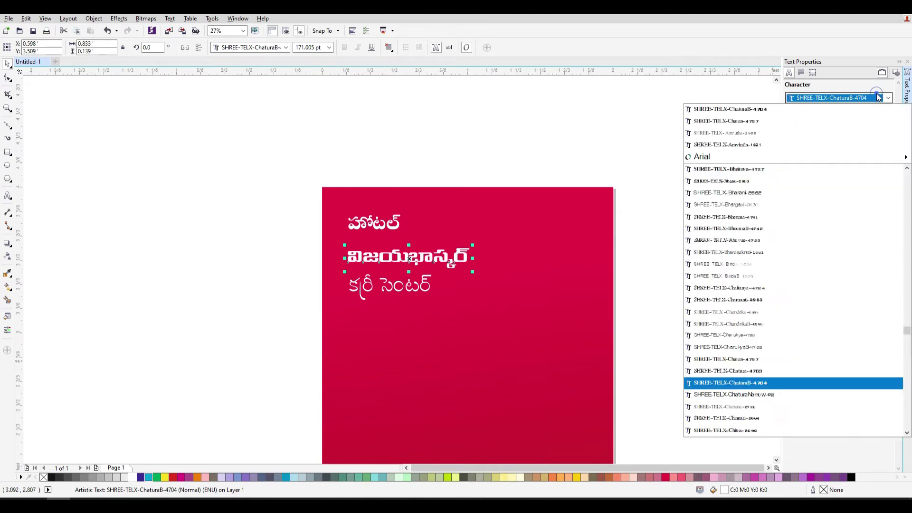
pyautogui.press('Down')
pyautogui.press('Down')
pyautogui.press('Down')
pyautogui.press('Up')
pyautogui.press('Up')
pyautogui.press('Up')
pyautogui.press('Up')
pyautogui.press('Up')
pyautogui.press('Up')
pyautogui.press('Up')
pyautogui.press('Up')
pyautogui.press('Up')
pyautogui.press('Up')
pyautogui.press('Down')
pyautogui.press('Down')
pyautogui.press('Down')
pyautogui.press('Down')
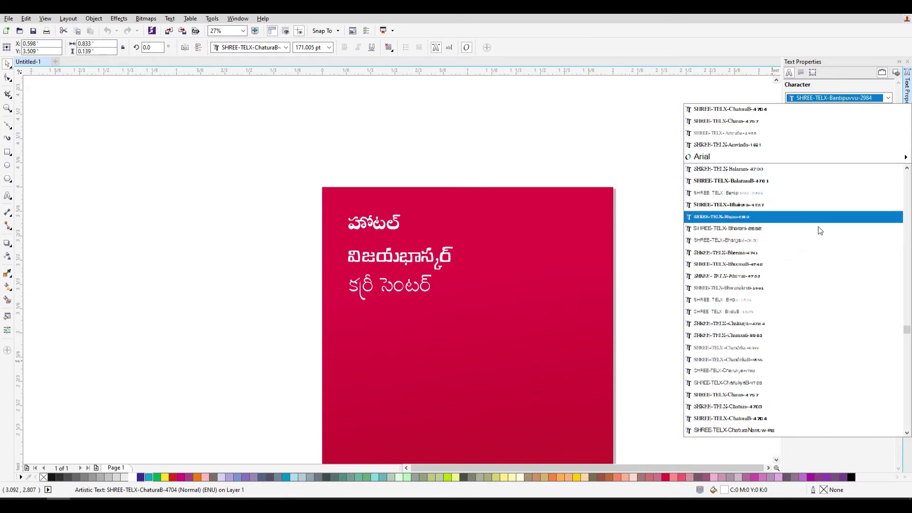
pyautogui.press('Up')
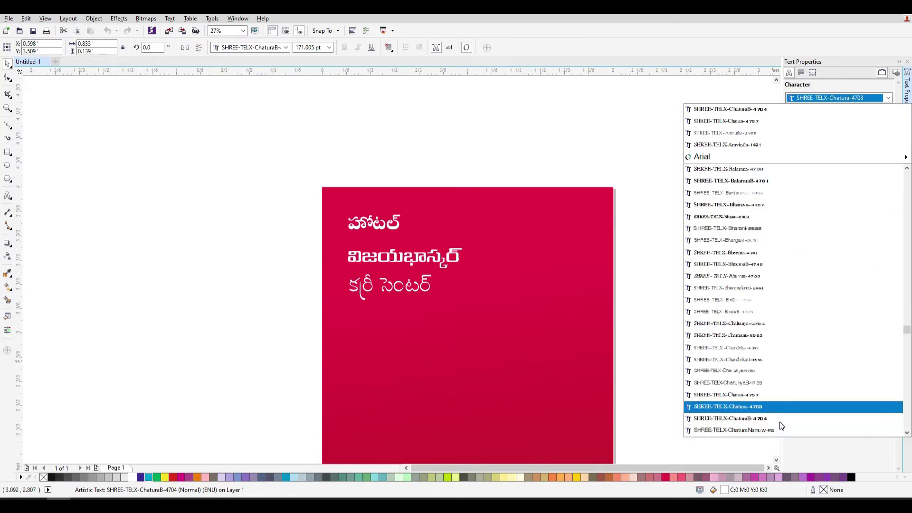
pyautogui.press('Down')
pyautogui.press('Up')
pyautogui.press('Up')
pyautogui.press('Down')
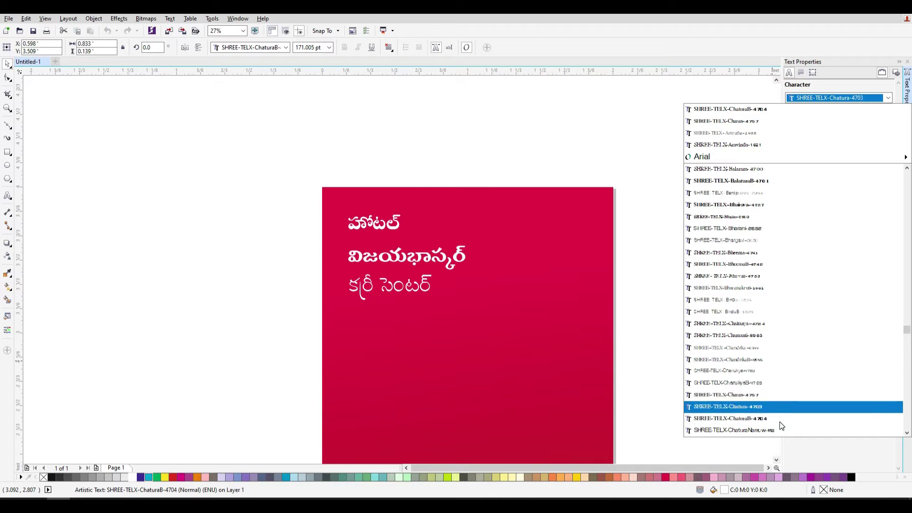
pyautogui.press('Down')
pyautogui.press('Return')
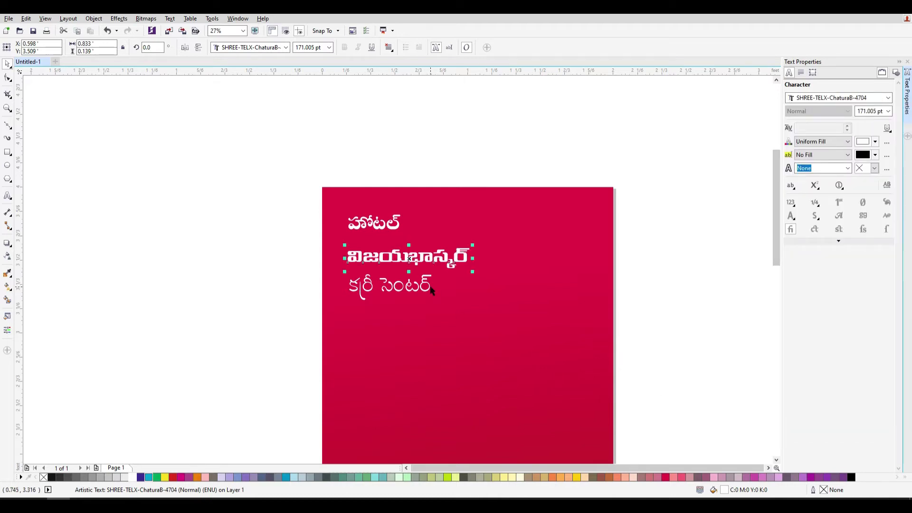
# Step: Enlarge the text "విజయభాస్కర్" proportionally to about 1.56 ft wide
pyautogui.moveTo(474, 272); pyautogui.dragTo(577, 318)
pyautogui.click(721, 335)
pyautogui.click(540, 255)
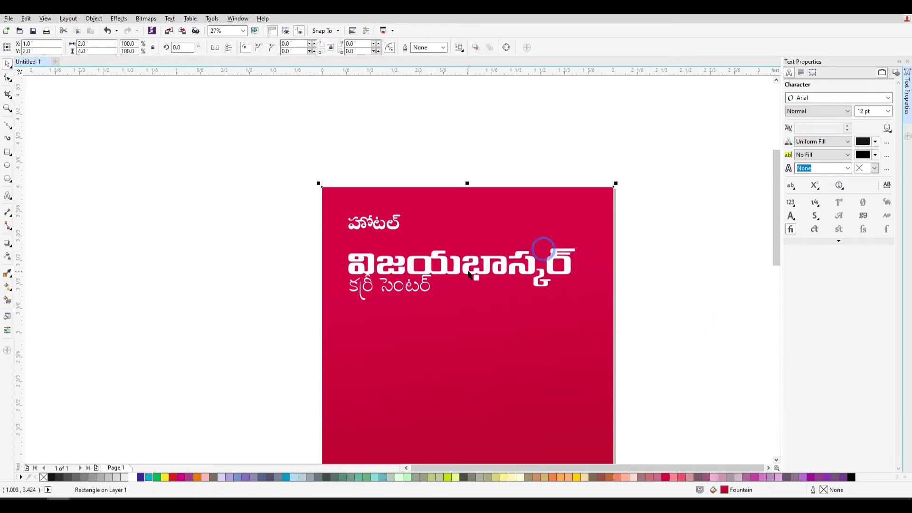
pyautogui.click(469, 265)
# Step: Align the three text lines to a common vertical centre line and move them together back onto the rectangle
pyautogui.moveTo(206, 156); pyautogui.dragTo(671, 332)
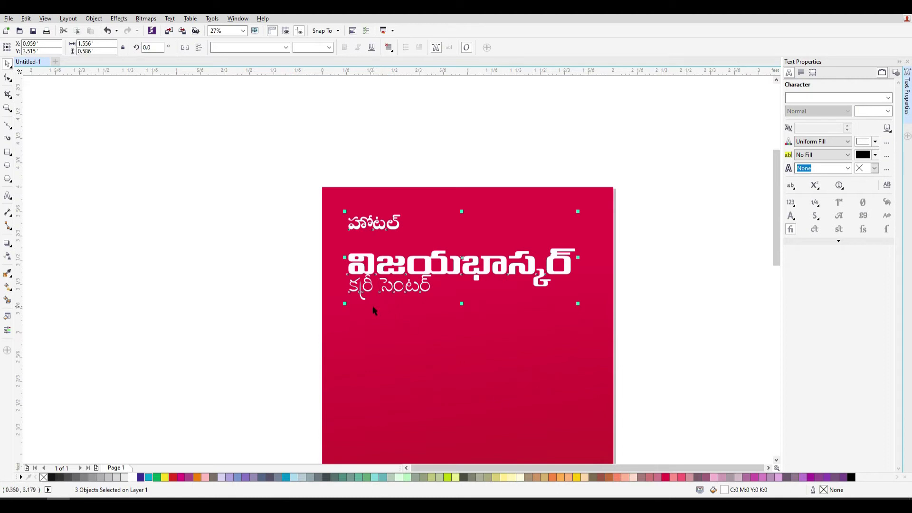
pyautogui.press('c')
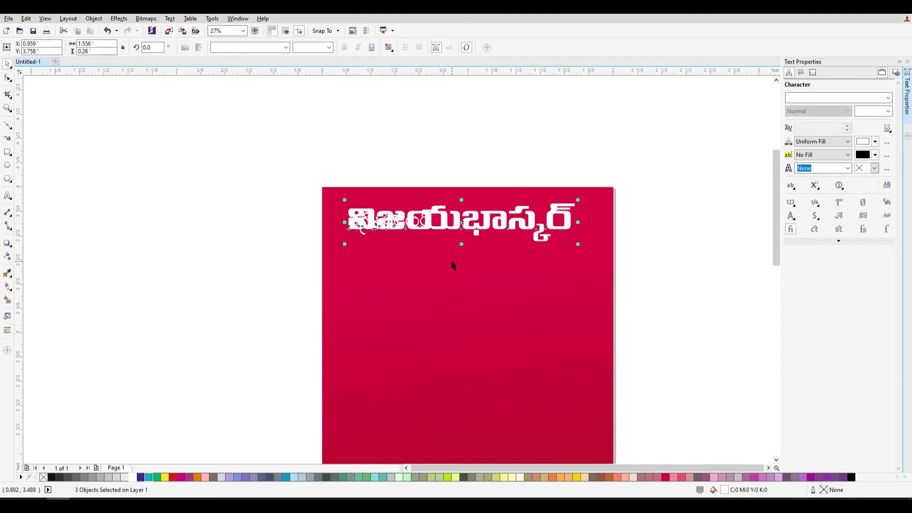
pyautogui.hotkey('ctrl', 'z')
pyautogui.press('e')
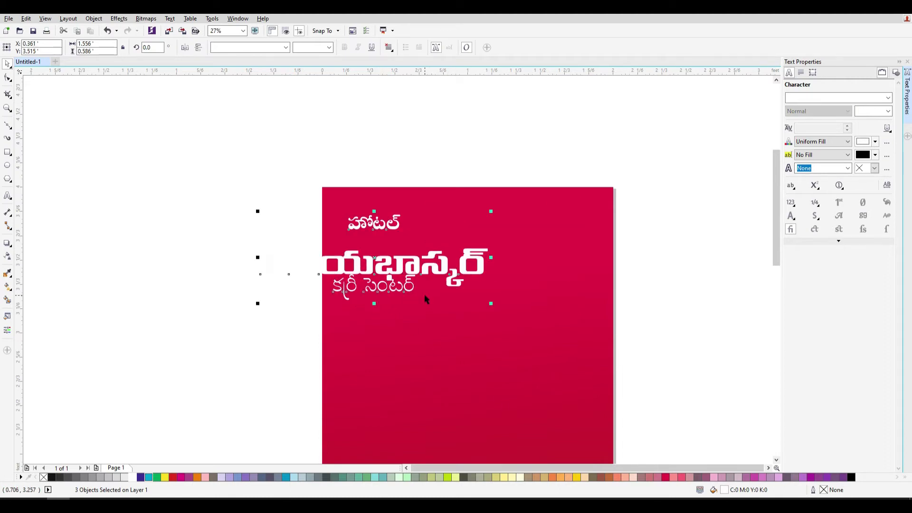
pyautogui.moveTo(401, 265); pyautogui.dragTo(473, 263)
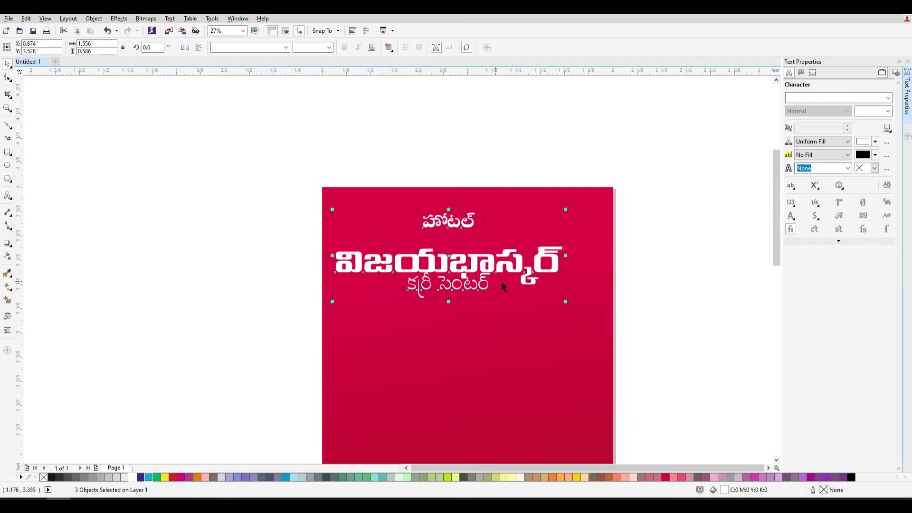
pyautogui.scroll(1, 523, 299)
pyautogui.scroll(-1, 473, 236)
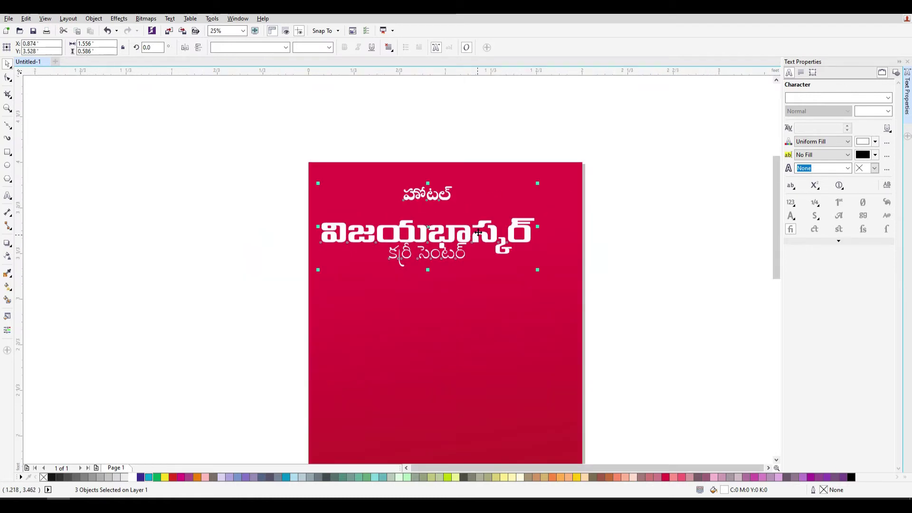
# Step: Move "హోటల్" to above the left end of "విజయభాస్కర్" and move "కర్రీ సెంటర్" down clear of it
pyautogui.click(649, 275)
pyautogui.moveTo(435, 190); pyautogui.dragTo(369, 193)
pyautogui.click(475, 244)
pyautogui.moveTo(461, 251); pyautogui.dragTo(458, 293)
pyautogui.hotkey('ctrl', 'z')
# Step: Stretch "విజయభాస్కర్" vertically to about 0.37 ft tall and centre it horizontally on the background rectangle
pyautogui.click(467, 241)
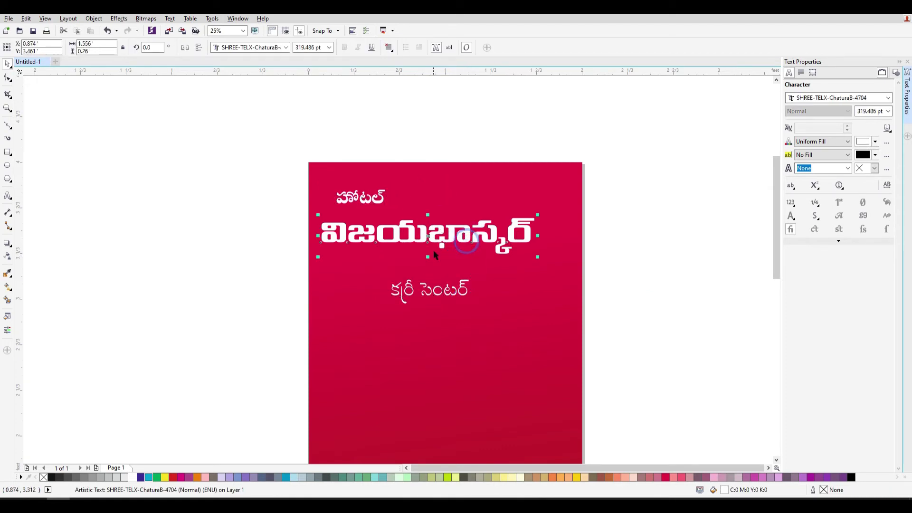
pyautogui.moveTo(427, 257); pyautogui.dragTo(428, 272)
pyautogui.keyDown('shift'); pyautogui.click(518, 190); pyautogui.keyUp('shift')
pyautogui.press('c')
pyautogui.click(654, 249)
# Step: Nudge "విజయభాస్కర్" up slightly towards "హోటల్"
pyautogui.click(512, 239)
pyautogui.press('Up')
pyautogui.press('Up')
pyautogui.press('Up')
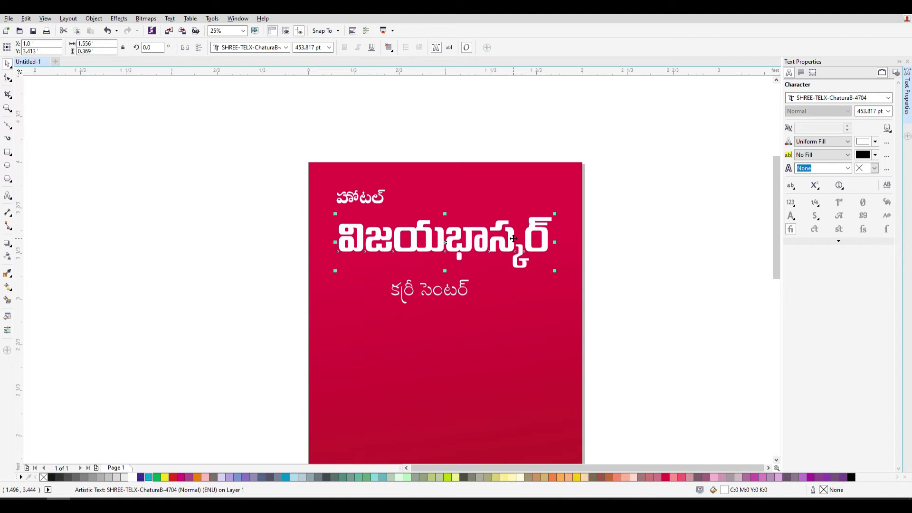
# Step: Move "విజయభాస్కర్" up towards "హోటల్" and centre it horizontally on the background rectangle
pyautogui.press('Up')
pyautogui.press('Up')
pyautogui.press('Up')
pyautogui.moveTo(511, 238); pyautogui.dragTo(509, 225)
pyautogui.keyDown('shift'); pyautogui.click(526, 196); pyautogui.keyUp('shift')
pyautogui.click(612, 217)
# Step: Move "హోటల్" just above the main title and "కర్రీ సెంటర్" close beneath it, centring "కర్రీ సెంటర్" horizontally on the background rectangle
pyautogui.moveTo(369, 200); pyautogui.dragTo(375, 195)
pyautogui.moveTo(451, 297); pyautogui.dragTo(462, 260)
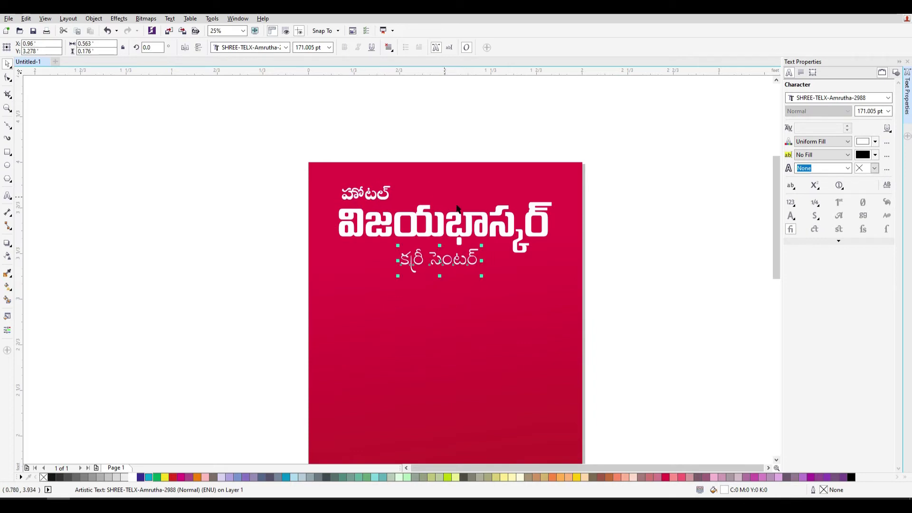
pyautogui.click(470, 198)
pyautogui.click(620, 303)
pyautogui.click(461, 256)
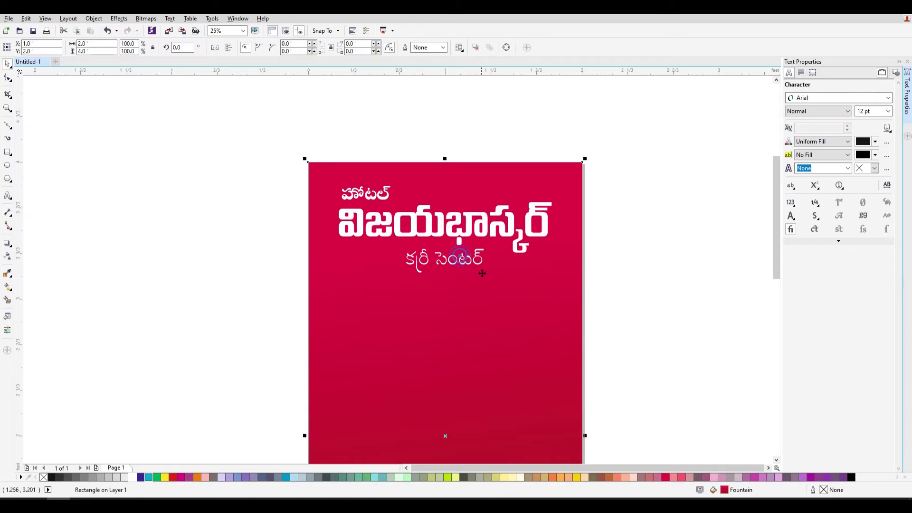
# Step: Preview the SHREE-TELX fonts on "కర్రీ సెంటర్" and set its font to SHREE-TELX-Chitra-2696
pyautogui.moveTo(388, 239); pyautogui.dragTo(676, 302)
pyautogui.click(887, 96)
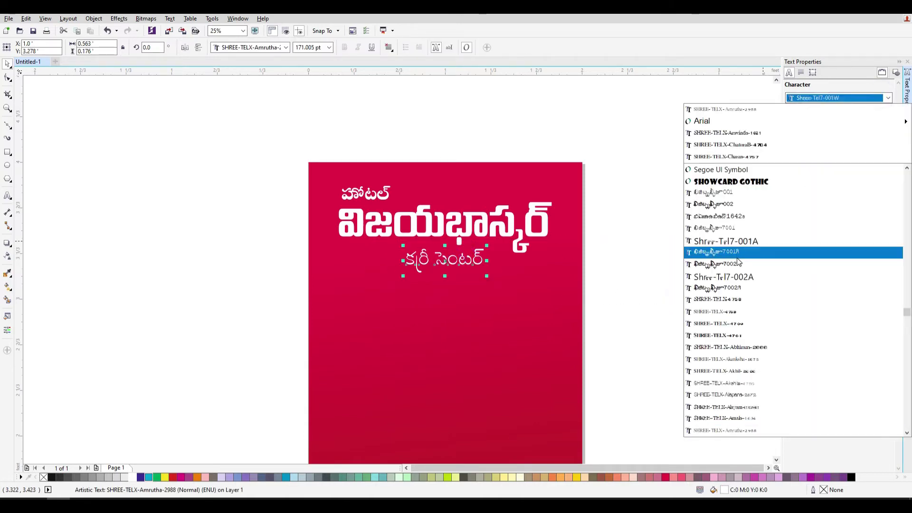
pyautogui.press('Down')
pyautogui.press('Down')
pyautogui.press('Down')
pyautogui.press('Down')
pyautogui.press('Down')
pyautogui.press('Down')
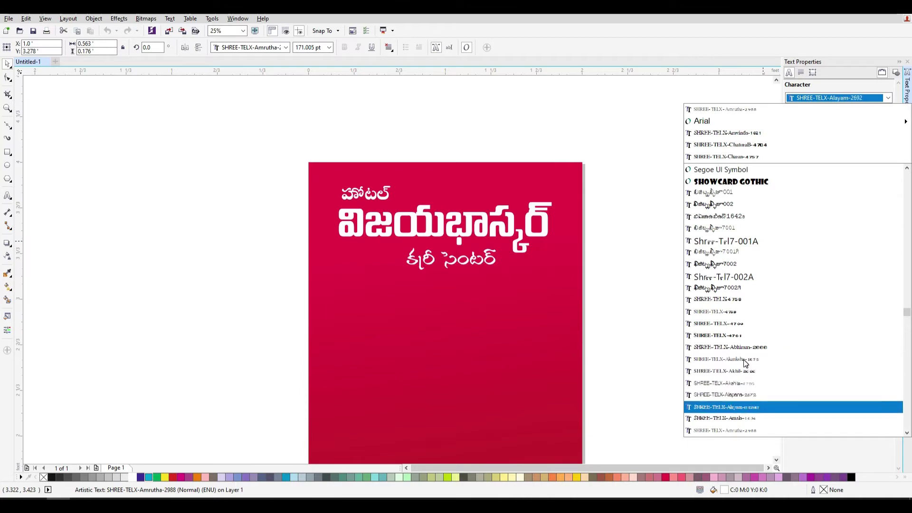
pyautogui.press('Down')
pyautogui.press('Down')
pyautogui.press('Down')
pyautogui.press('Down')
pyautogui.press('Down')
pyautogui.press('Down')
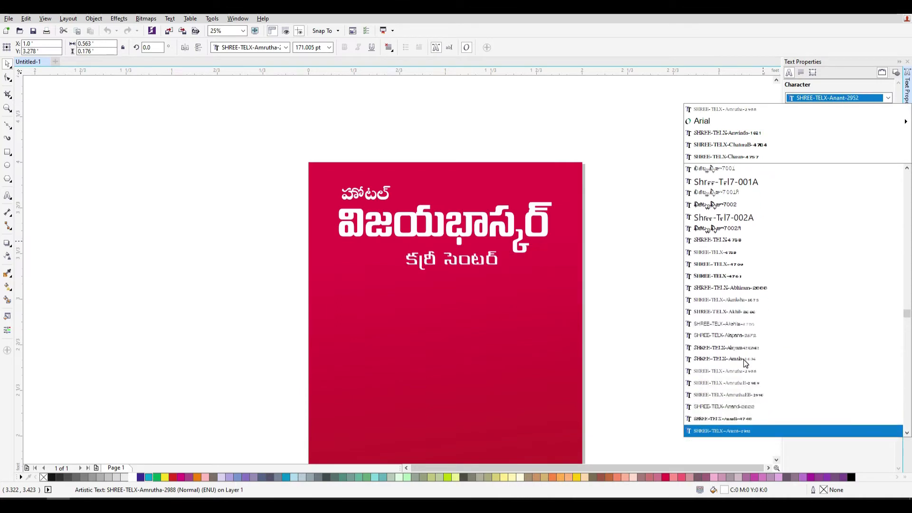
pyautogui.press('Down')
pyautogui.press('Down')
pyautogui.press('Down')
pyautogui.press('Down')
pyautogui.press('Down')
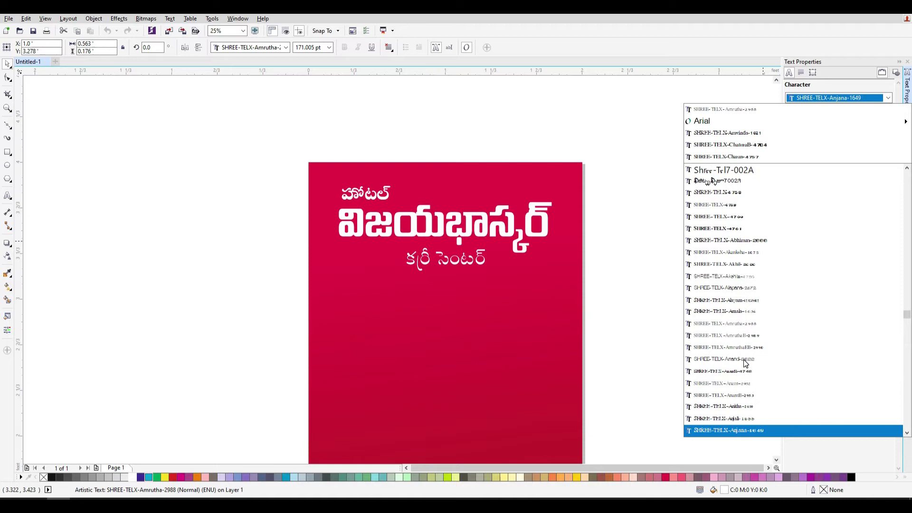
pyautogui.press('Down')
pyautogui.press('Down')
pyautogui.press('Down')
pyautogui.press('Down')
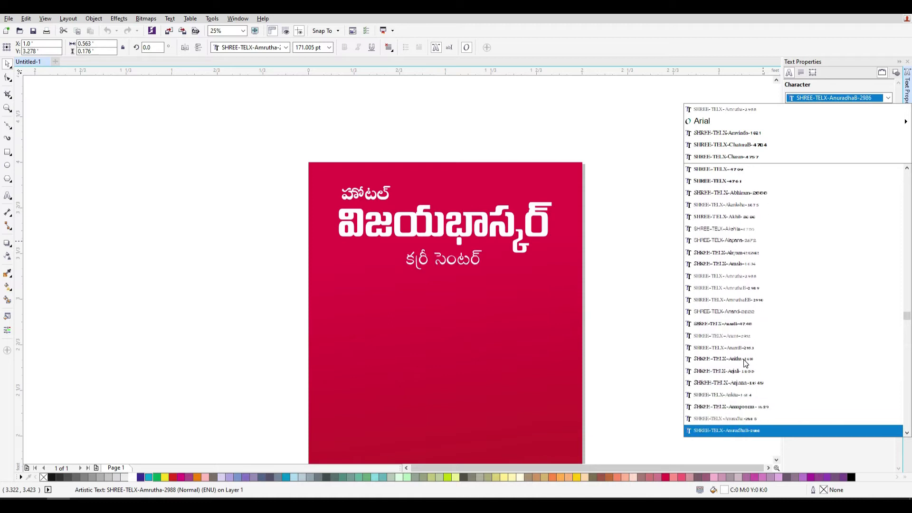
pyautogui.press('Down')
pyautogui.press('Down')
pyautogui.press('Down')
pyautogui.press('Down')
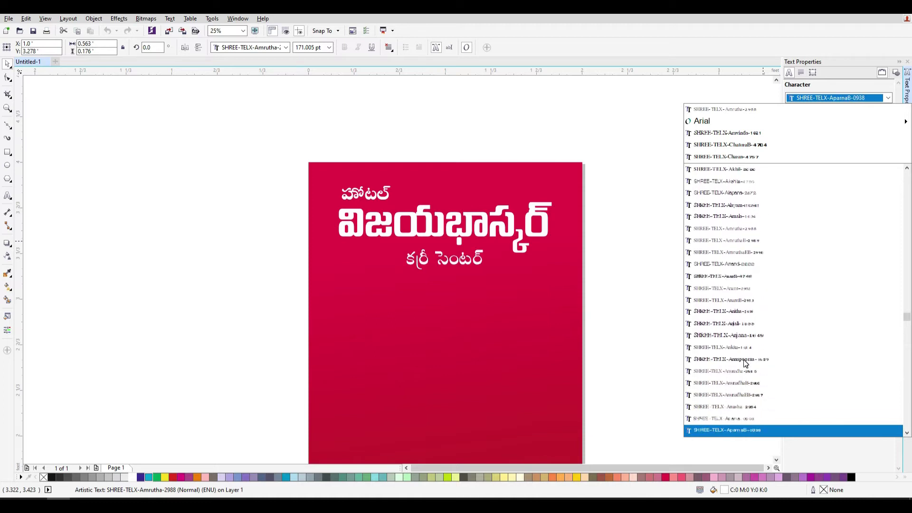
pyautogui.press('Down')
pyautogui.press('Down')
pyautogui.press('Down')
pyautogui.press('Down')
pyautogui.press('Down')
pyautogui.press('Down')
pyautogui.press('Down')
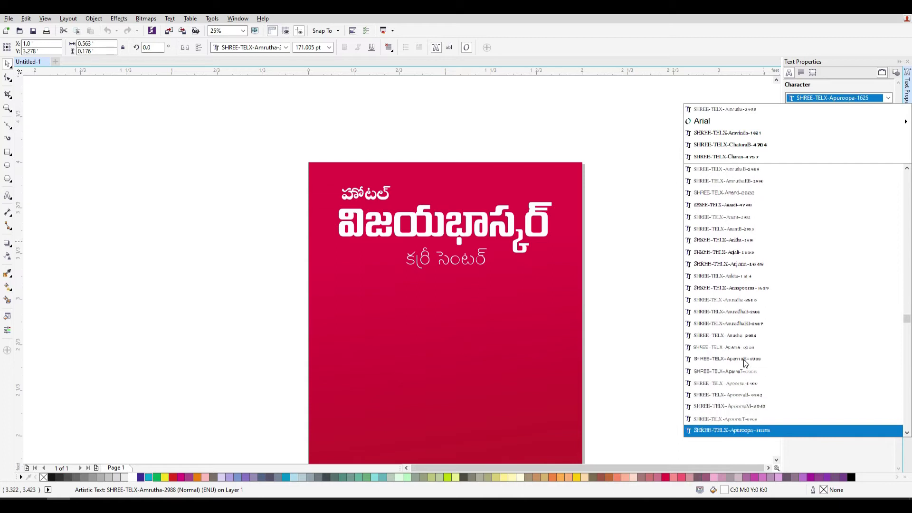
pyautogui.scroll(-11, 744, 357)
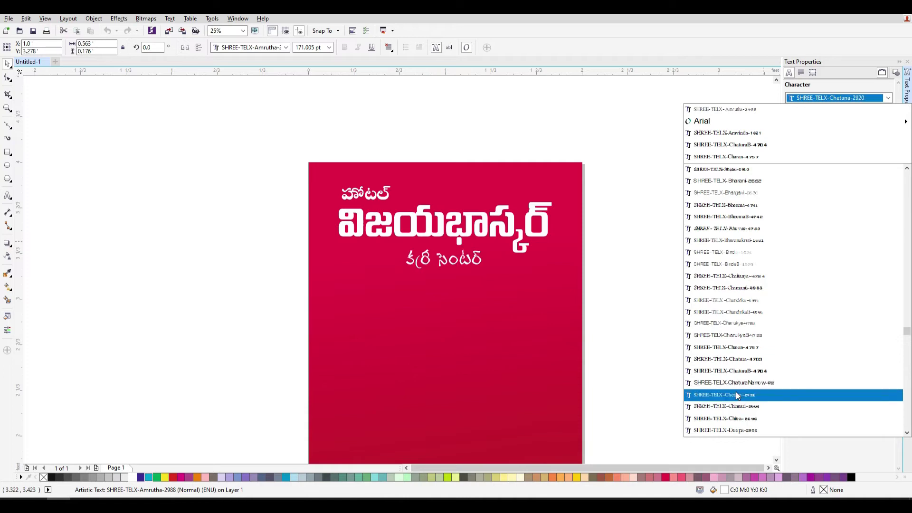
pyautogui.click(737, 418)
pyautogui.click(462, 312)
# Step: Enlarge "కర్రీ సెంటర్" proportionally to about 223 pt and centre it horizontally on the background rectangle
pyautogui.click(462, 258)
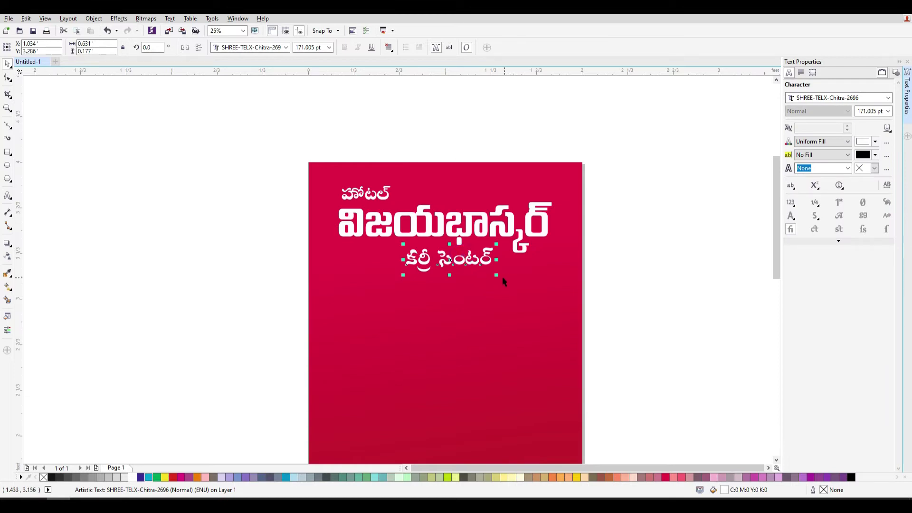
pyautogui.moveTo(498, 277); pyautogui.dragTo(524, 285)
pyautogui.keyDown('shift'); pyautogui.click(557, 212); pyautogui.keyUp('shift')
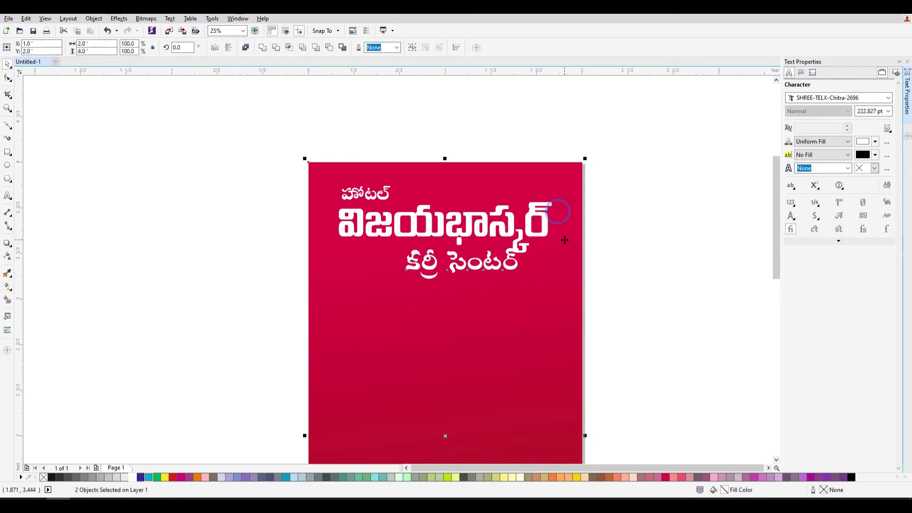
pyautogui.press('c')
pyautogui.click(683, 320)
pyautogui.moveTo(681, 325); pyautogui.dragTo(685, 382)
pyautogui.click(629, 258)
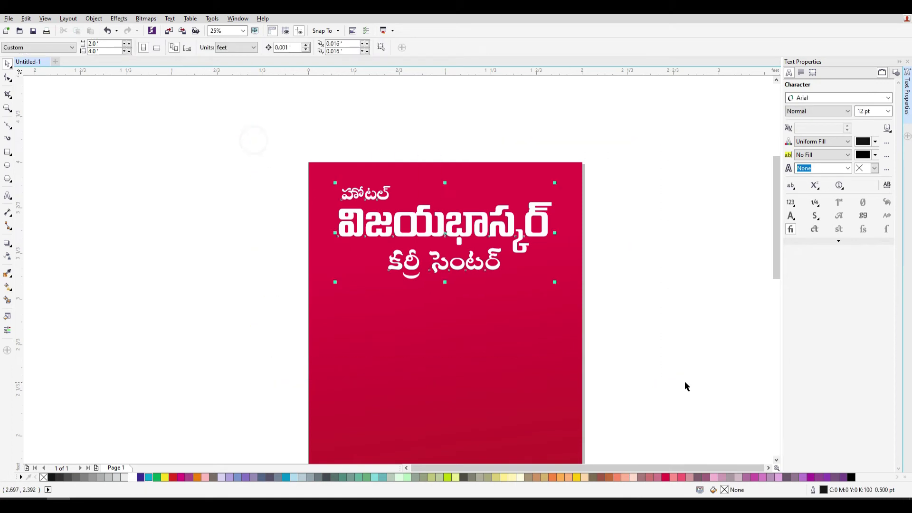
pyautogui.scroll(1, 457, 231)
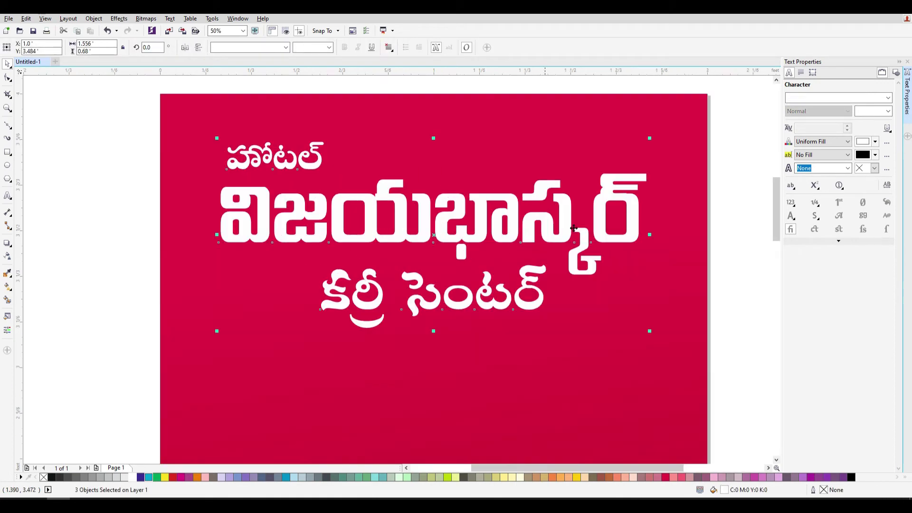
pyautogui.click(736, 275)
pyautogui.click(523, 303)
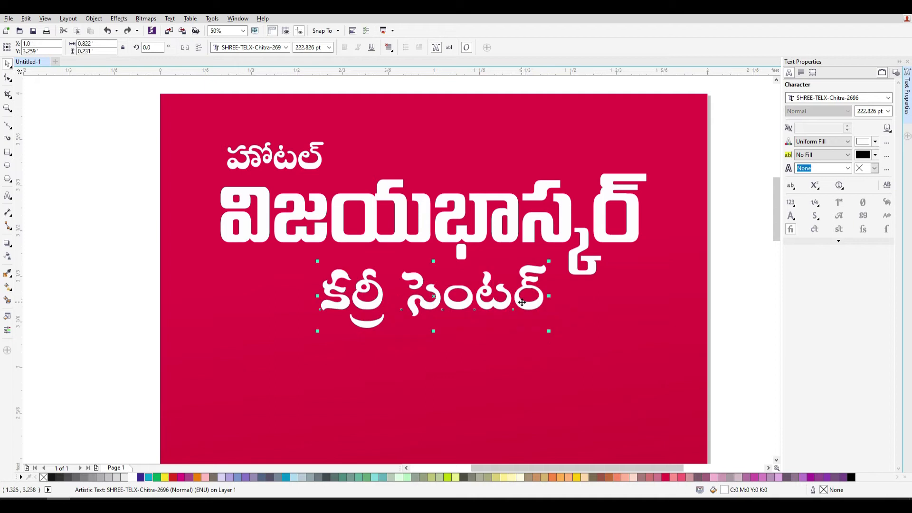
pyautogui.hotkey('ctrl', 'z')
pyautogui.hotkey('ctrl', 'shift', 'z')
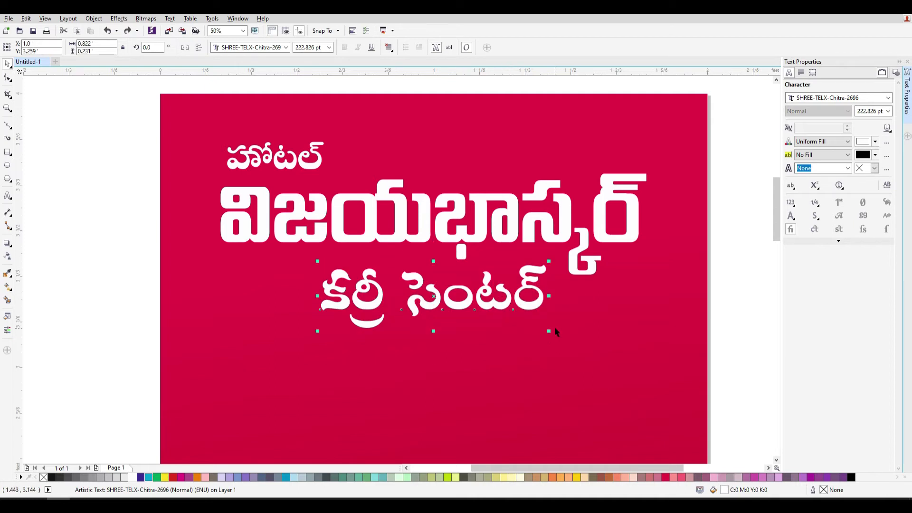
pyautogui.press('F12')
pyautogui.moveTo(443, 151); pyautogui.dragTo(625, 120)
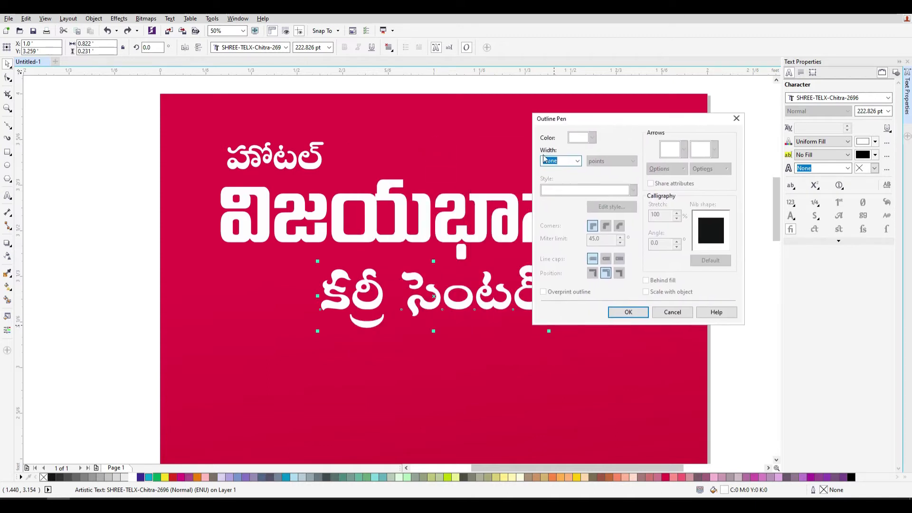
pyautogui.click(737, 119)
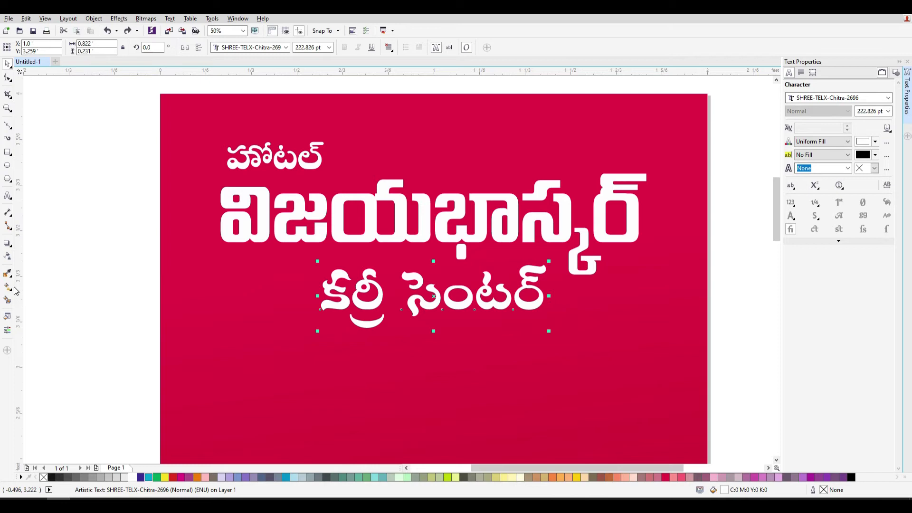
pyautogui.click(11, 244)
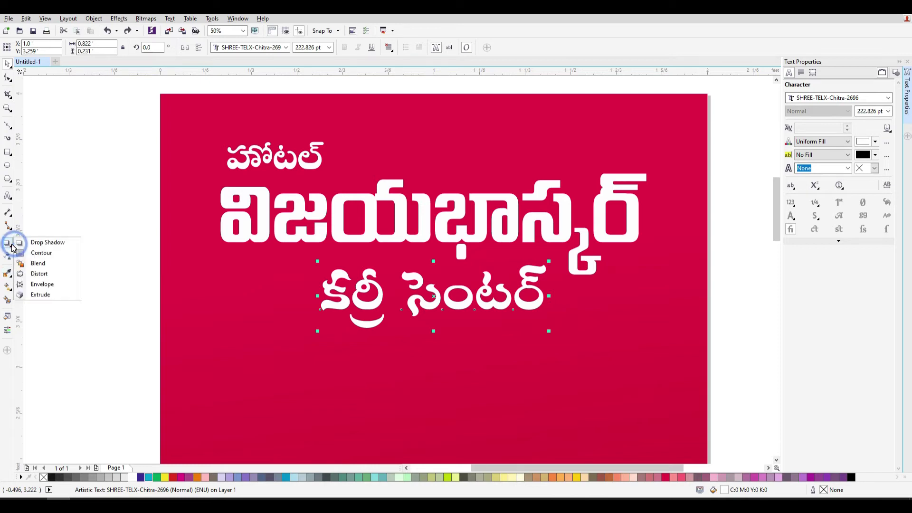
pyautogui.click(10, 244)
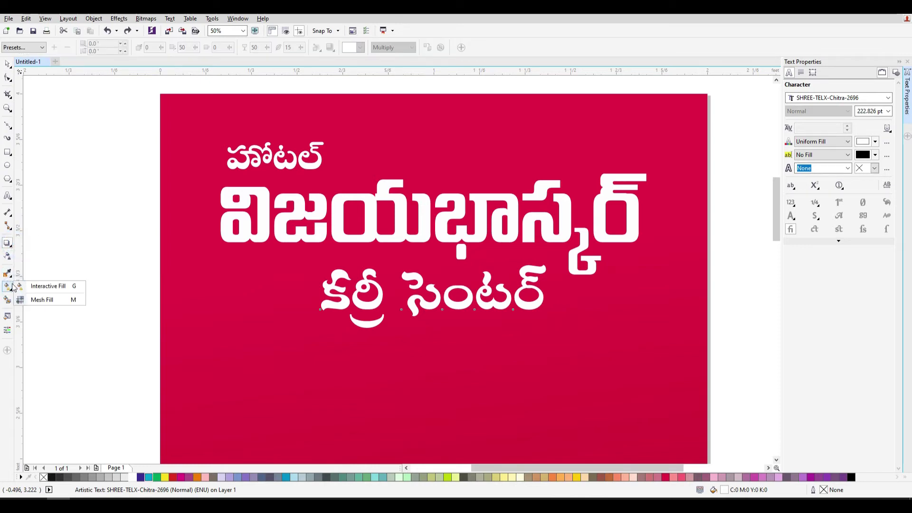
pyautogui.click(10, 319)
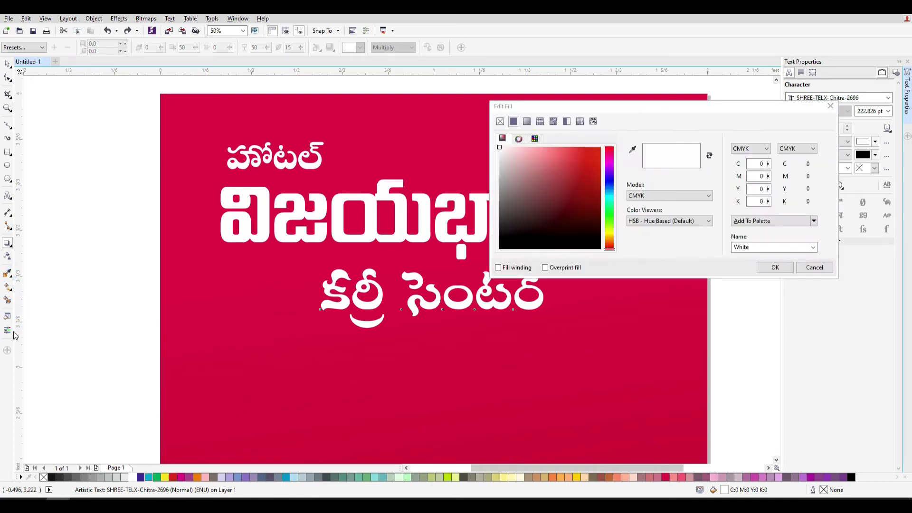
pyautogui.click(830, 106)
# Step: Give "కర్రీ సెంటర్" a 1.5 pt black outline placed behind the fill and scaling with the object
pyautogui.press('F12')
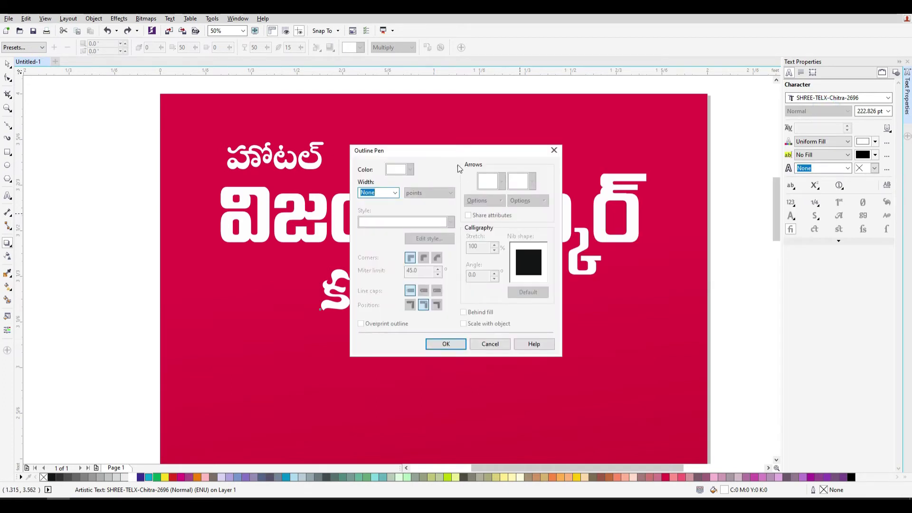
pyautogui.moveTo(434, 150); pyautogui.dragTo(685, 142)
pyautogui.click(645, 185)
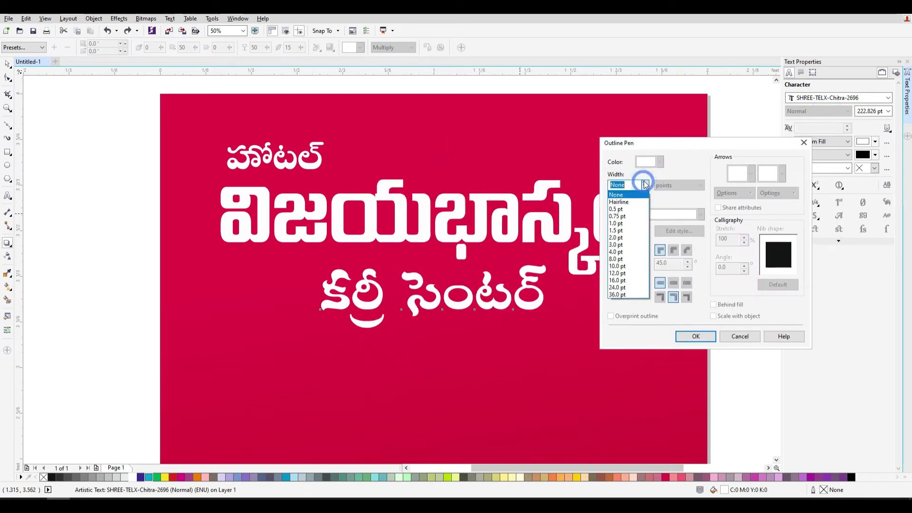
pyautogui.click(622, 238)
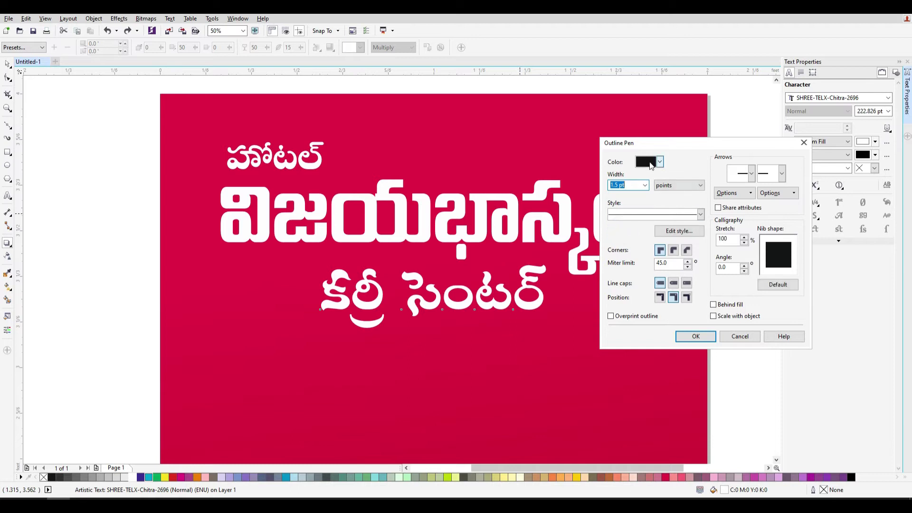
pyautogui.click(723, 308)
pyautogui.click(722, 315)
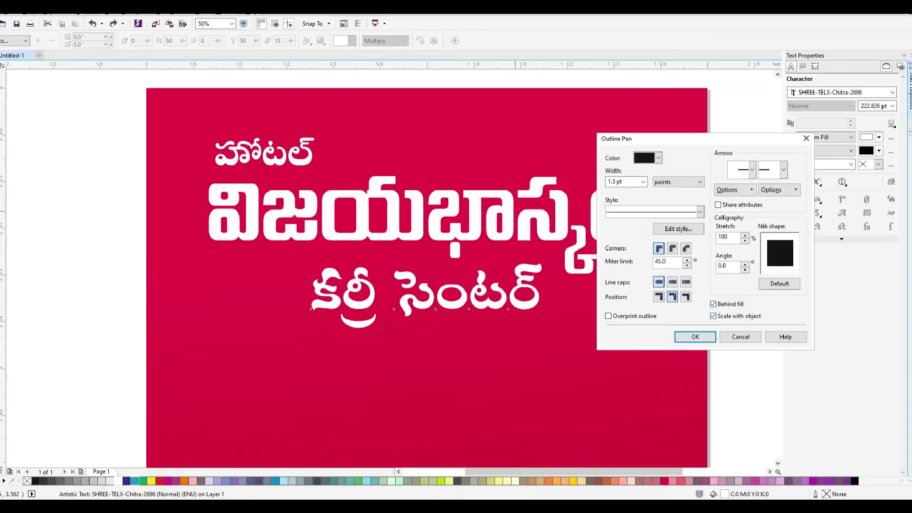
pyautogui.click(673, 351)
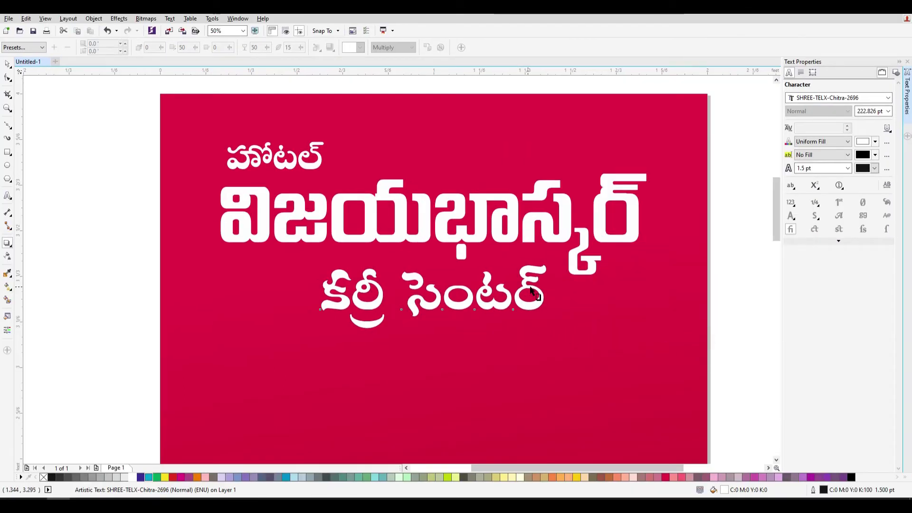
# Step: Set the outline width of "కర్రీ సెంటర్" to 10 pt
pyautogui.click(7, 64)
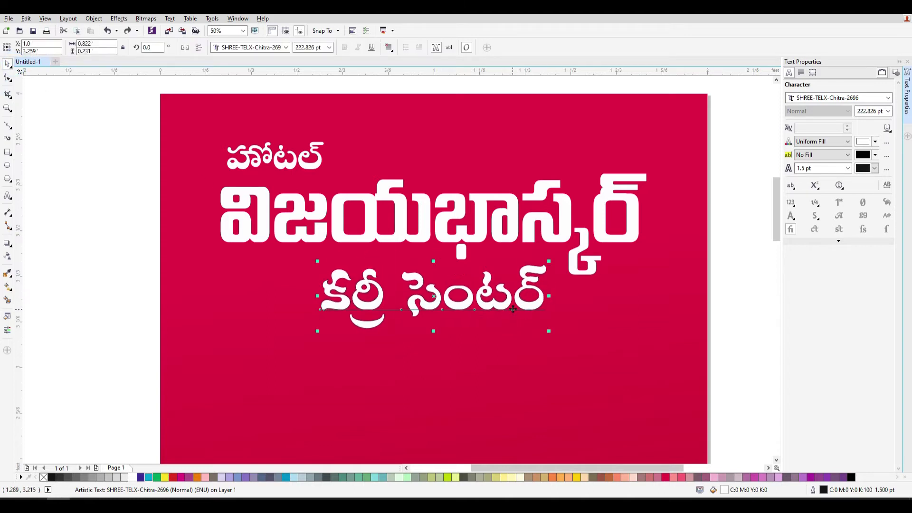
pyautogui.press('F12')
pyautogui.press('F12')
pyautogui.moveTo(384, 196); pyautogui.dragTo(269, 207)
pyautogui.write('10')
pyautogui.press('Return')
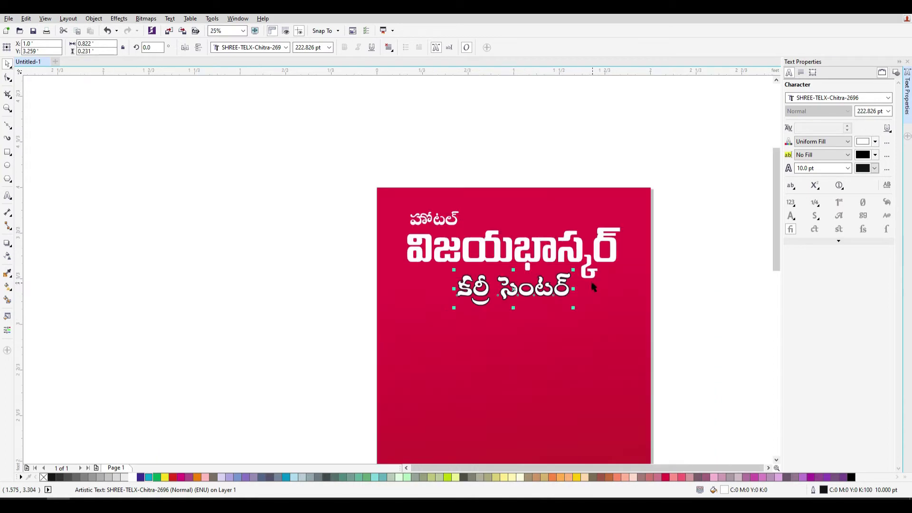
# Step: Close the Text Properties docker and fill "విజయభాస్కర్" with yellow (C0 M0 Y100 K0), keeping its position
pyautogui.click(580, 260)
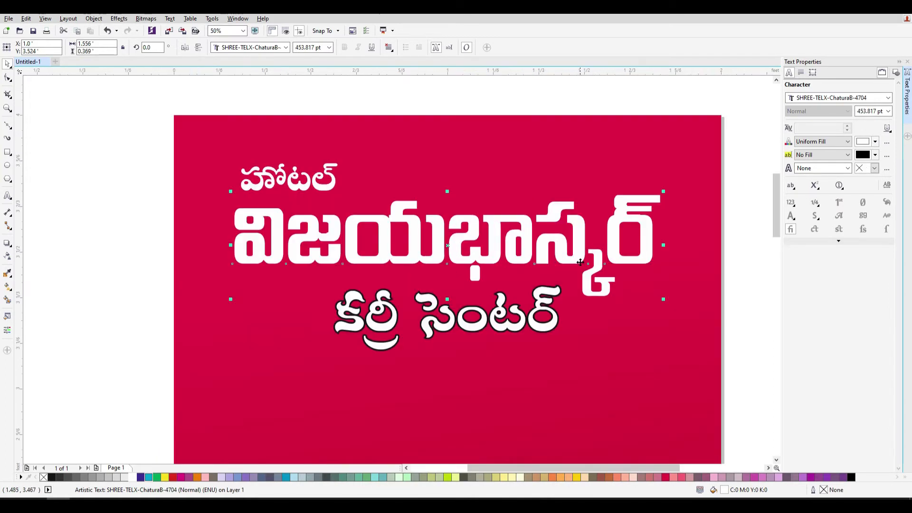
pyautogui.scroll(1, 454, 256)
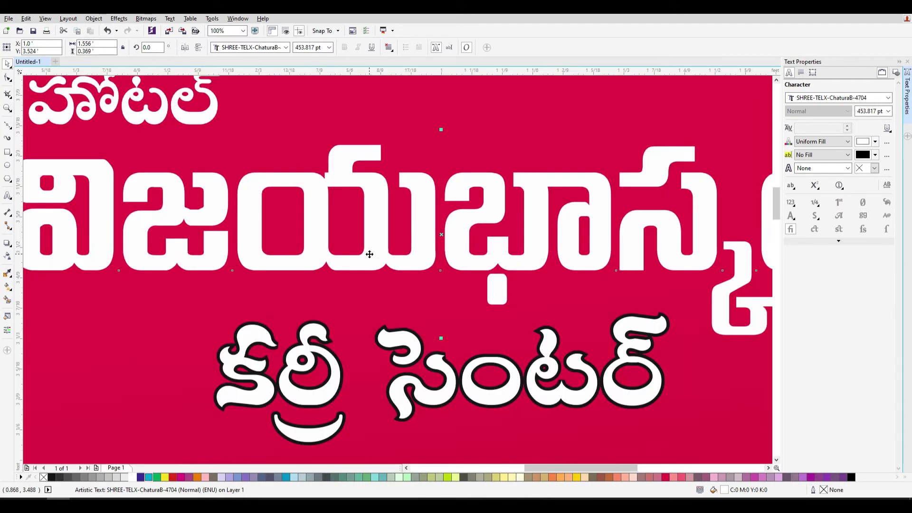
pyautogui.scroll(-1, 380, 263)
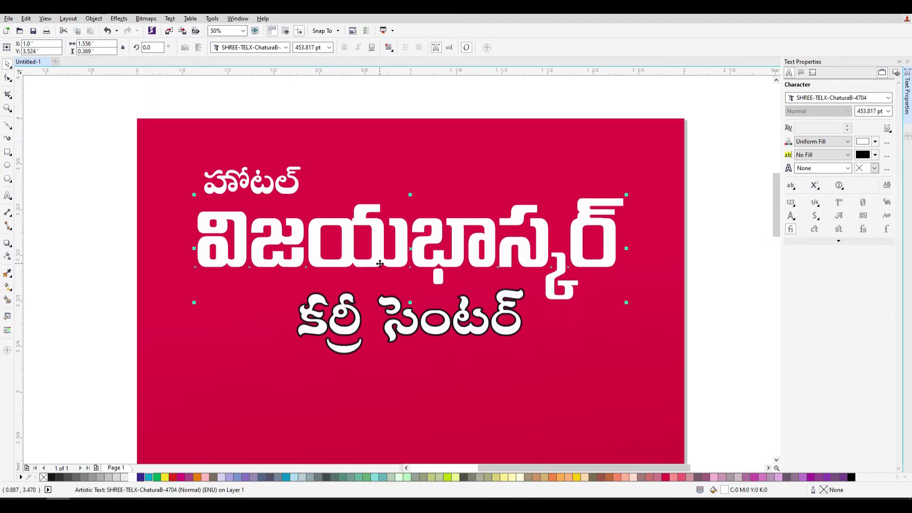
pyautogui.click(907, 61)
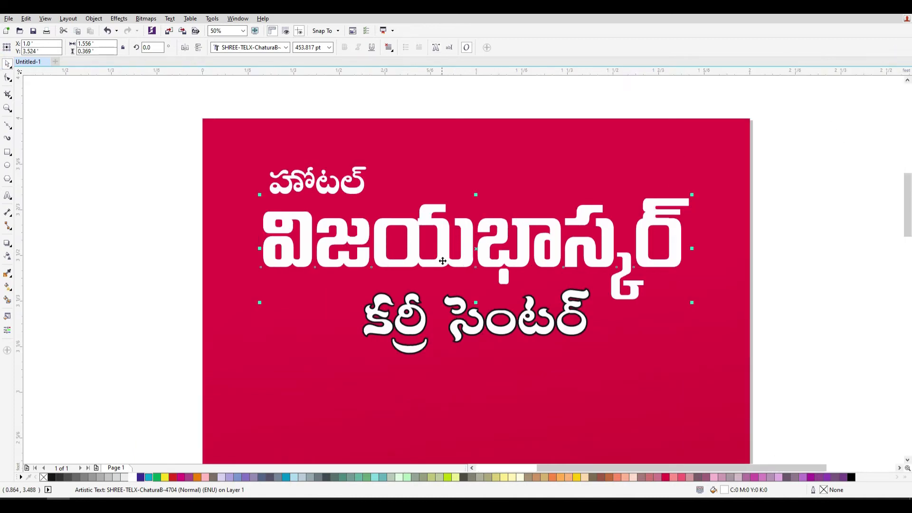
pyautogui.moveTo(452, 238); pyautogui.dragTo(449, 218)
pyautogui.hotkey('ctrl', 'z')
pyautogui.click(166, 478)
# Step: Add an outward contour of about 0.026 ft around the yellow "విజయభాస్కర్" text and raise its number of contour steps
pyautogui.scroll(2, 415, 267)
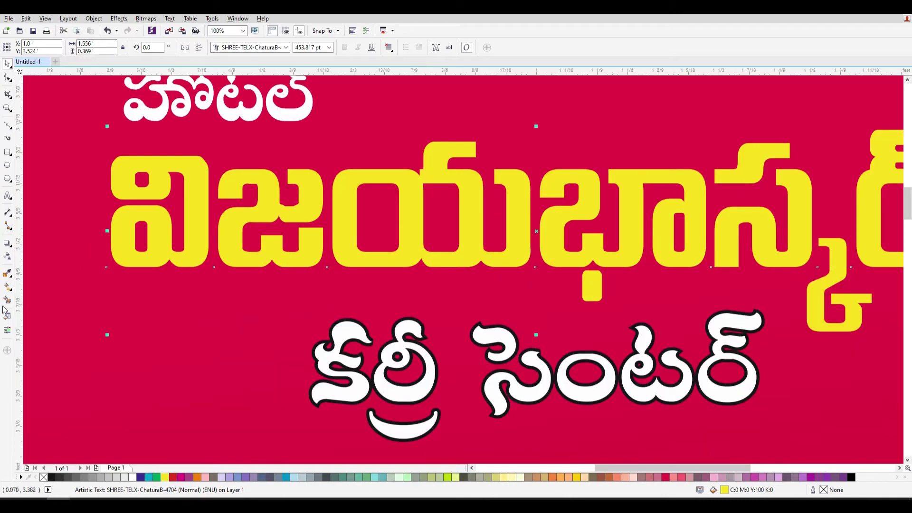
pyautogui.click(12, 247)
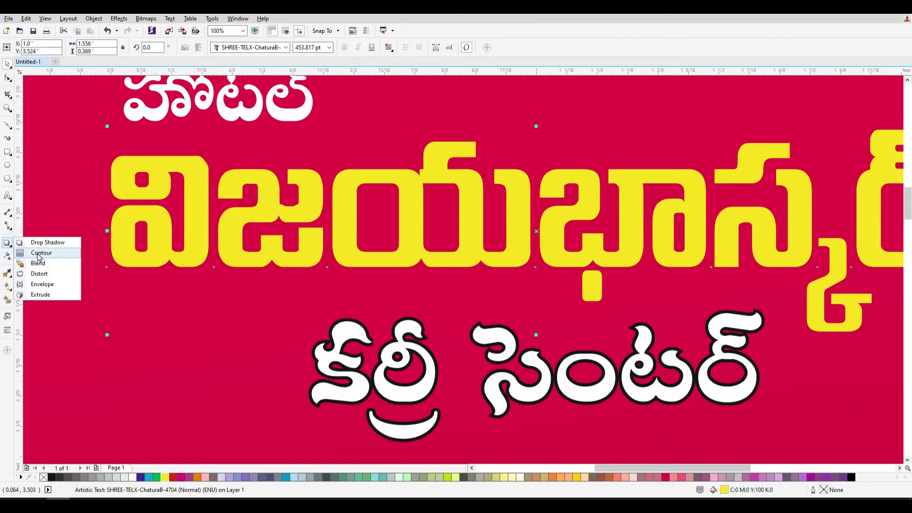
pyautogui.click(42, 253)
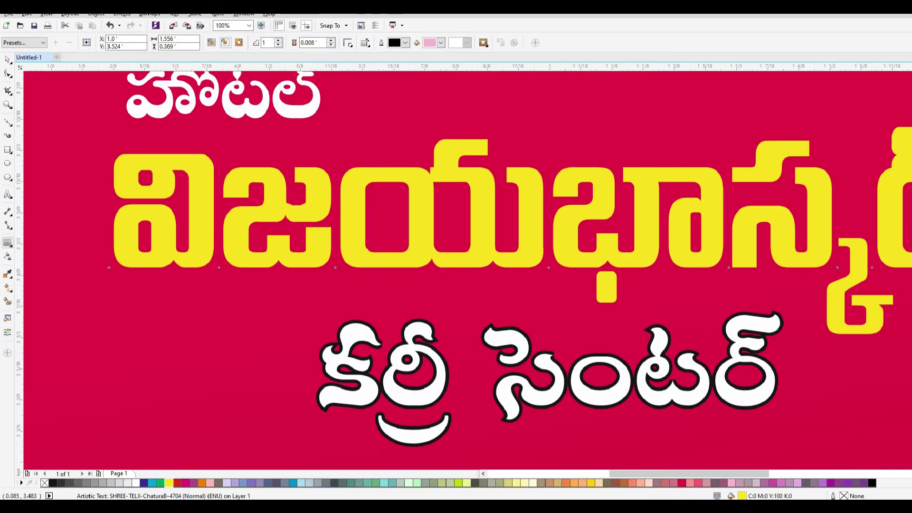
pyautogui.click(11, 246)
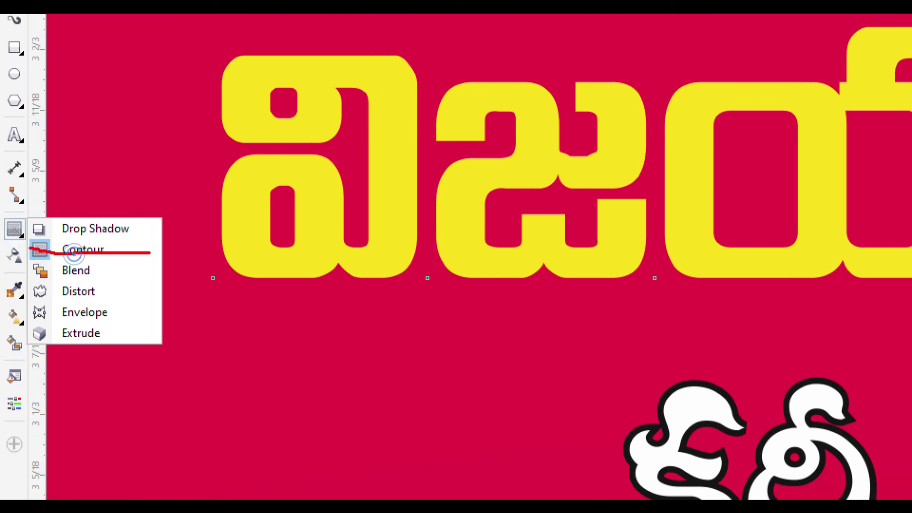
pyautogui.moveTo(30, 248)
pyautogui.mouseDown()
pyautogui.moveTo(26, 255)
pyautogui.moveTo(75, 264)
pyautogui.mouseUp()
pyautogui.press('e')
pyautogui.moveTo(158, 255)
pyautogui.mouseDown()
pyautogui.moveTo(53, 236)
pyautogui.moveTo(6, 247)
pyautogui.moveTo(124, 255)
pyautogui.mouseUp()
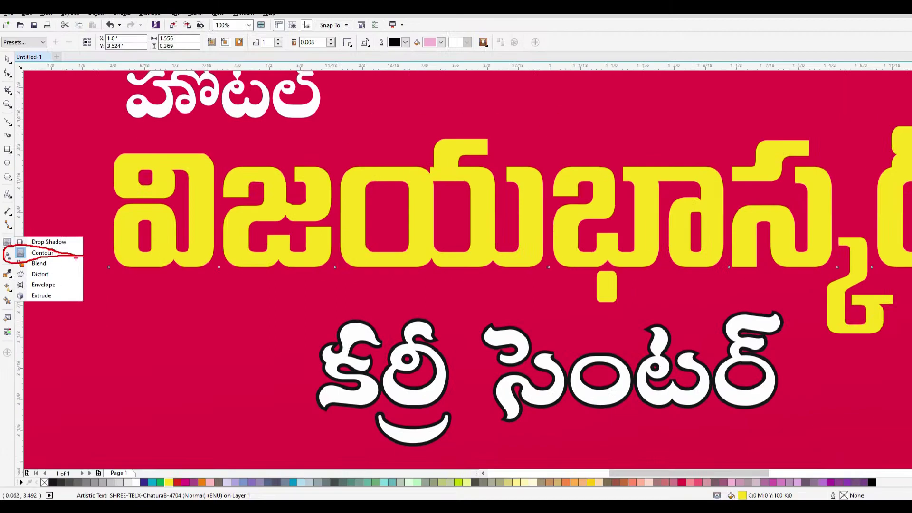
pyautogui.press('Escape')
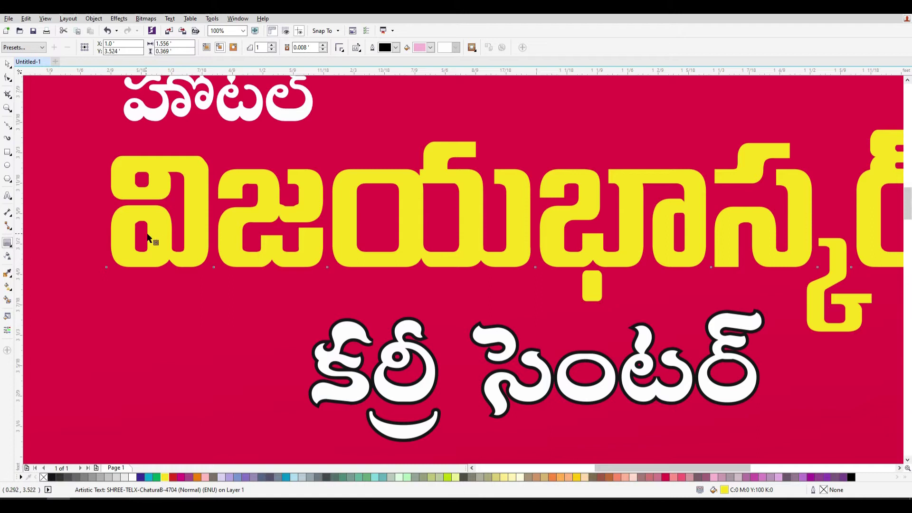
pyautogui.moveTo(108, 266)
pyautogui.mouseDown()
pyautogui.moveTo(90, 282)
pyautogui.moveTo(100, 276)
pyautogui.mouseUp()
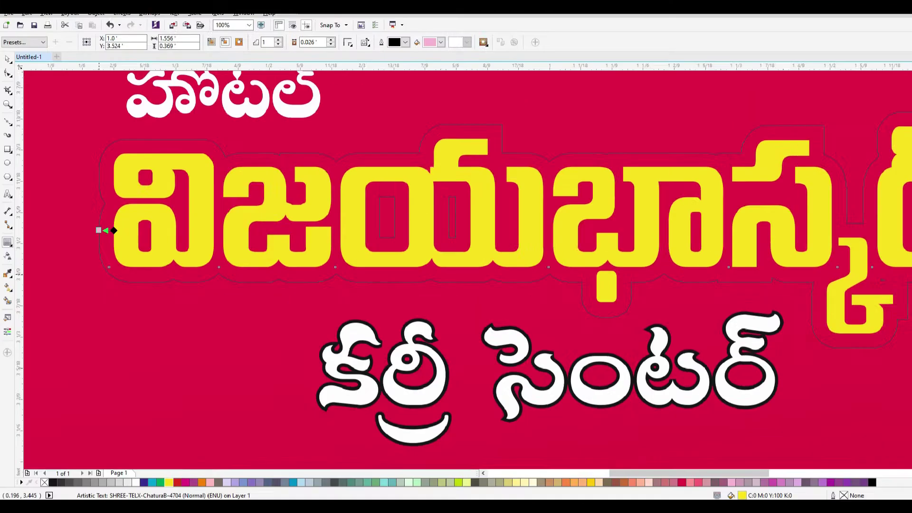
pyautogui.moveTo(92, 198); pyautogui.dragTo(229, 231)
pyautogui.click(272, 44)
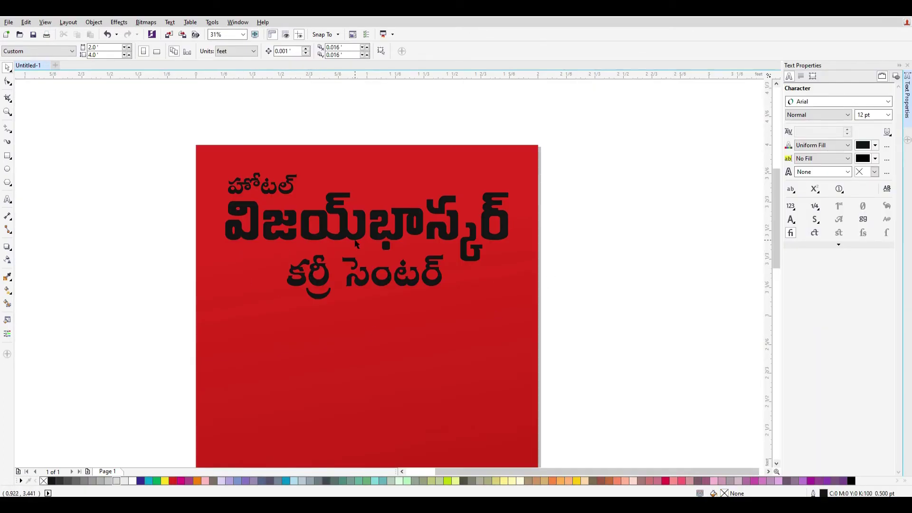
# Step: Fill the black "విజయ్‌భాస్కర్" title with yellow (C0 M0 Y100 K0)
pyautogui.click(404, 239)
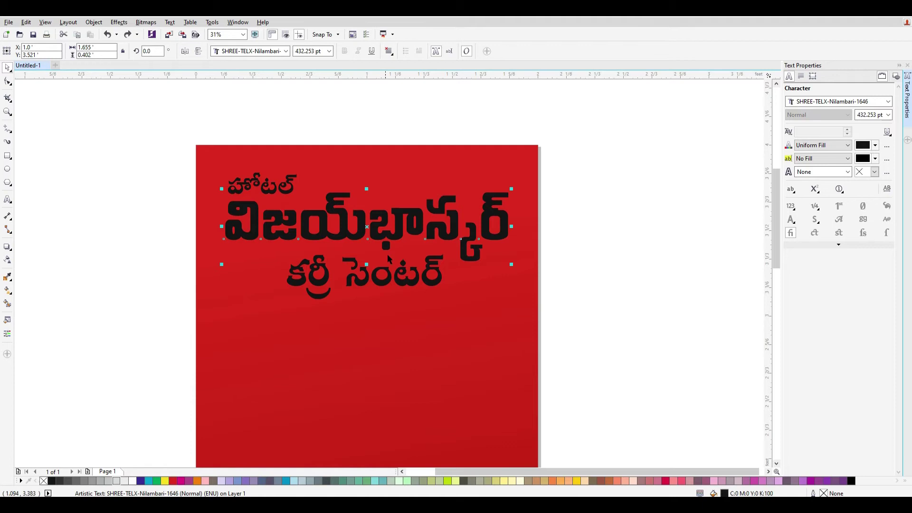
pyautogui.click(414, 175)
pyautogui.click(611, 266)
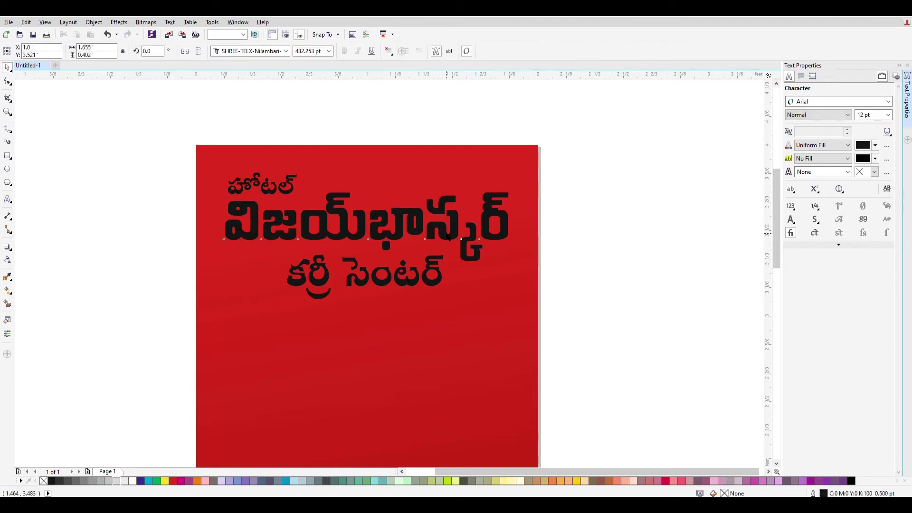
pyautogui.click(447, 236)
pyautogui.click(165, 480)
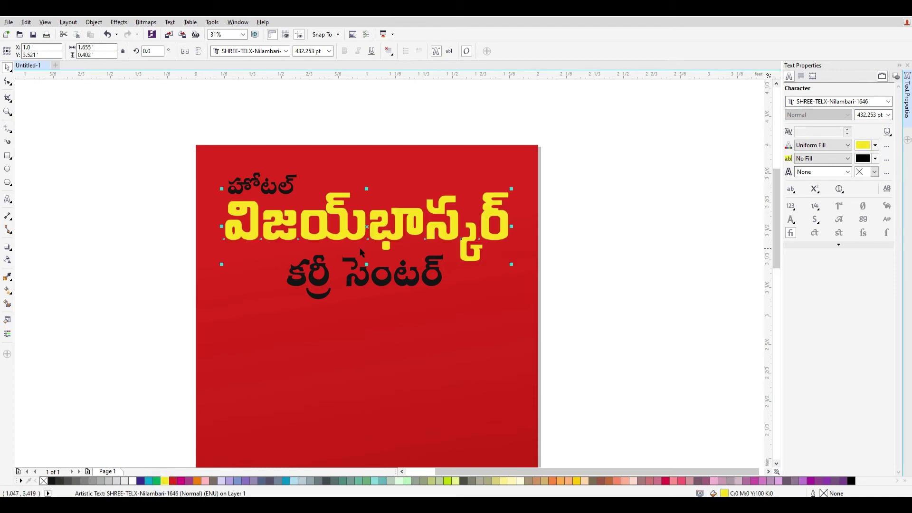
# Step: Activate the Contour tool for the yellow "విజయ్‌భాస్కర్" title
pyautogui.scroll(2, 288, 244)
pyautogui.scroll(-1, 261, 234)
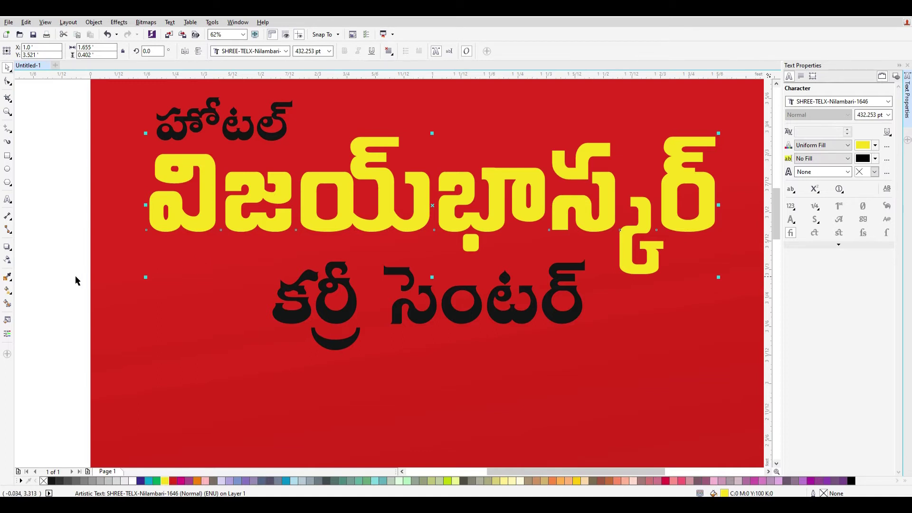
pyautogui.click(7, 247)
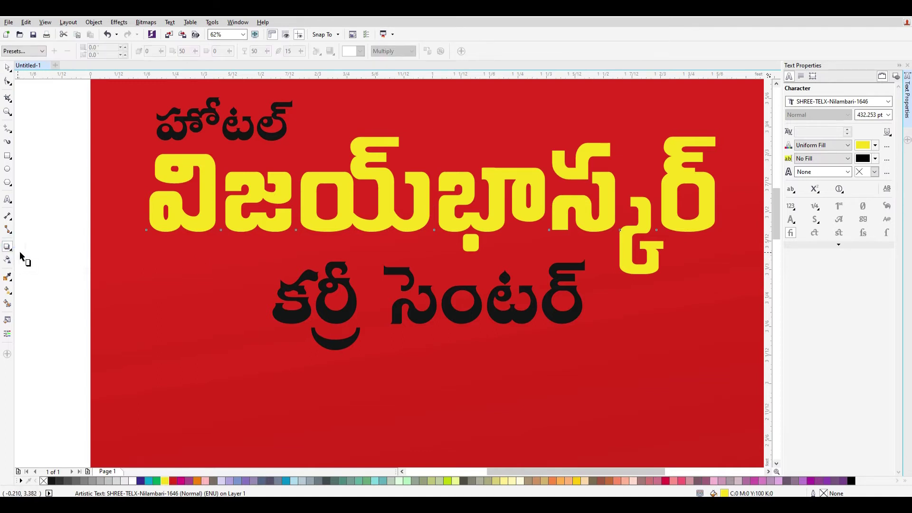
pyautogui.click(9, 250)
pyautogui.click(34, 258)
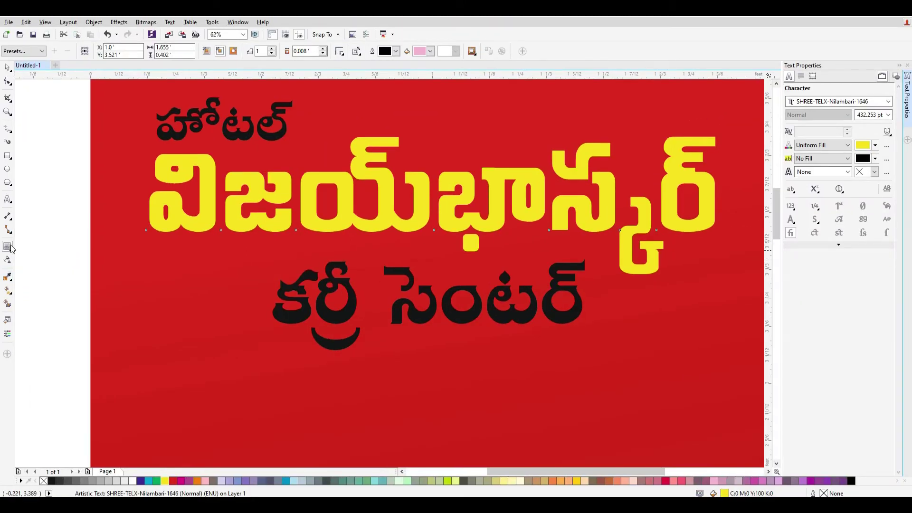
pyautogui.click(12, 237)
pyautogui.click(13, 241)
pyautogui.click(10, 247)
pyautogui.click(11, 250)
pyautogui.click(11, 250)
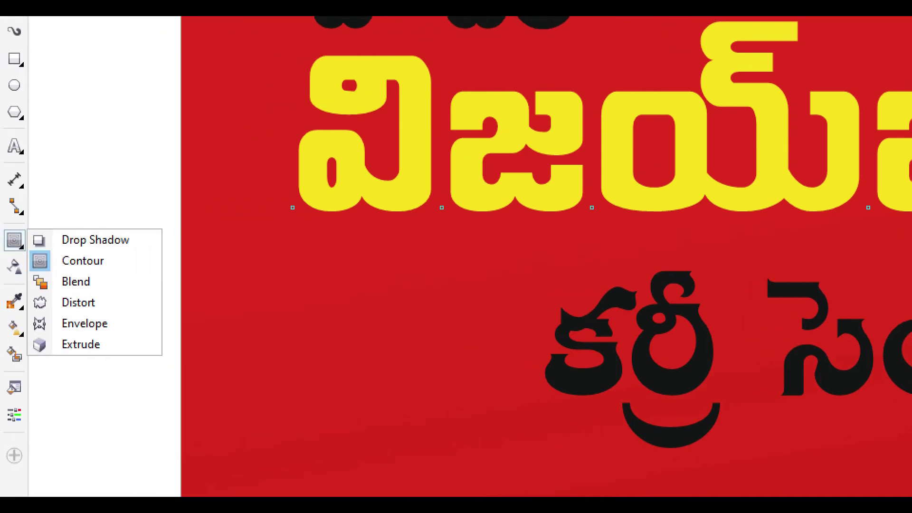
pyautogui.click(17, 262)
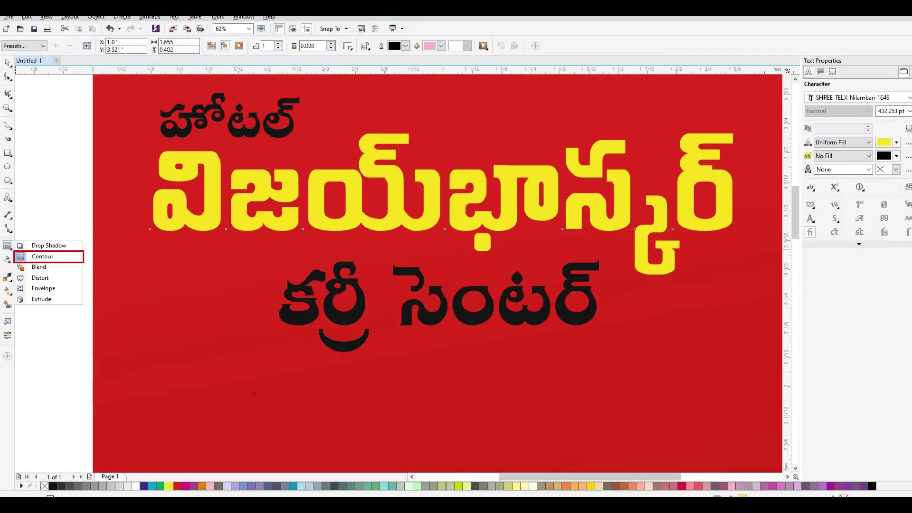
pyautogui.click(82, 250)
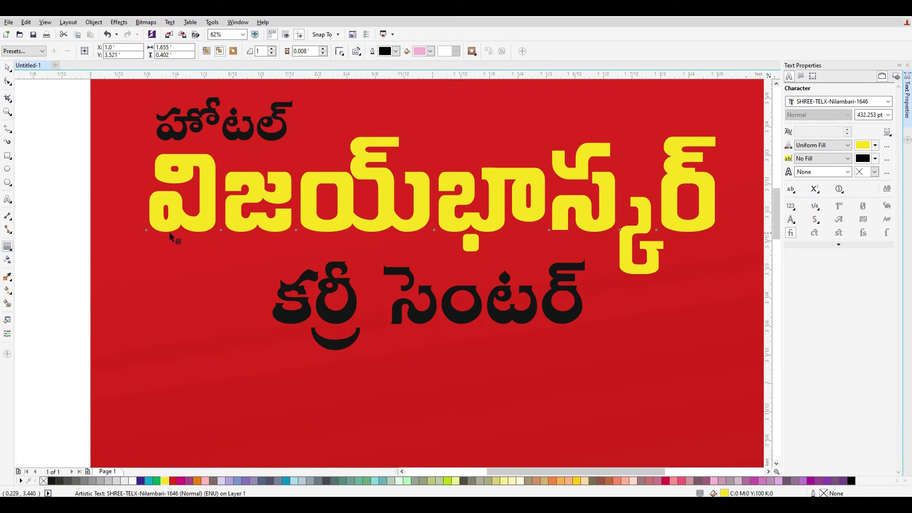
# Step: Set the contour of "విజయ్‌భాస్కర్" to two steps while trying an offset of about 0.323 ft
pyautogui.moveTo(135, 242); pyautogui.dragTo(142, 240)
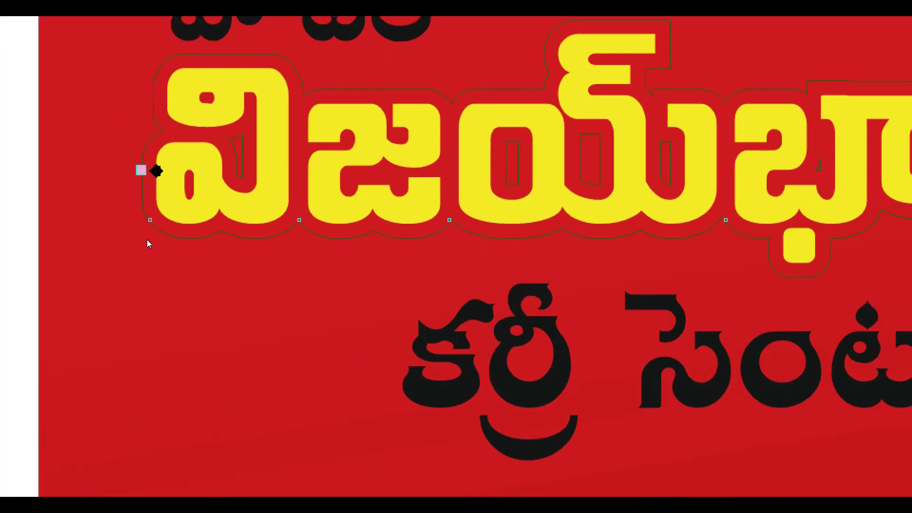
pyautogui.moveTo(141, 240); pyautogui.dragTo(296, 60)
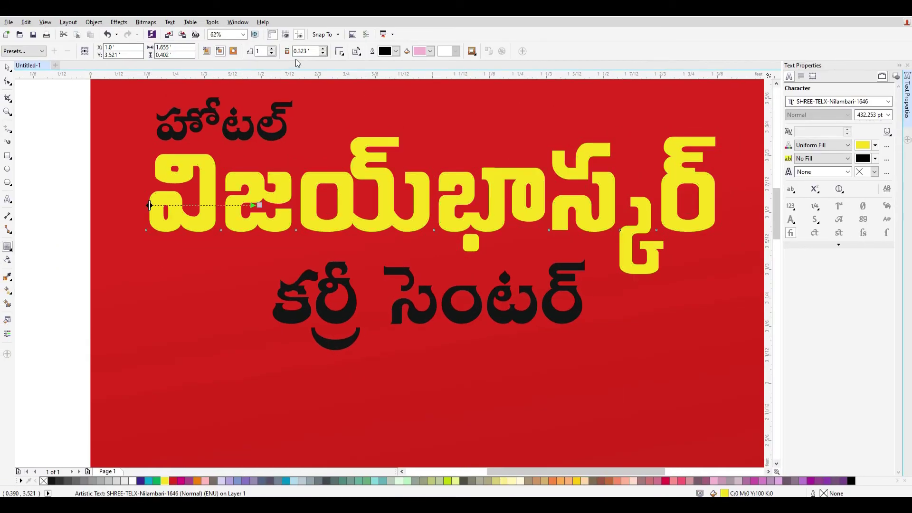
pyautogui.click(273, 49)
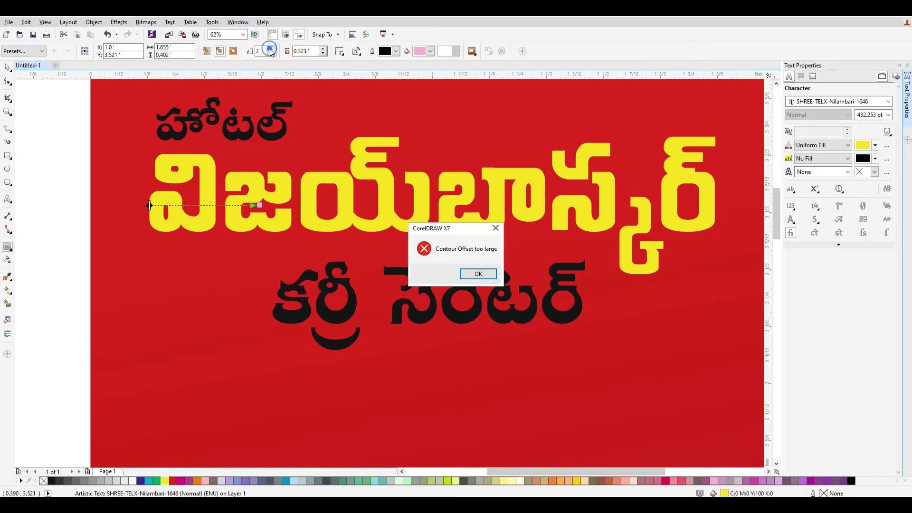
pyautogui.click(476, 275)
# Step: Try an inward contour on "విజయ్‌భాస్కర్" with offsets of about 0.013 ft and 0.04 ft, and undo it
pyautogui.moveTo(156, 249); pyautogui.dragTo(174, 237)
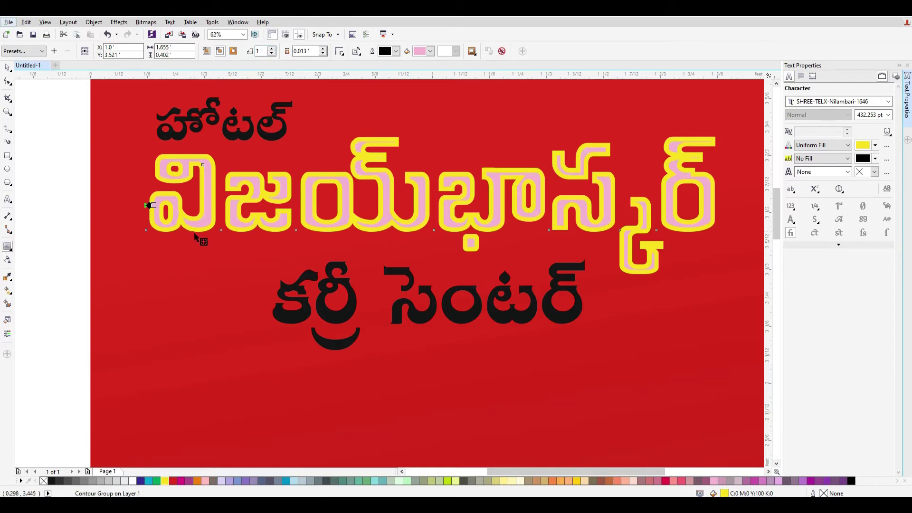
pyautogui.scroll(2, 190, 209)
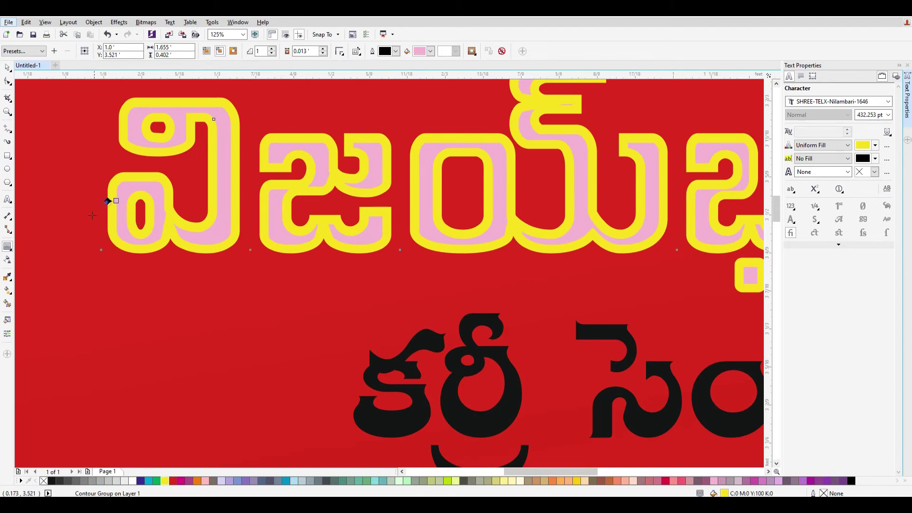
pyautogui.moveTo(116, 201); pyautogui.dragTo(132, 213)
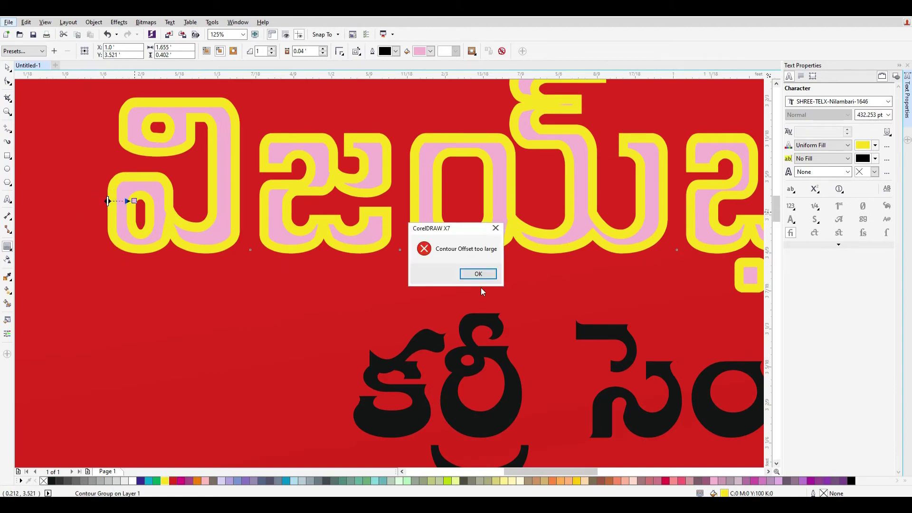
pyautogui.click(479, 275)
pyautogui.hotkey('ctrl', 'z')
pyautogui.hotkey('ctrl', 'z')
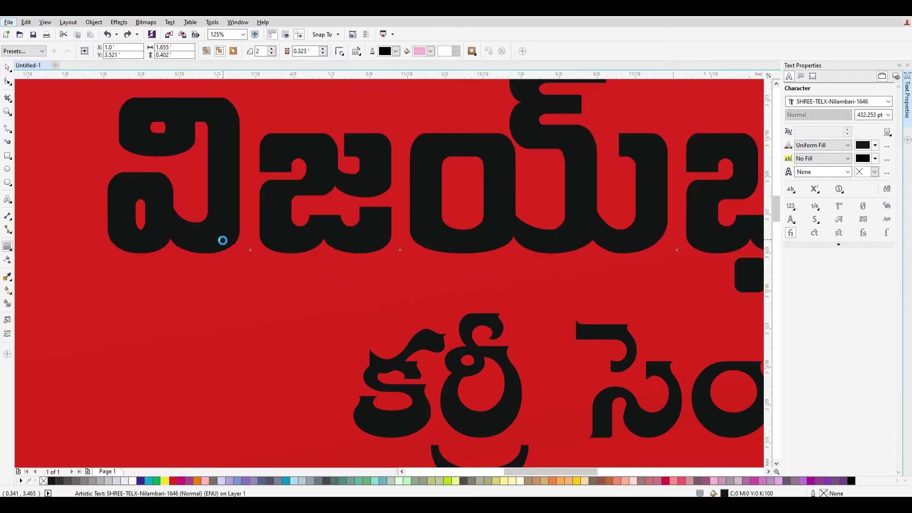
pyautogui.hotkey('ctrl', 'shift', 'z')
pyautogui.moveTo(243, 270); pyautogui.dragTo(250, 255)
pyautogui.click(476, 273)
pyautogui.hotkey('ctrl', 'z')
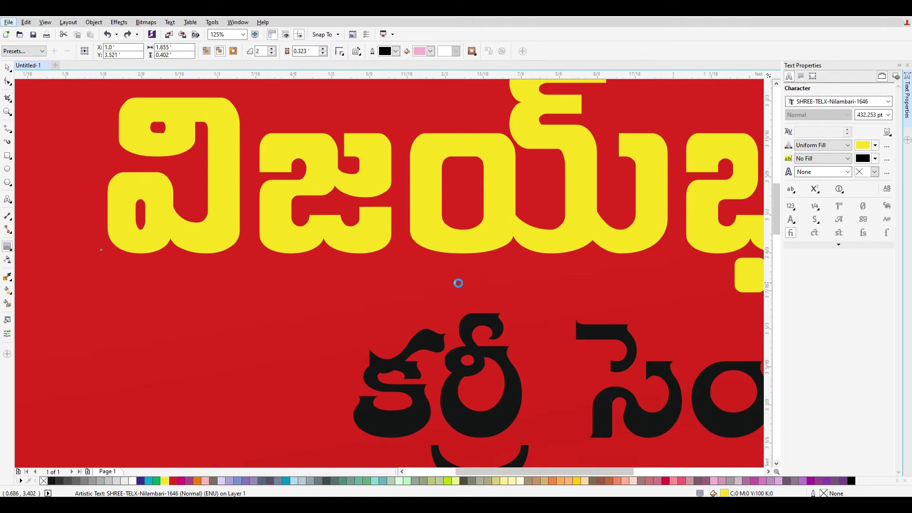
# Step: Add an outward two-step contour with an offset of about 0.016 ft around the yellow "విజయ్‌భాస్కర్" title
pyautogui.scroll(-2, 458, 283)
pyautogui.scroll(1, 607, 271)
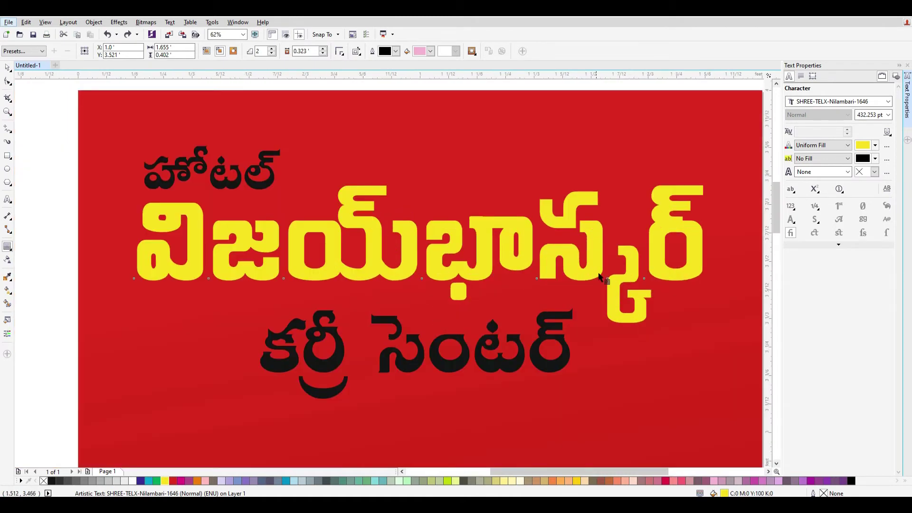
pyautogui.moveTo(537, 278); pyautogui.dragTo(554, 335)
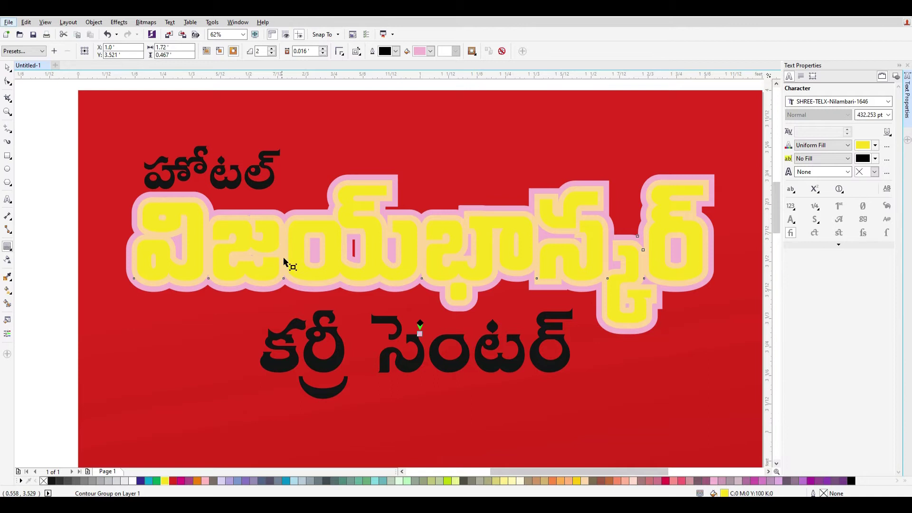
pyautogui.click(7, 69)
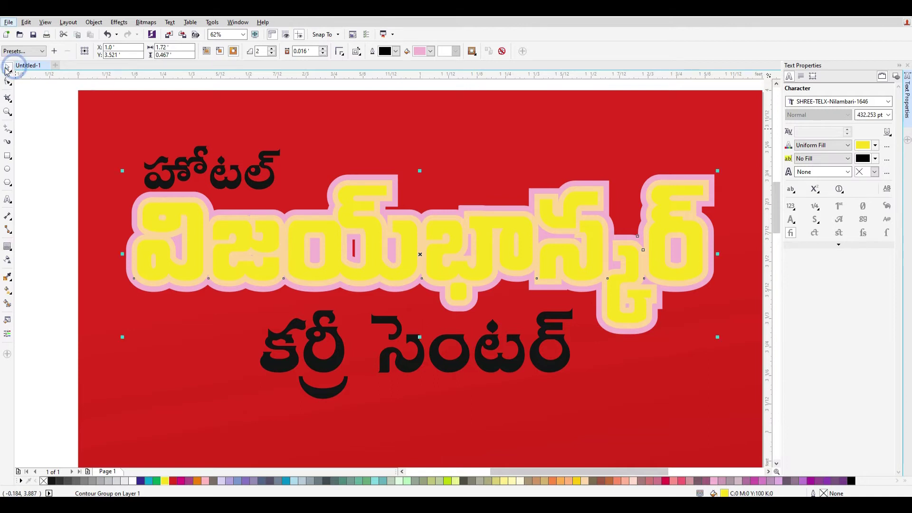
# Step: Try moving the contoured "విజయ్‌భాస్కర్" title upward on the banner and undo the move
pyautogui.scroll(-2, 553, 283)
pyautogui.moveTo(601, 306); pyautogui.dragTo(609, 269)
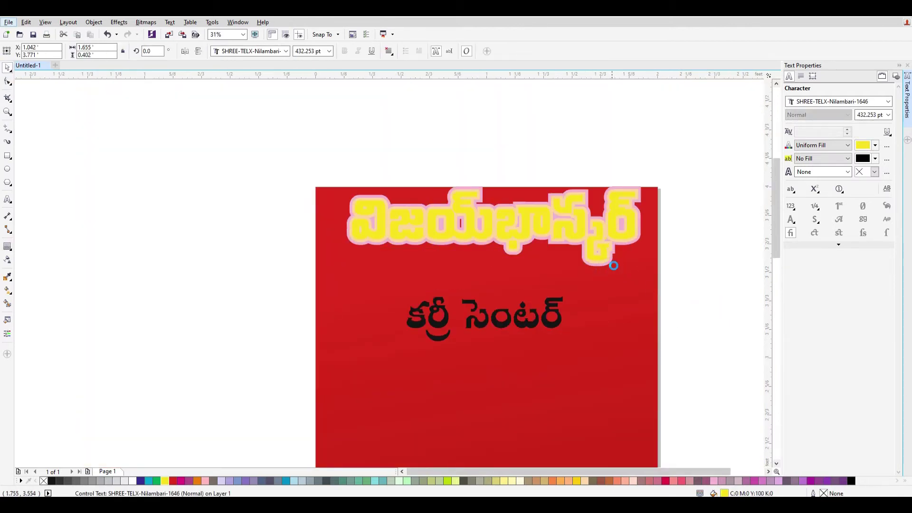
pyautogui.hotkey('ctrl', 'z')
# Step: Convert the contoured "విజయ్‌భాస్కర్" title to curves and break its contour group apart
pyautogui.rightClick(603, 271)
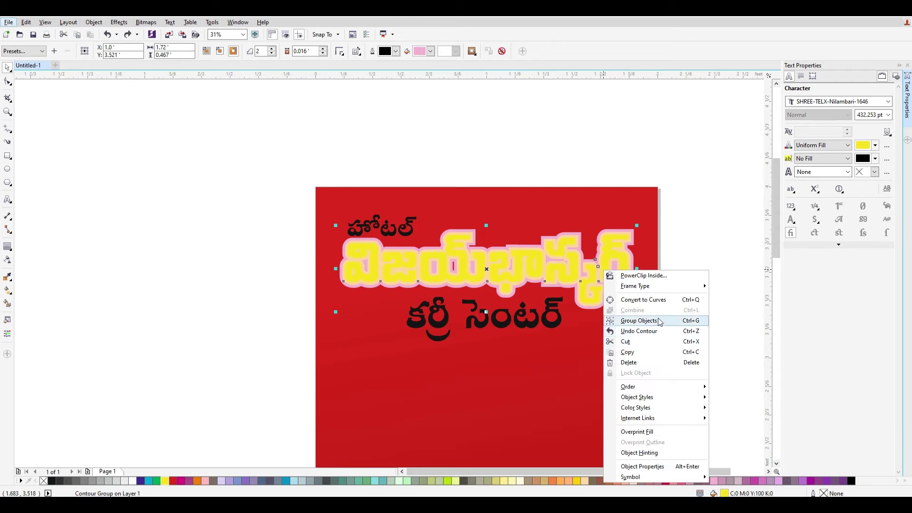
pyautogui.click(664, 302)
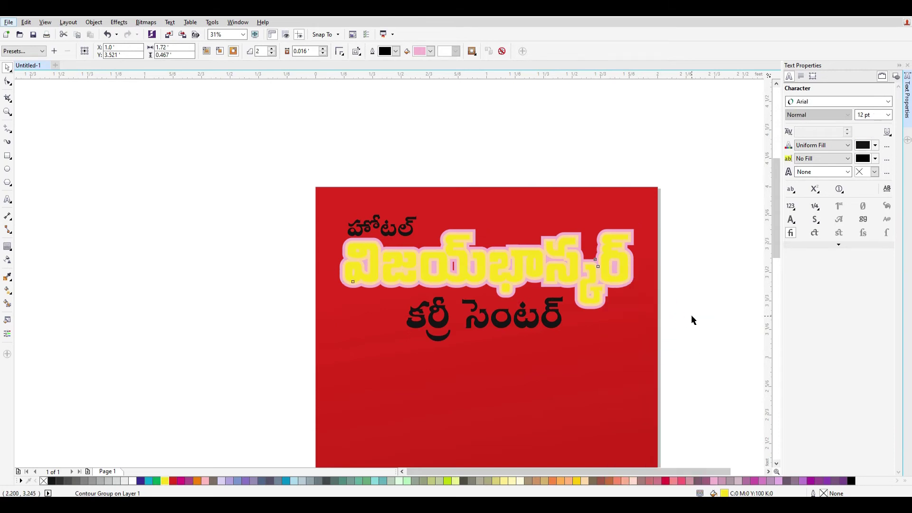
pyautogui.rightClick(614, 262)
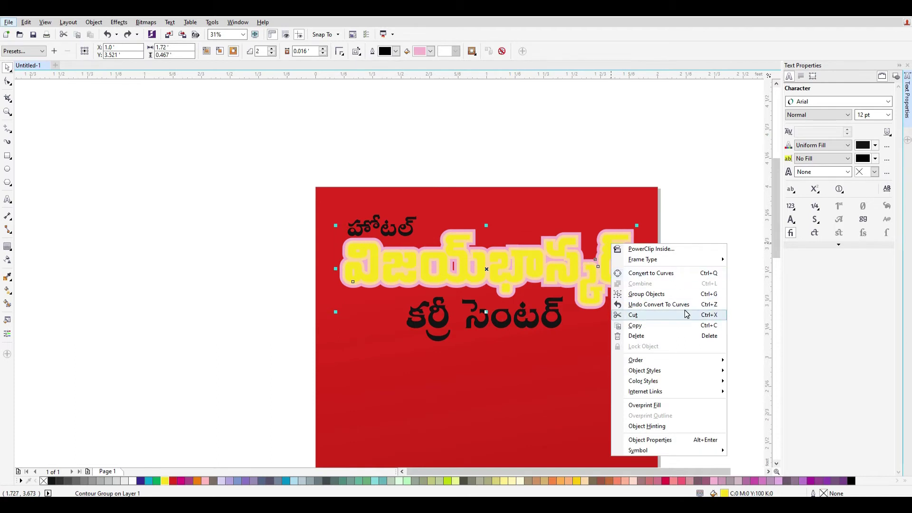
pyautogui.click(438, 143)
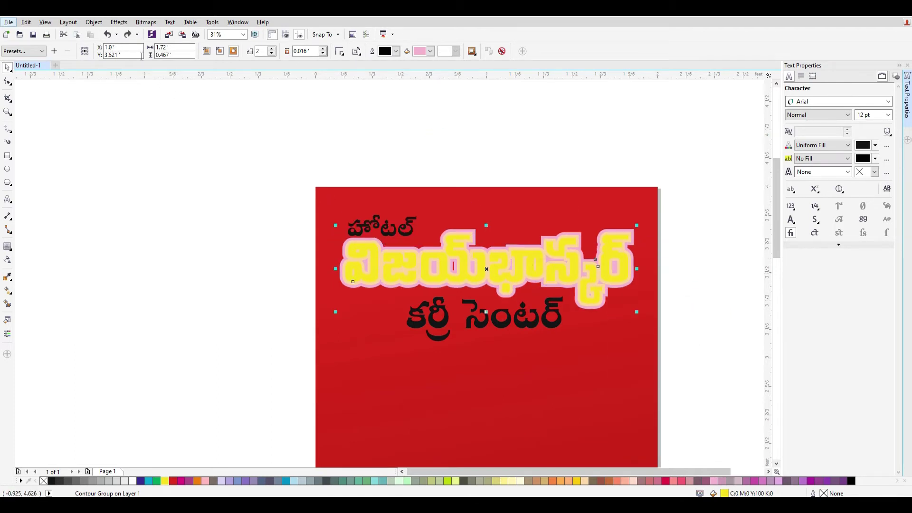
pyautogui.click(90, 22)
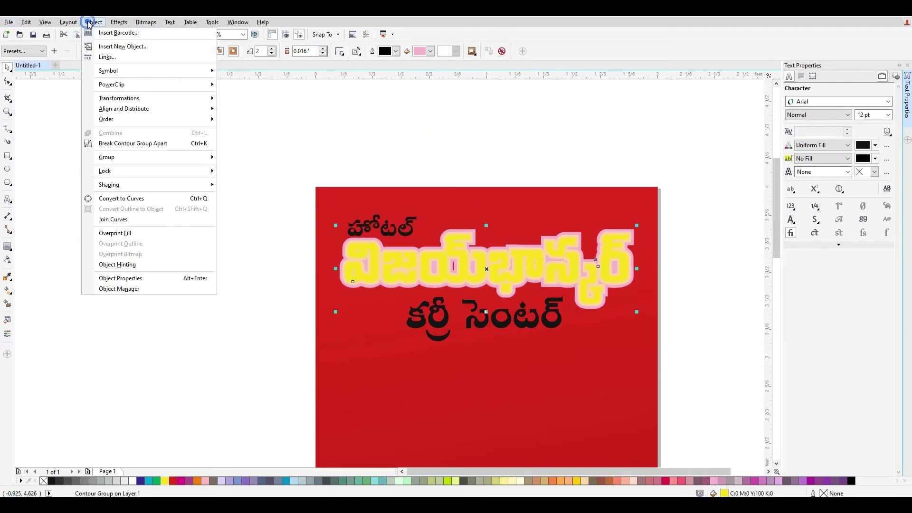
pyautogui.click(151, 149)
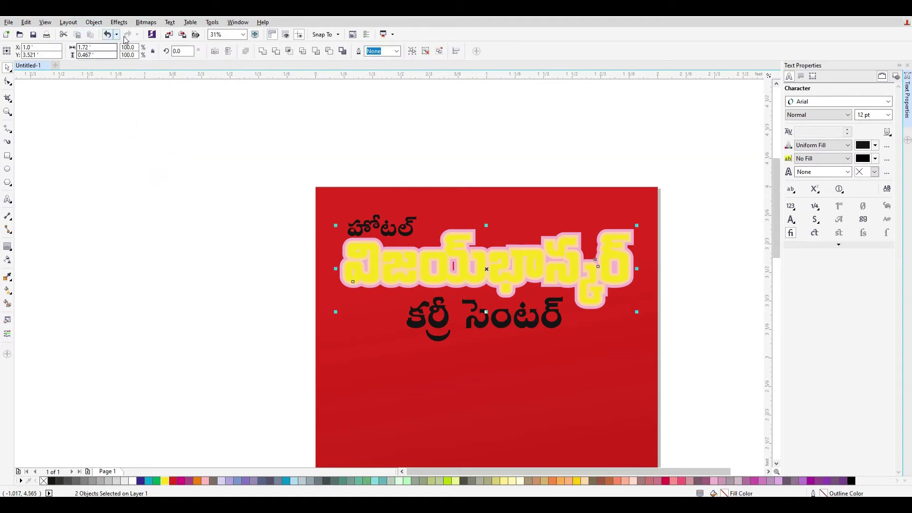
# Step: Try moving the pieces of the broken-apart "విజయ్‌భాస్కర్" title and undo each move
pyautogui.click(587, 141)
pyautogui.scroll(1, 561, 296)
pyautogui.moveTo(579, 235); pyautogui.dragTo(592, 290)
pyautogui.hotkey('ctrl', 'z')
pyautogui.moveTo(576, 229); pyautogui.dragTo(583, 259)
pyautogui.hotkey('ctrl', 'z')
# Step: Try breaking the title's contour curve apart and moving a piece of it, and undo both changes
pyautogui.click(93, 22)
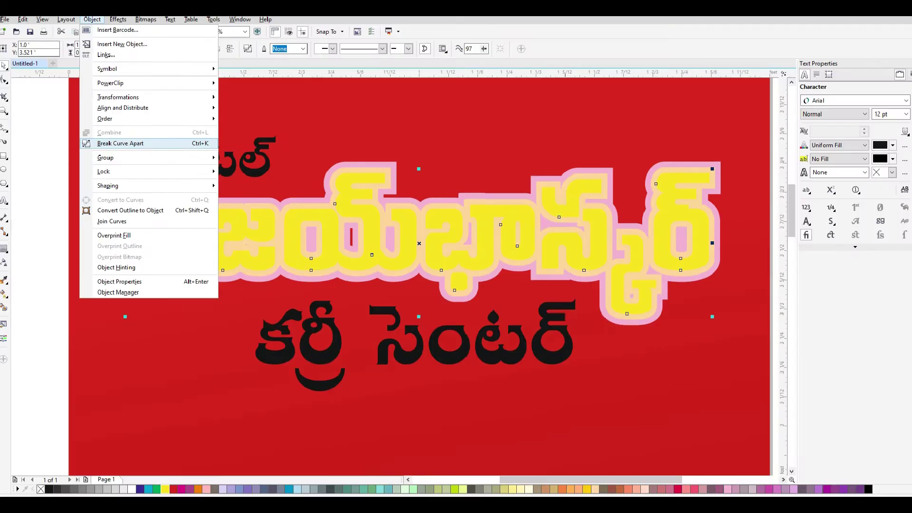
pyautogui.click(138, 143)
pyautogui.click(612, 316)
pyautogui.moveTo(611, 309); pyautogui.dragTo(677, 289)
pyautogui.hotkey('ctrl', 'z')
pyautogui.hotkey('ctrl', 'z')
# Step: Ungroup the two contour shapes behind the yellow "విజయ్‌భాస్కర్" lettering
pyautogui.rightClick(688, 255)
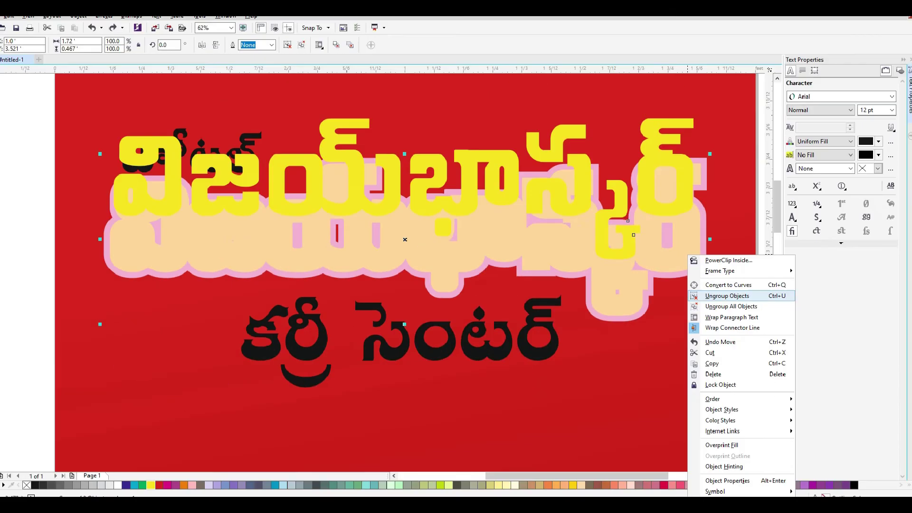
pyautogui.click(742, 296)
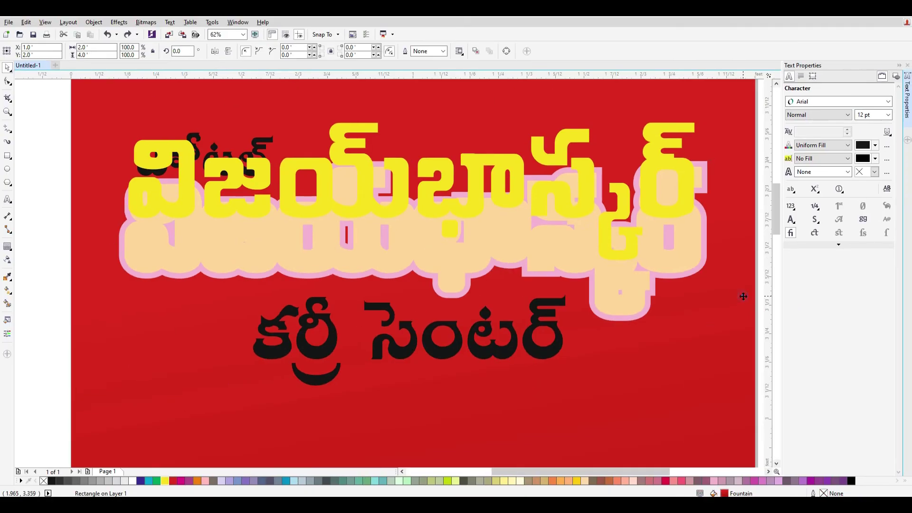
pyautogui.rightClick(606, 243)
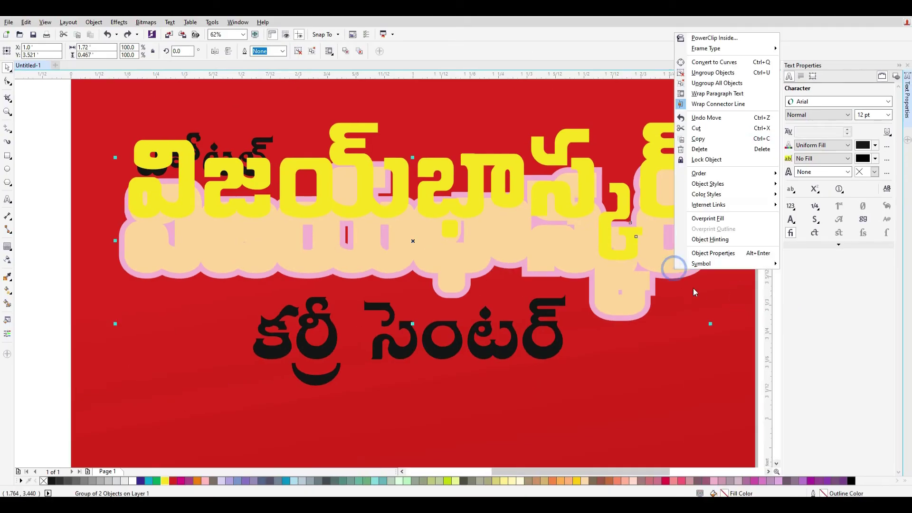
pyautogui.click(713, 72)
# Step: Fill the title's inner contour with black and its outer contour with white
pyautogui.click(680, 336)
pyautogui.click(677, 245)
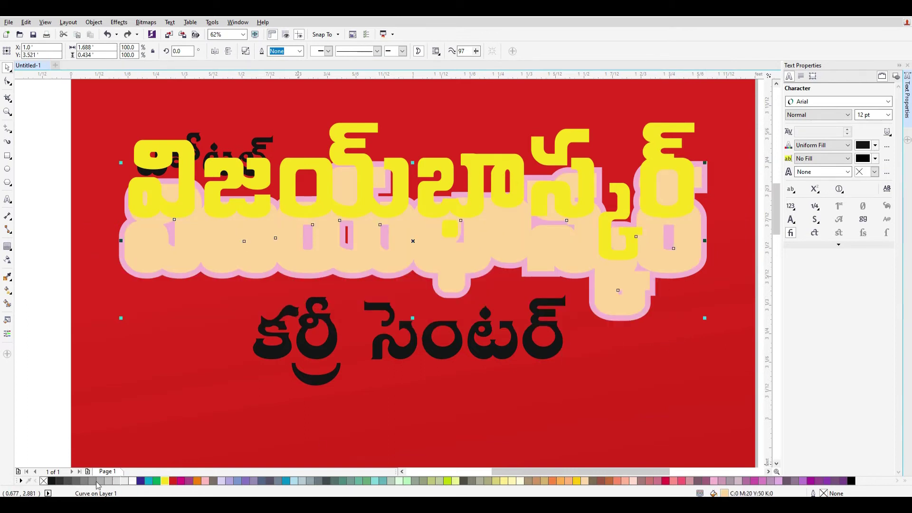
pyautogui.click(51, 481)
pyautogui.click(625, 369)
pyautogui.click(607, 317)
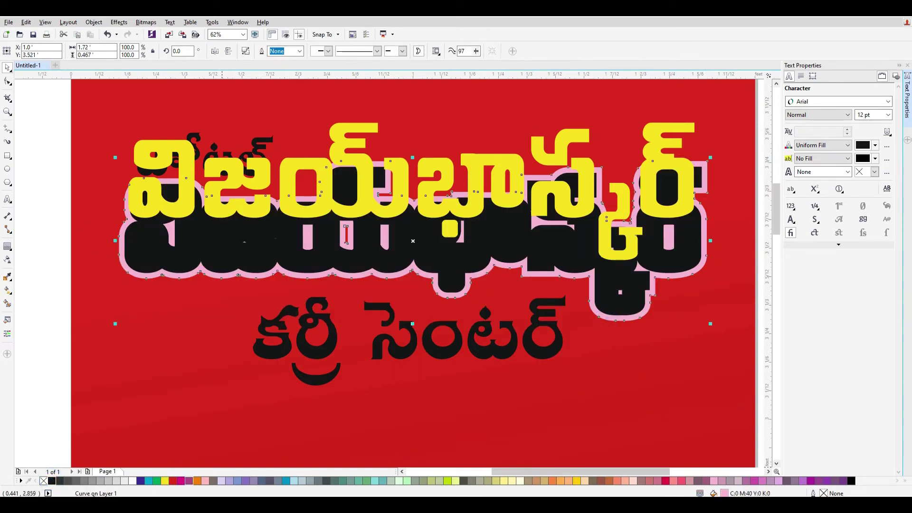
# Step: Place the yellow "విజయ్‌భాస్కర్" lettering back over its black and white contours and select all three pieces
pyautogui.moveTo(219, 202); pyautogui.dragTo(217, 239)
pyautogui.scroll(-2, 317, 257)
pyautogui.moveTo(511, 275); pyautogui.dragTo(255, 230)
pyautogui.scroll(2, 312, 249)
pyautogui.scroll(2, 312, 249)
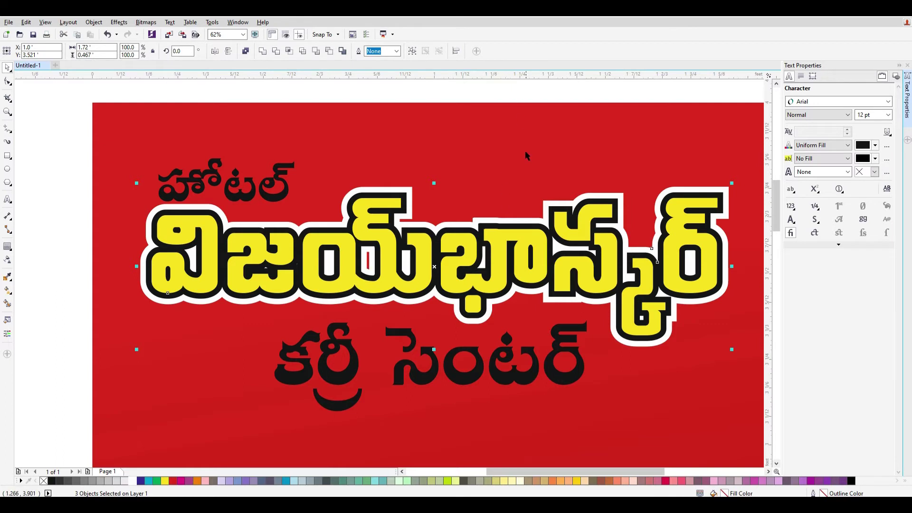
# Step: Shift "హోటల్" slightly up and left, and fill both it and "కర్రీ సెంటర్" with white
pyautogui.click(245, 189)
pyautogui.moveTo(246, 188); pyautogui.dragTo(240, 188)
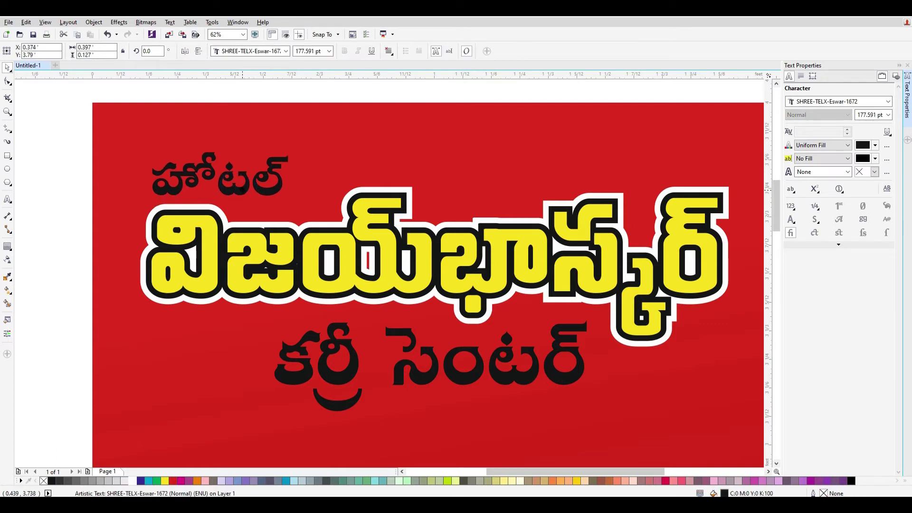
pyautogui.click(126, 481)
pyautogui.click(353, 368)
pyautogui.click(128, 481)
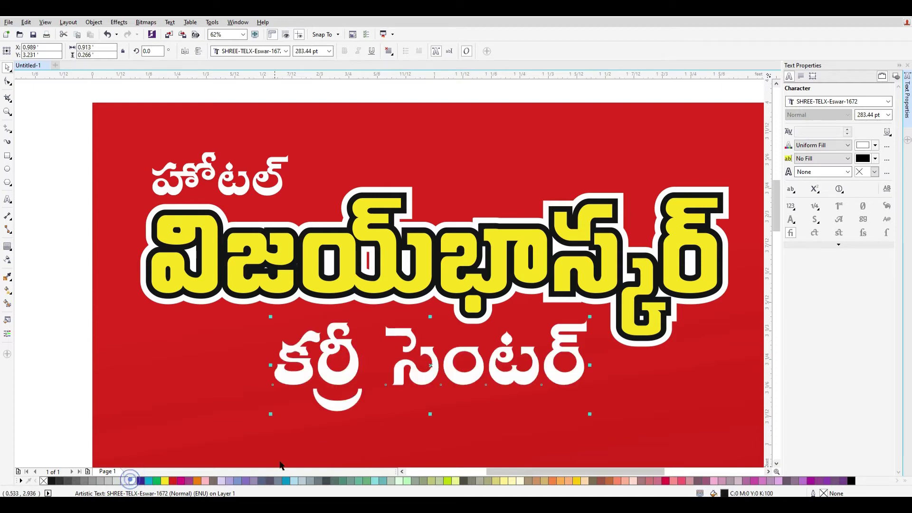
# Step: Give "కర్రీ సెంటర్" a 10 pt black outline placed behind the fill and scaled with the object
pyautogui.press('F12')
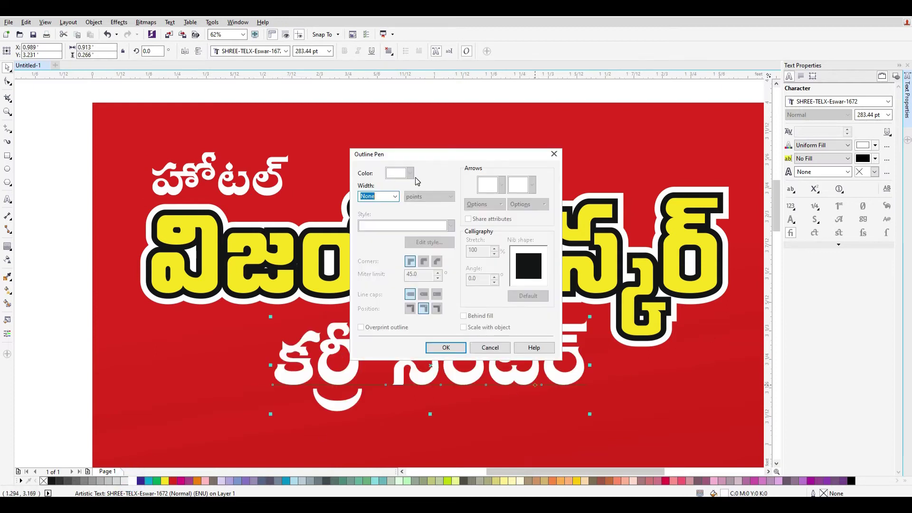
pyautogui.click(395, 196)
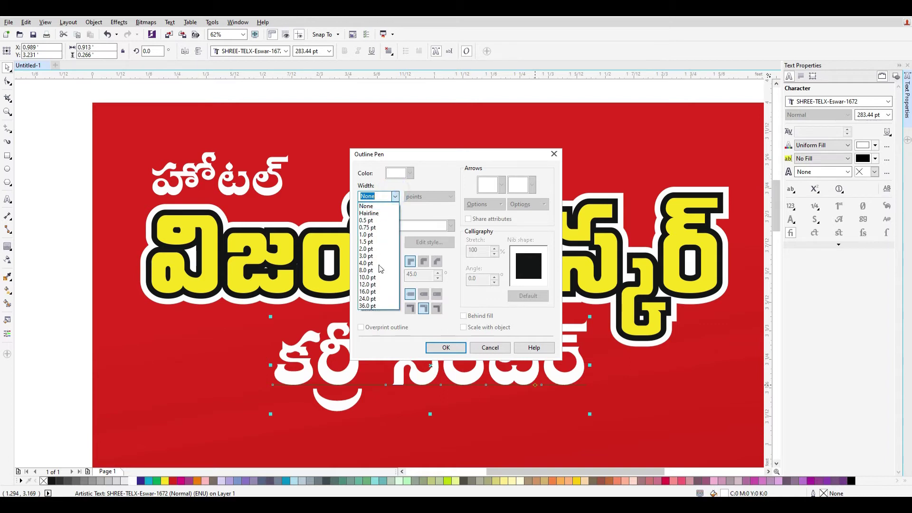
pyautogui.click(375, 277)
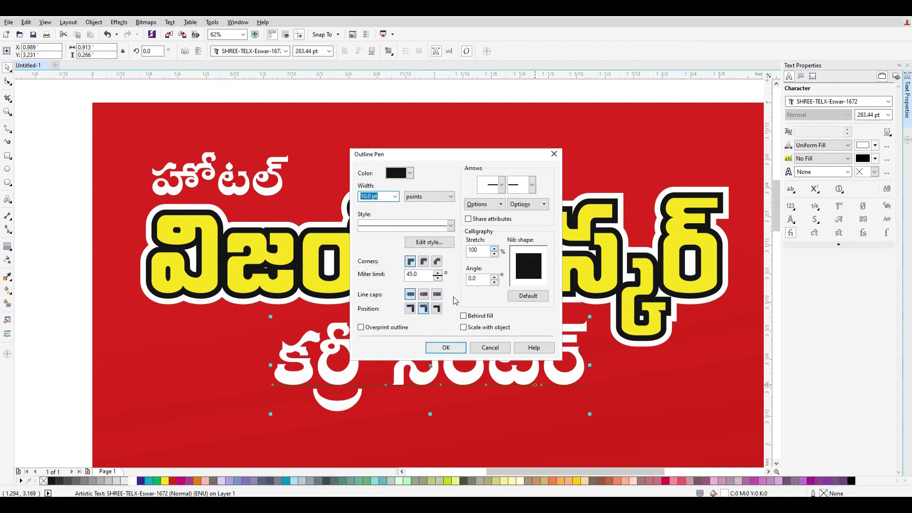
pyautogui.click(464, 315)
pyautogui.click(463, 327)
pyautogui.click(446, 347)
# Step: Centre the "కర్రీ సెంటర్" text horizontally on the red background
pyautogui.scroll(-5, 625, 386)
pyautogui.moveTo(654, 392); pyautogui.dragTo(452, 312)
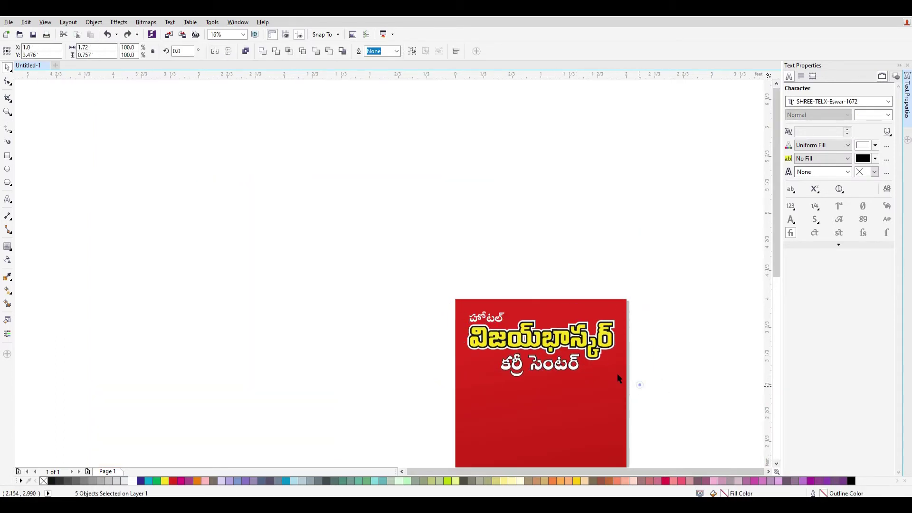
pyautogui.press('Escape')
pyautogui.scroll(3, 559, 380)
pyautogui.click(545, 375)
pyautogui.keyDown('shift'); pyautogui.click(578, 259); pyautogui.keyUp('shift')
pyautogui.press('c')
pyautogui.click(563, 183)
# Step: Group the "హోటల్", "విజయ్‌భాస్కర్" and "కర్రీ సెంటర్" lines together, keeping them in place on the background
pyautogui.click(414, 266)
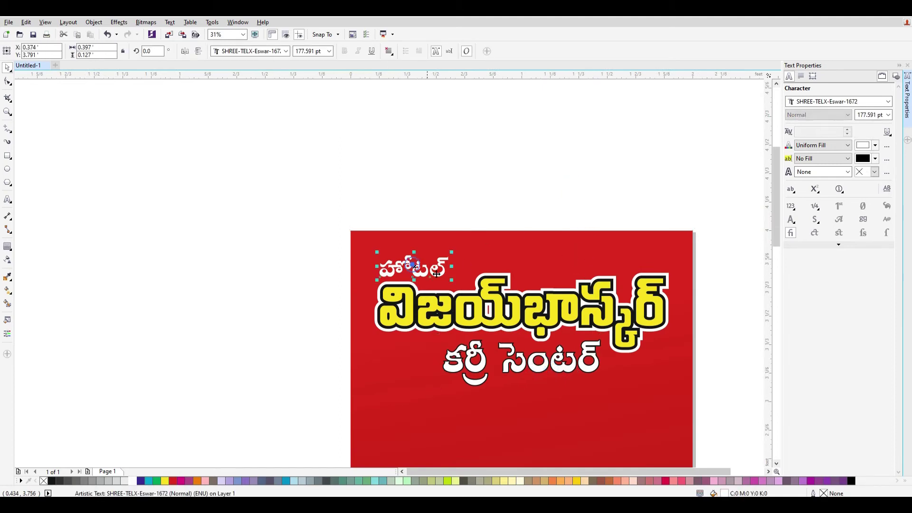
pyautogui.click(529, 325)
pyautogui.moveTo(718, 354); pyautogui.dragTo(351, 265)
pyautogui.keyDown('shift'); pyautogui.click(527, 261); pyautogui.keyUp('shift')
pyautogui.click(563, 189)
pyautogui.moveTo(363, 198); pyautogui.dragTo(674, 429)
pyautogui.hotkey('ctrl', 'g')
pyautogui.moveTo(575, 311); pyautogui.dragTo(599, 213)
pyautogui.hotkey('ctrl', 'z')
pyautogui.keyDown('shift'); pyautogui.click(651, 256); pyautogui.keyUp('shift')
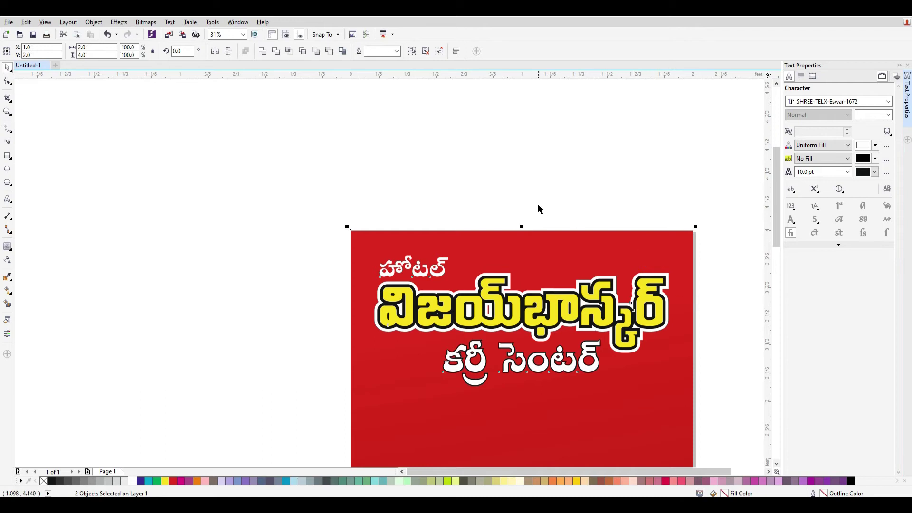
pyautogui.click(517, 185)
pyautogui.scroll(-1, 629, 373)
pyautogui.scroll(1, 695, 434)
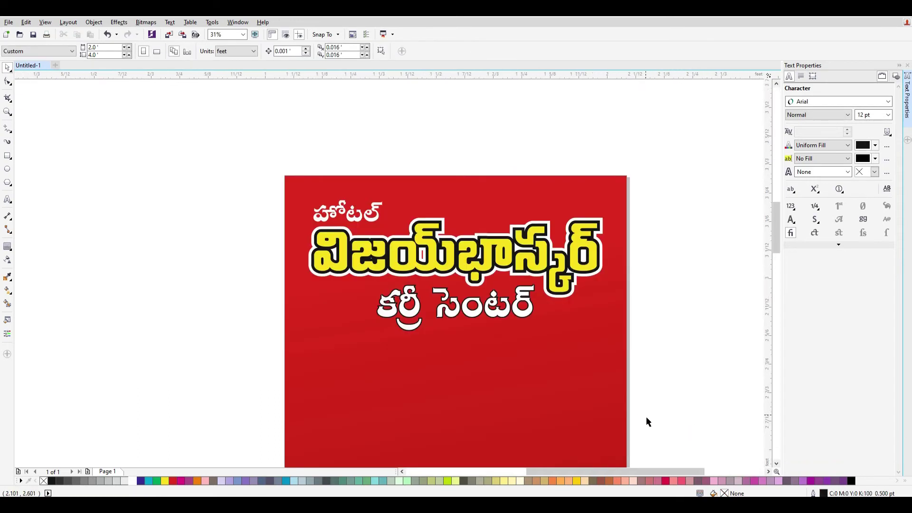
pyautogui.scroll(1, 631, 413)
pyautogui.scroll(-1, 434, 358)
pyautogui.scroll(1, 384, 366)
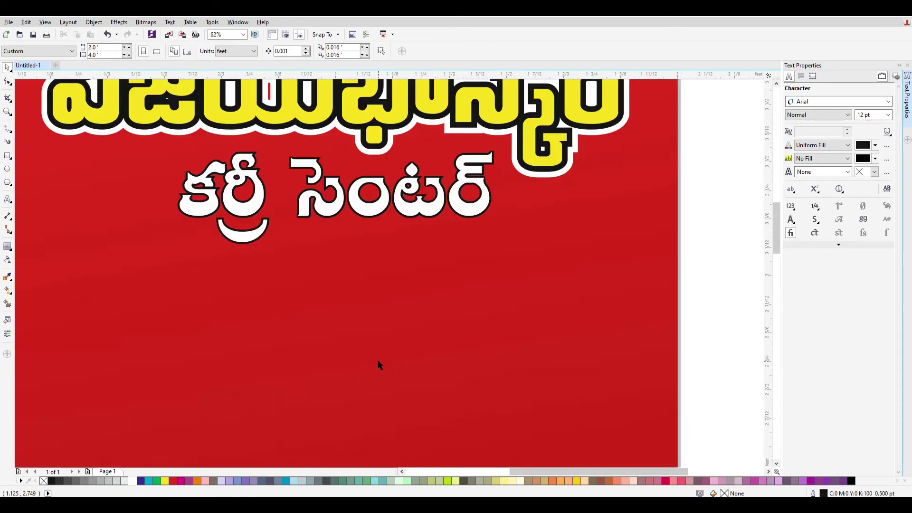
pyautogui.scroll(-1, 395, 371)
pyautogui.scroll(1, 382, 370)
pyautogui.scroll(-1, 380, 371)
pyautogui.scroll(1, 367, 368)
pyautogui.scroll(-1, 373, 372)
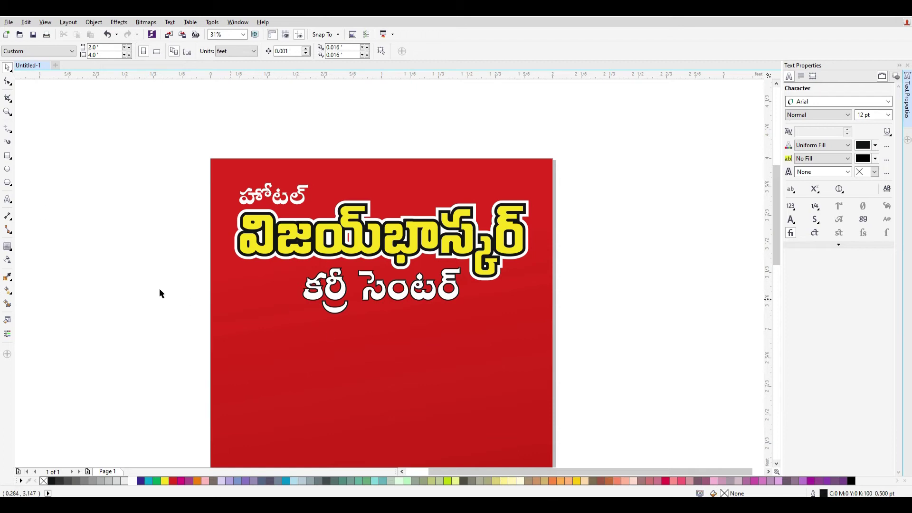
# Step: Draw a rectangle about 1.667 by 0.325 ft below "కర్రీ సెంటర్", filled with cyan and without an outline
pyautogui.click(8, 156)
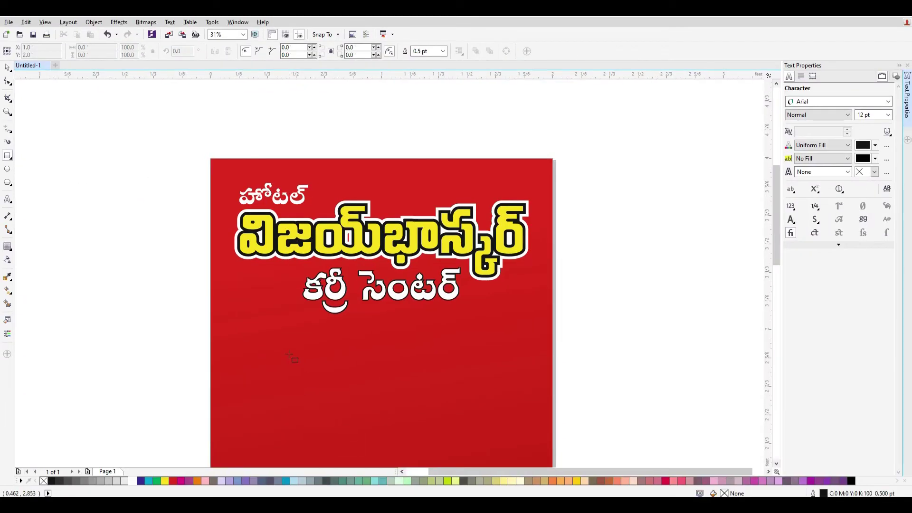
pyautogui.moveTo(247, 315); pyautogui.dragTo(532, 370)
pyautogui.click(7, 69)
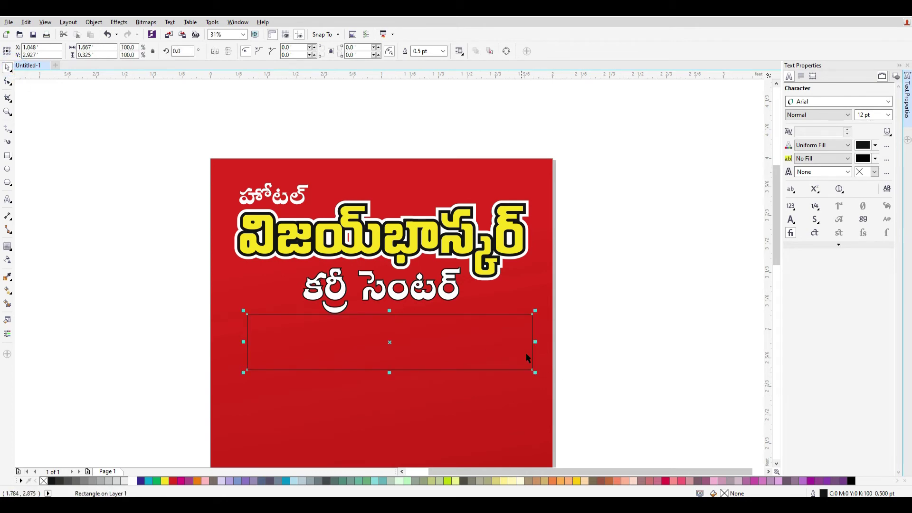
pyautogui.click(148, 481)
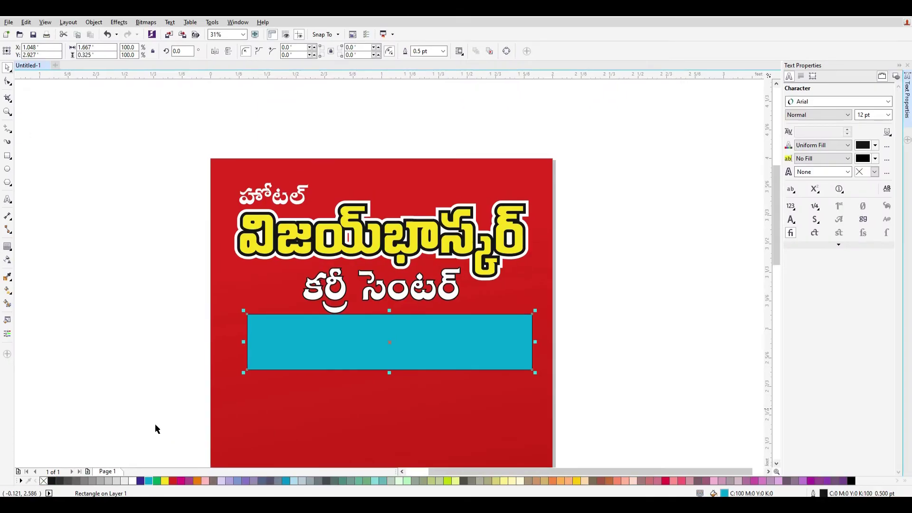
pyautogui.rightClick(42, 481)
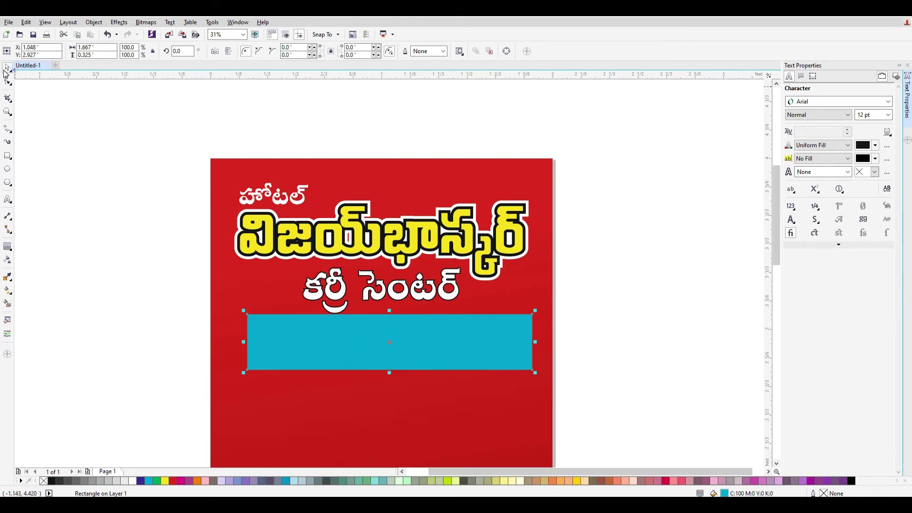
# Step: Move the cyan rectangle straight down to a Y position of about 2.835 ft, leaving a gap below the title text
pyautogui.press('F6')
pyautogui.scroll(2, 380, 347)
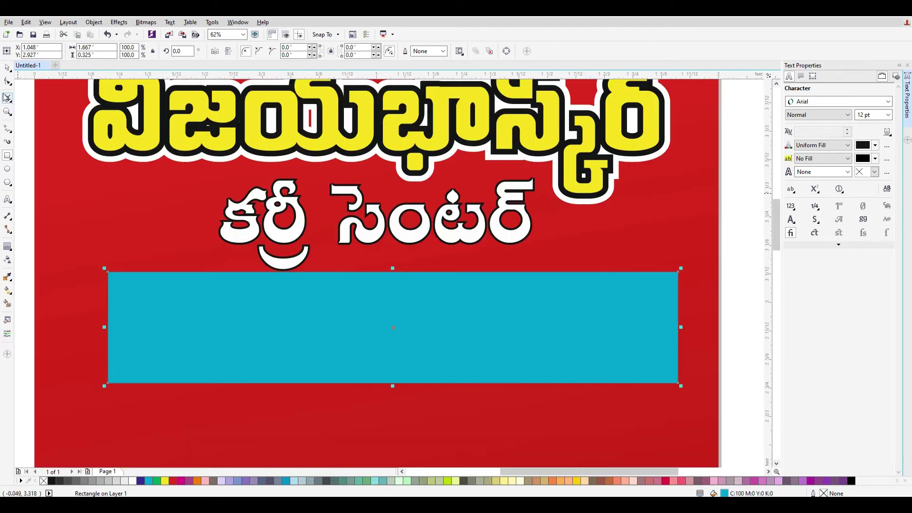
pyautogui.click(10, 67)
pyautogui.moveTo(449, 282); pyautogui.dragTo(453, 343)
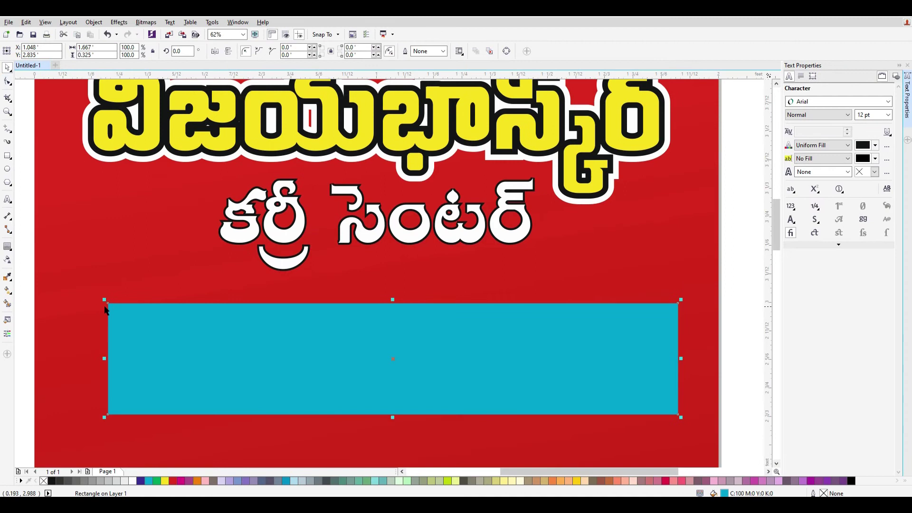
# Step: Try rounding the cyan rectangle's corners to a radius of about 0.163 ft with the Shape tool, and restore square corners
pyautogui.click(8, 82)
pyautogui.moveTo(109, 302)
pyautogui.mouseDown()
pyautogui.moveTo(180, 310)
pyautogui.moveTo(125, 308)
pyautogui.mouseUp()
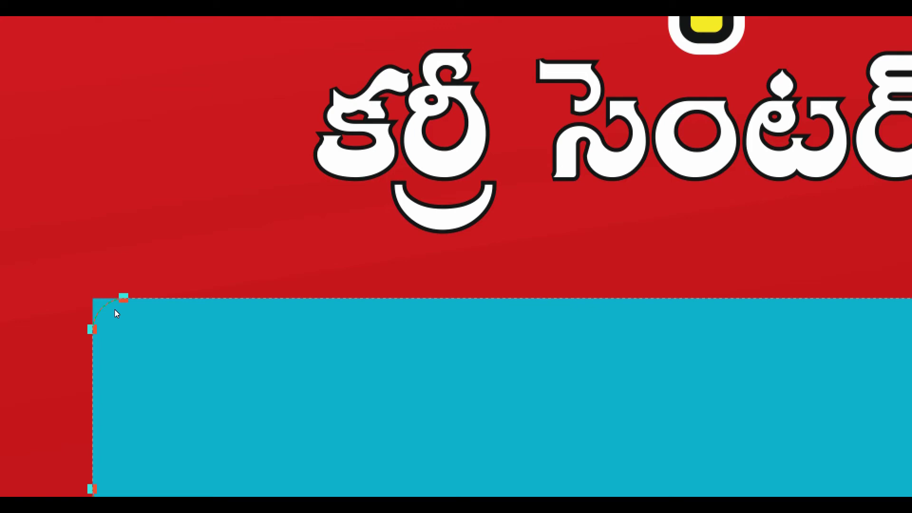
pyautogui.moveTo(116, 309); pyautogui.dragTo(169, 315)
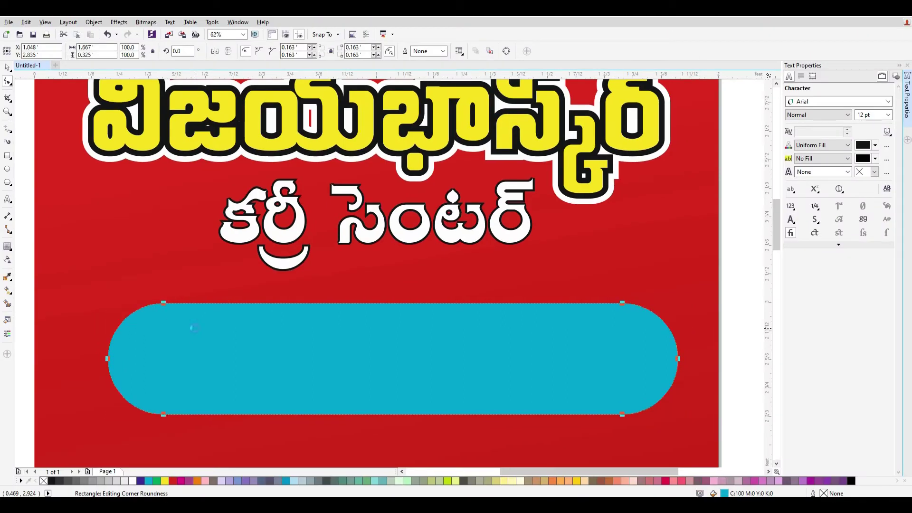
pyautogui.moveTo(164, 304); pyautogui.dragTo(62, 319)
pyautogui.moveTo(122, 302); pyautogui.dragTo(50, 308)
pyautogui.hotkey('ctrl', 'z')
pyautogui.moveTo(122, 301); pyautogui.dragTo(76, 305)
# Step: Try moving the cyan rectangle upward and undo the moves
pyautogui.click(7, 67)
pyautogui.moveTo(359, 360); pyautogui.dragTo(343, 321)
pyautogui.hotkey('ctrl', 'z')
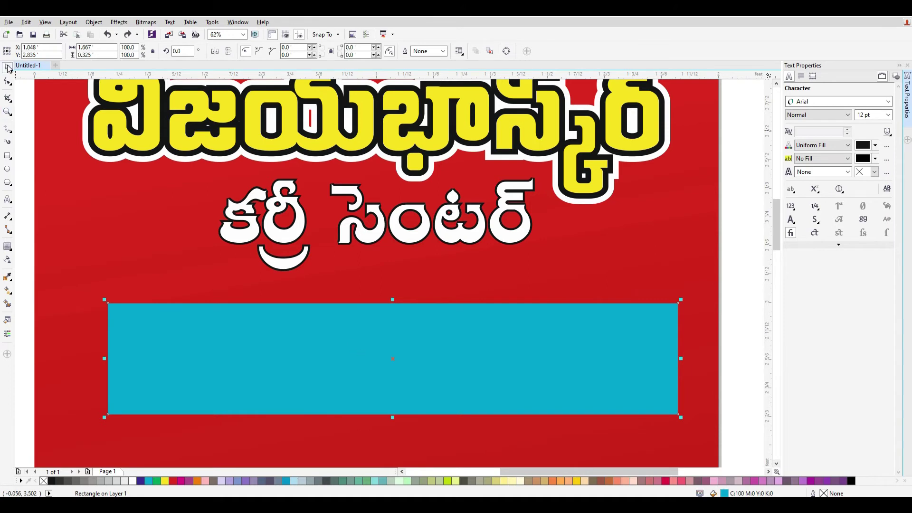
pyautogui.moveTo(412, 356); pyautogui.dragTo(409, 309)
pyautogui.hotkey('ctrl', 'z')
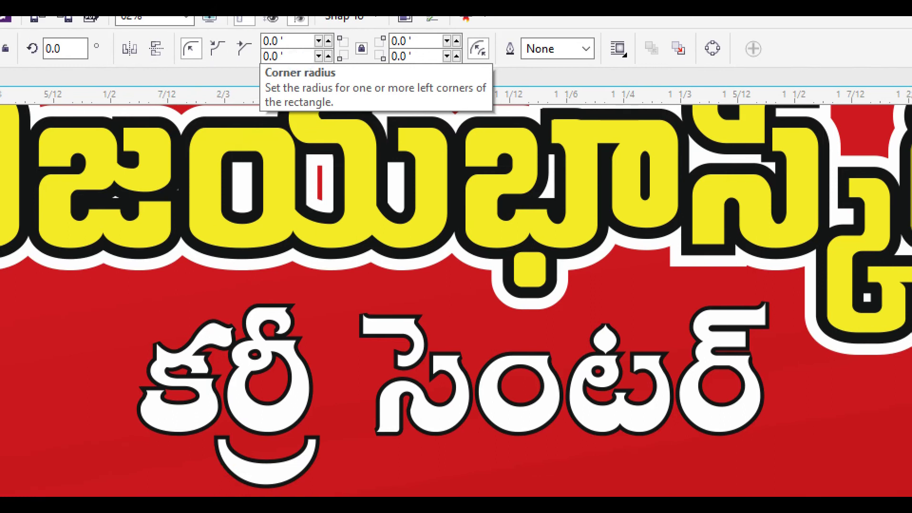
pyautogui.click(267, 42)
pyautogui.moveTo(244, 23)
pyautogui.mouseDown()
pyautogui.moveTo(331, 85)
pyautogui.moveTo(533, 88)
pyautogui.moveTo(498, 83)
pyautogui.mouseUp()
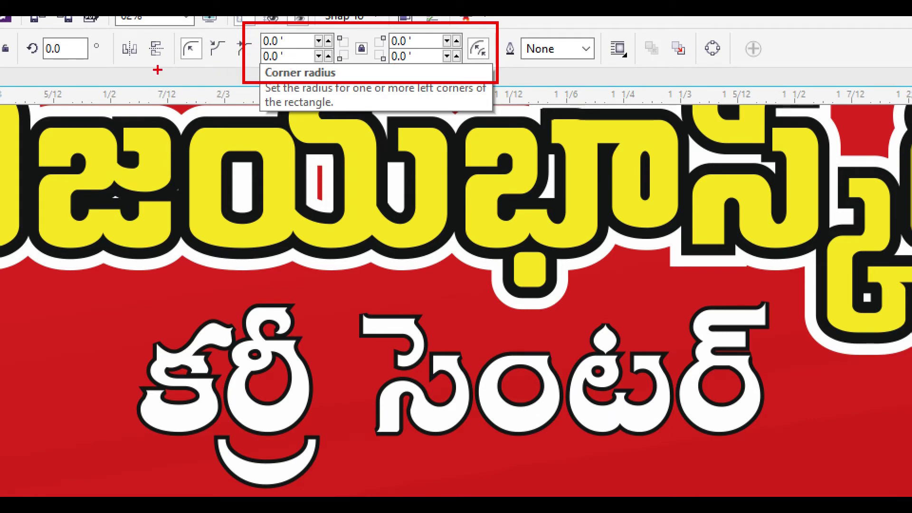
pyautogui.moveTo(170, 36)
pyautogui.mouseDown()
pyautogui.moveTo(187, 64)
pyautogui.moveTo(210, 52)
pyautogui.moveTo(168, 30)
pyautogui.mouseUp()
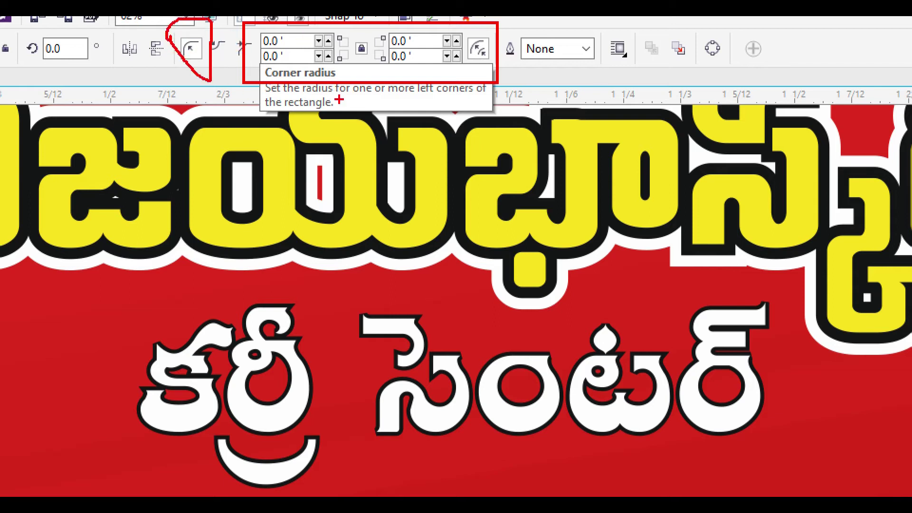
pyautogui.press('Escape')
pyautogui.moveTo(298, 47); pyautogui.dragTo(242, 57)
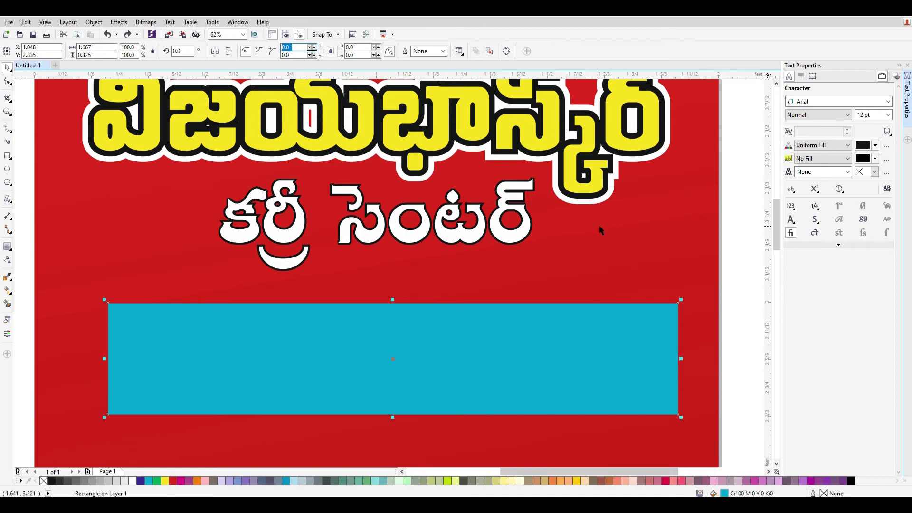
# Step: Change the document's drawing units to millimeters with nothing selected
pyautogui.click(730, 250)
pyautogui.click(253, 51)
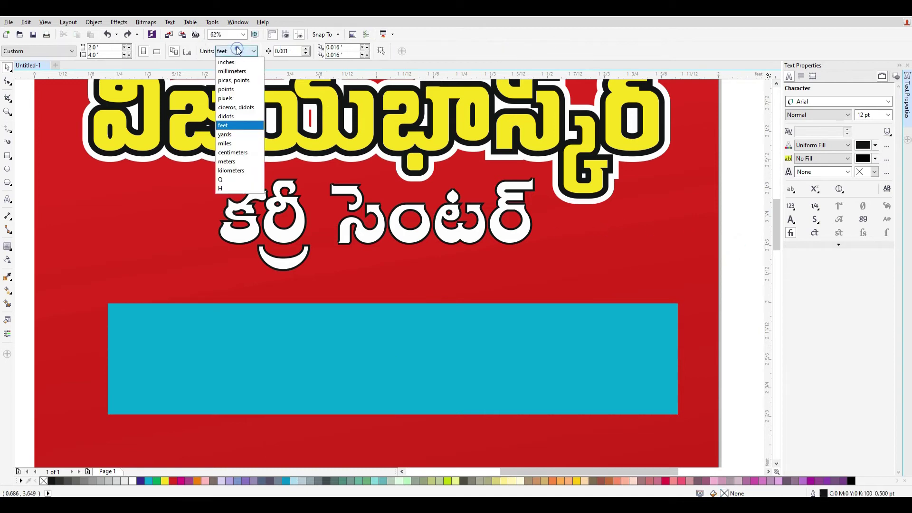
pyautogui.click(249, 72)
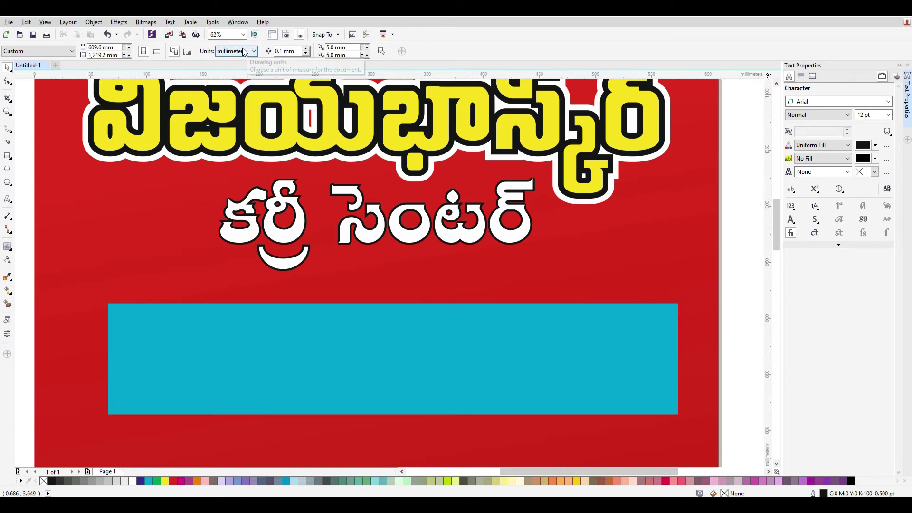
# Step: Try rounding all corners of the cyan rectangle to a 20 mm radius, and undo the change
pyautogui.click(318, 329)
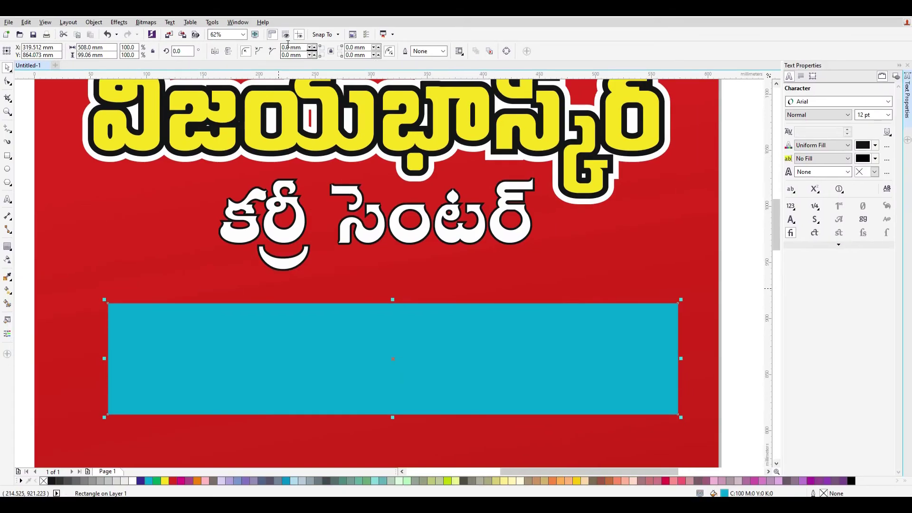
pyautogui.click(288, 47)
pyautogui.write('50')
pyautogui.press('Tab')
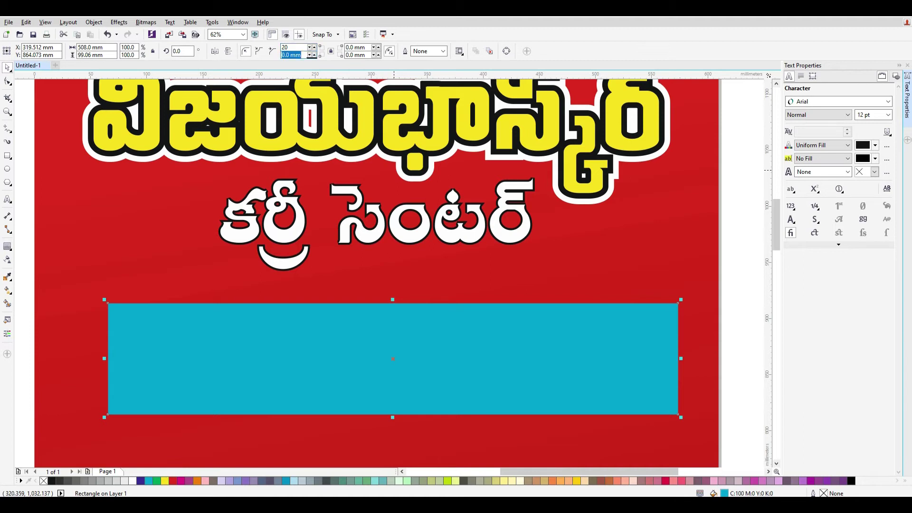
pyautogui.press('Return')
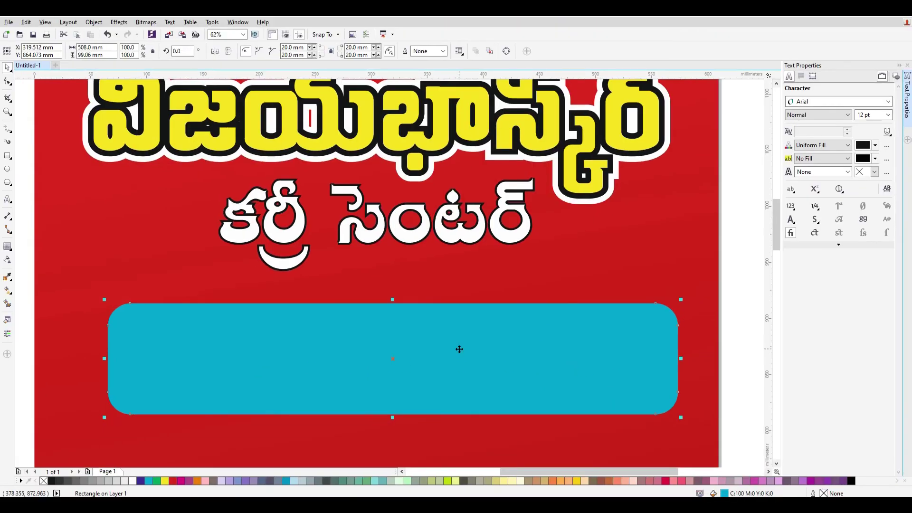
pyautogui.moveTo(329, 329); pyautogui.dragTo(334, 290)
pyautogui.hotkey('ctrl', 'z')
pyautogui.hotkey('ctrl', 'z')
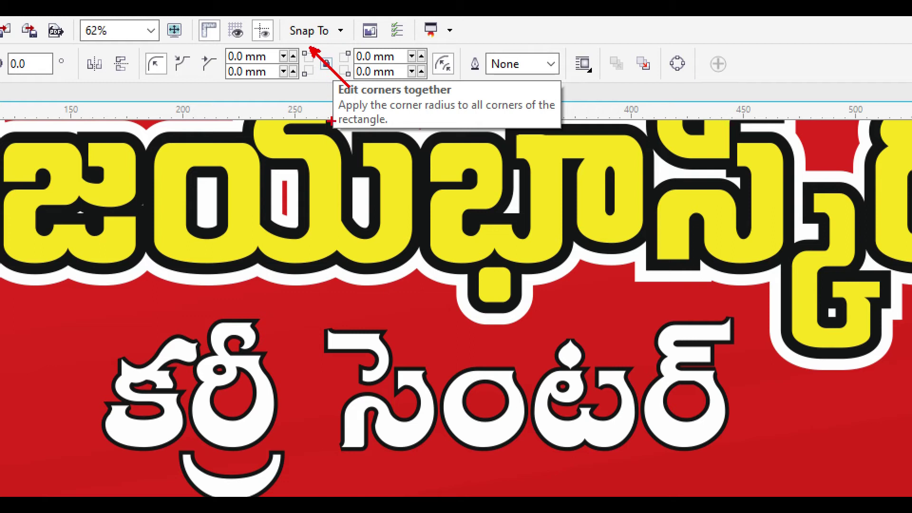
pyautogui.moveTo(328, 75); pyautogui.dragTo(339, 123)
pyautogui.hotkey('ctrl', 'z')
pyautogui.hotkey('ctrl', 'z')
pyautogui.moveTo(329, 78); pyautogui.dragTo(341, 151)
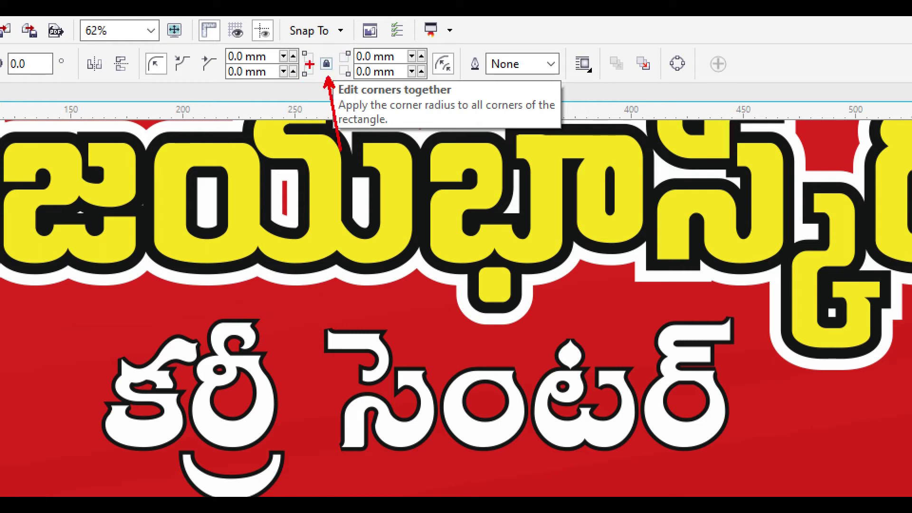
pyautogui.press('Escape')
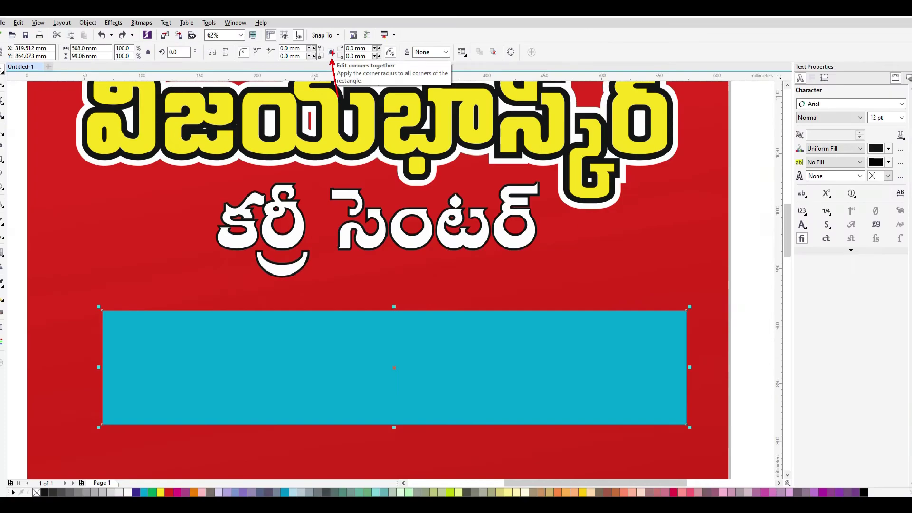
# Step: Unlink the cyan rectangle's corners, try a 50 mm radius on its upper-left corner alone, and undo the rounding
pyautogui.click(332, 50)
pyautogui.moveTo(302, 48); pyautogui.dragTo(242, 45)
pyautogui.write('50')
pyautogui.press('Tab')
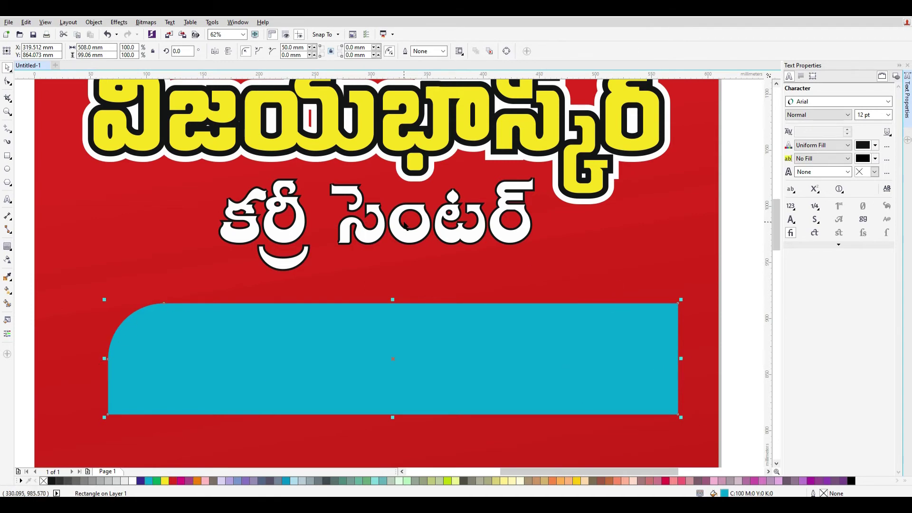
pyautogui.hotkey('ctrl', 'z')
# Step: Try a 20 mm radius on only the upper-left corner of the cyan rectangle, and undo it
pyautogui.click(332, 51)
pyautogui.click(308, 48)
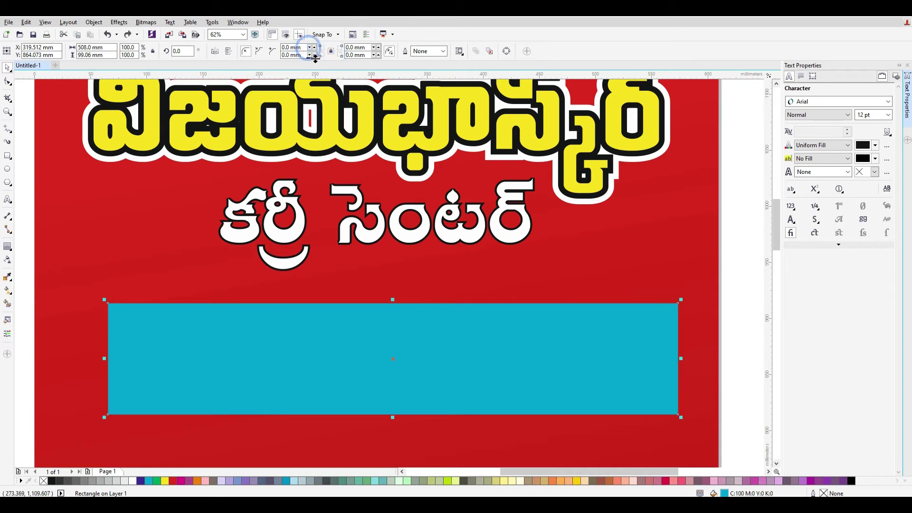
pyautogui.moveTo(305, 48); pyautogui.dragTo(250, 49)
pyautogui.write('20')
pyautogui.press('Return')
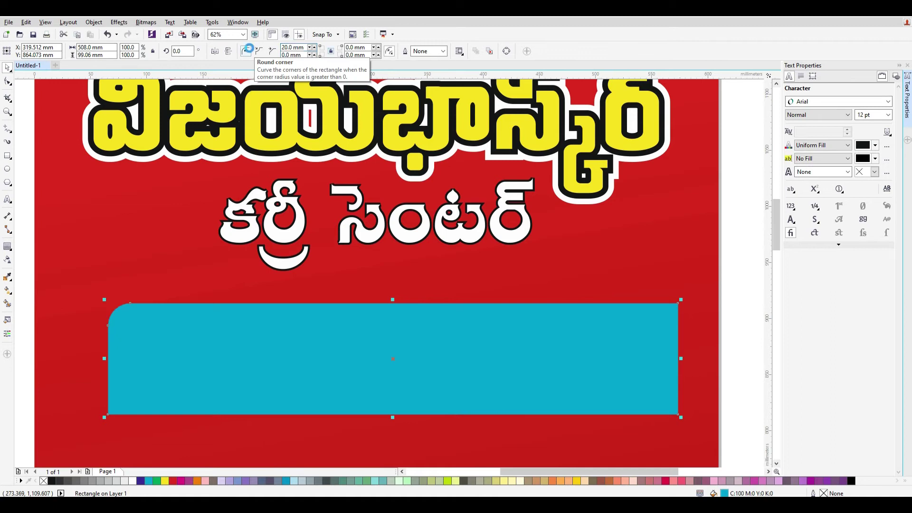
pyautogui.hotkey('ctrl', 'z')
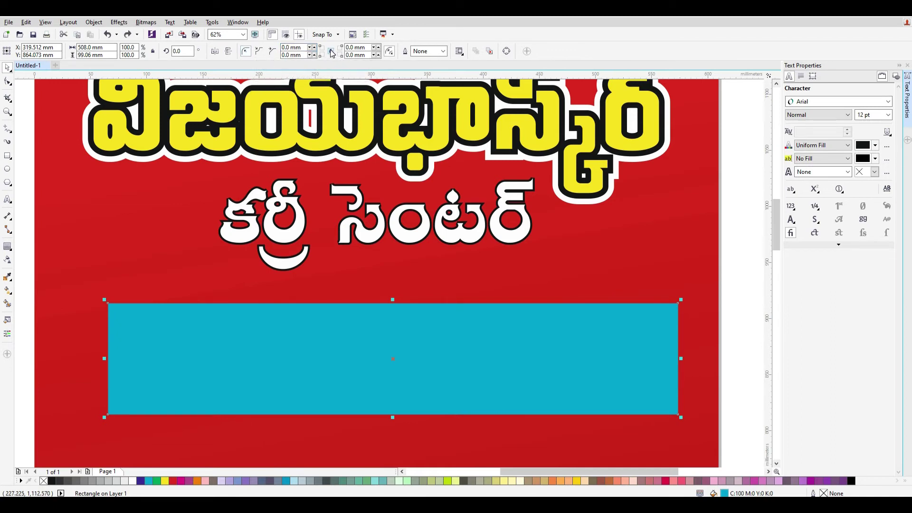
# Step: Link the cyan rectangle's corners so they are edited together and round all four to a 20 mm radius
pyautogui.click(332, 52)
pyautogui.click(295, 48)
pyautogui.write('20')
pyautogui.press('Return')
pyautogui.scroll(-2, 590, 384)
pyautogui.scroll(2, 583, 411)
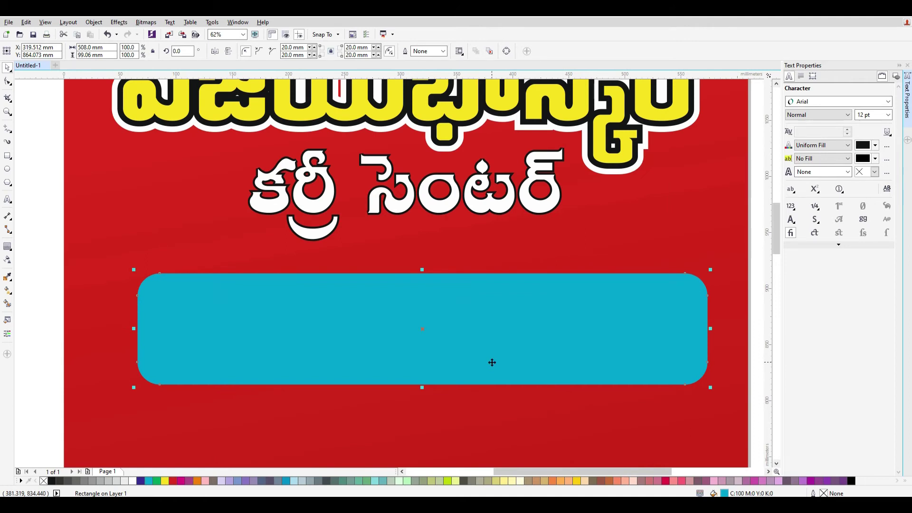
# Step: Apply a linear fountain fill to the rounded panel, slanting from its upper-left edge to its lower-right edge
pyautogui.press('F10')
pyautogui.press('g')
pyautogui.moveTo(123, 321); pyautogui.dragTo(720, 314)
pyautogui.moveTo(229, 269); pyautogui.dragTo(622, 383)
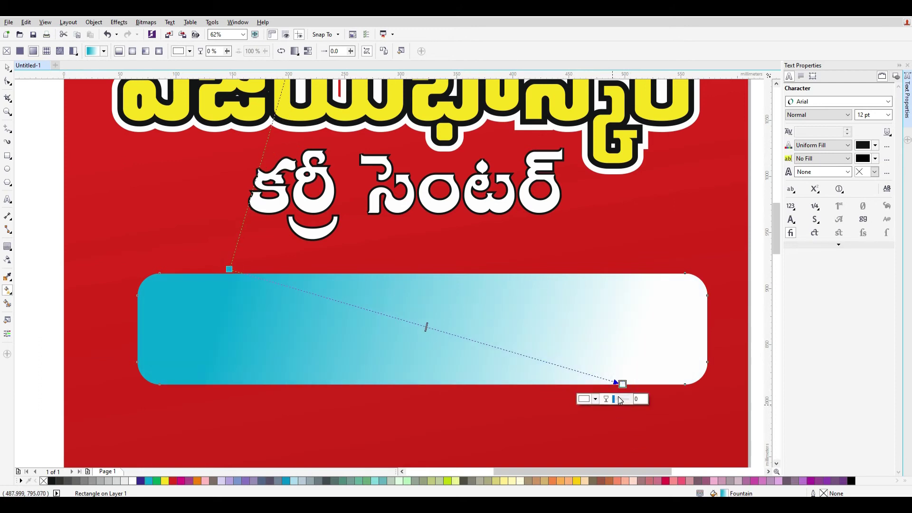
# Step: Set the end colour of the panel's fountain fill to CMYK 100, 100, 0, 0
pyautogui.click(595, 399)
pyautogui.moveTo(631, 329); pyautogui.dragTo(693, 343)
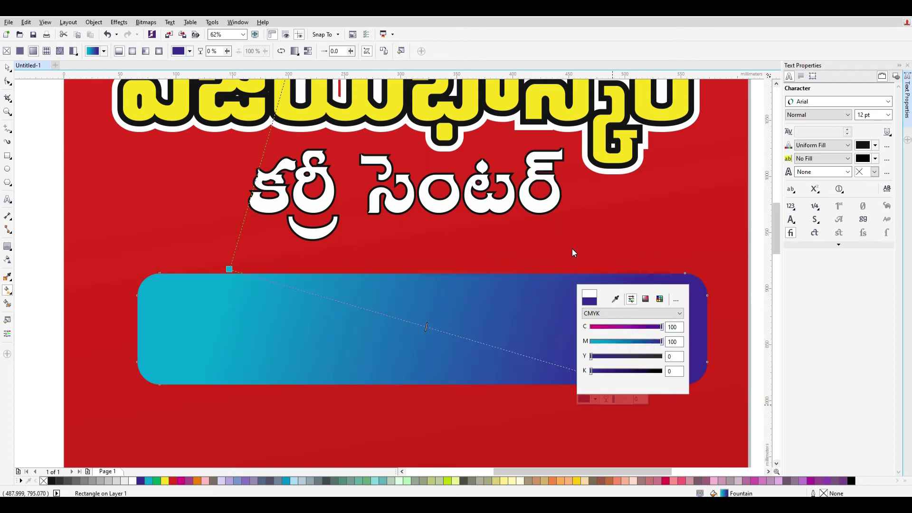
pyautogui.click(10, 69)
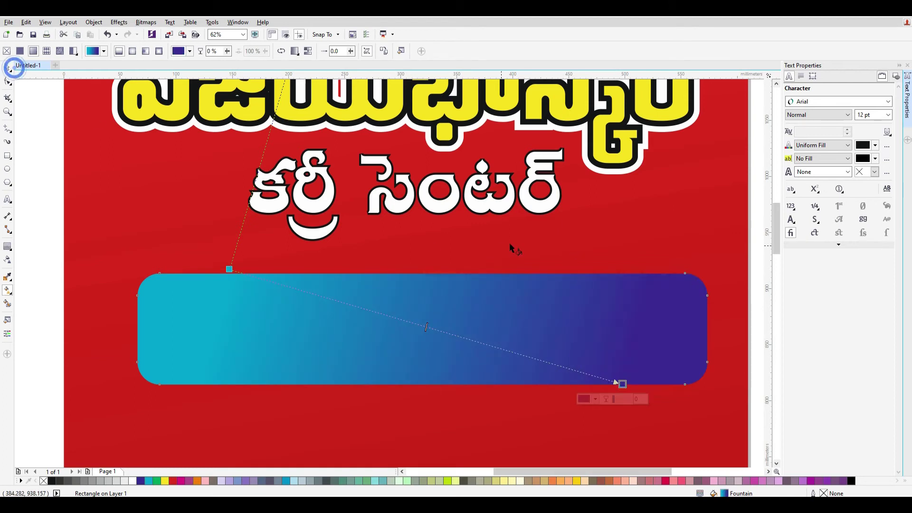
pyautogui.click(509, 244)
# Step: Try moving the cyan-to-blue gradient panel, and undo the moves
pyautogui.scroll(-1, 549, 349)
pyautogui.click(659, 362)
pyautogui.moveTo(554, 335); pyautogui.dragTo(550, 326)
pyautogui.hotkey('ctrl', 'z')
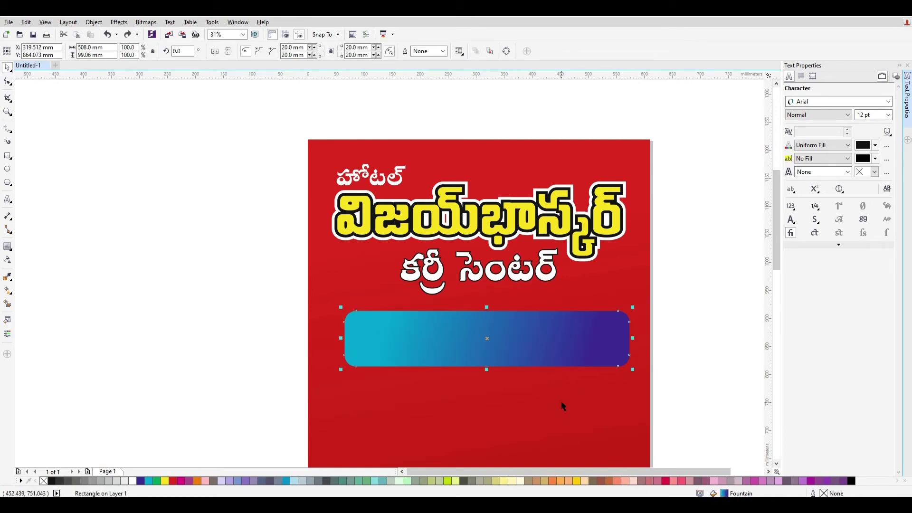
pyautogui.scroll(1, 562, 401)
pyautogui.moveTo(508, 283); pyautogui.dragTo(472, 292)
pyautogui.hotkey('ctrl', 'z')
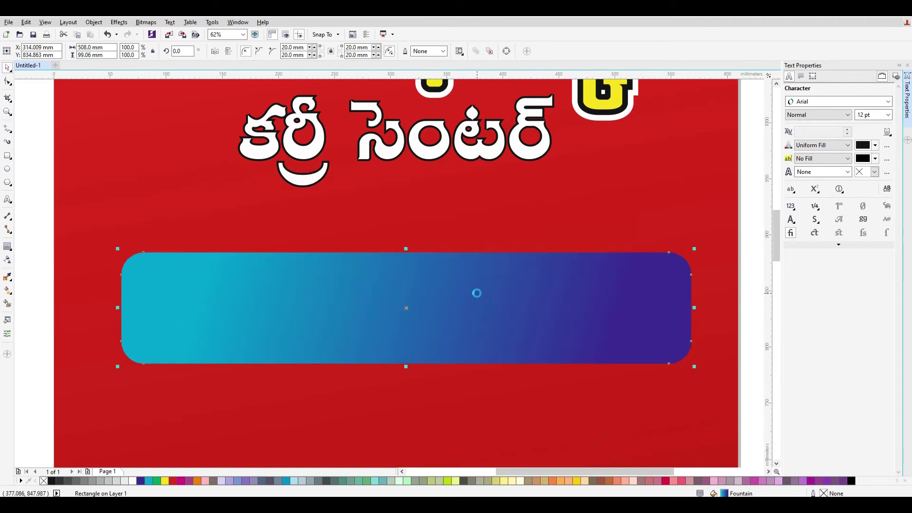
pyautogui.hotkey('ctrl', 'z')
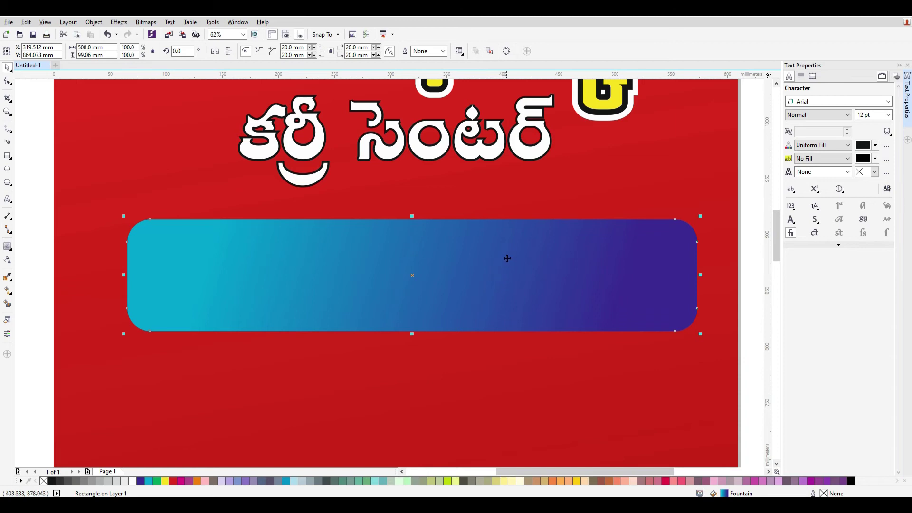
# Step: Place a duplicate of the gradient panel just below the original, centred at about X 324.6 mm, Y 750.6 mm
pyautogui.moveTo(572, 264); pyautogui.dragTo(554, 382)
pyautogui.rightClick(575, 325)
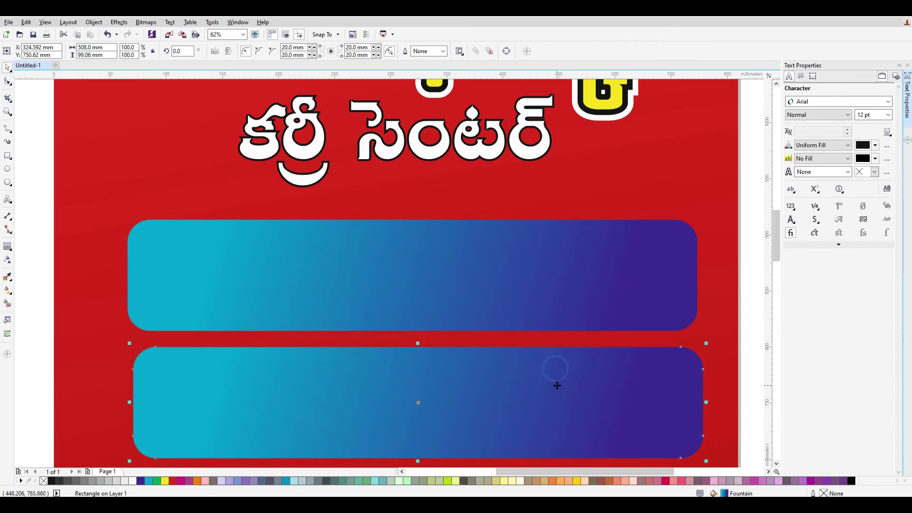
pyautogui.scroll(-1, 556, 384)
pyautogui.scroll(2, 510, 408)
pyautogui.scroll(-1, 511, 416)
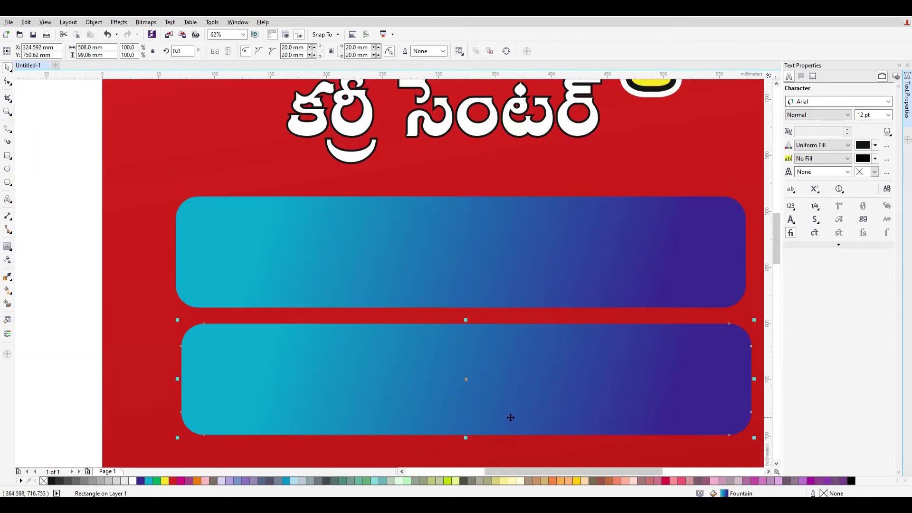
# Step: Shorten the lower panel's fountain fill to a narrow span at its left end and set its start colour to CMYK 100, 0, 0, 100
pyautogui.press('g')
pyautogui.moveTo(169, 365); pyautogui.dragTo(251, 373)
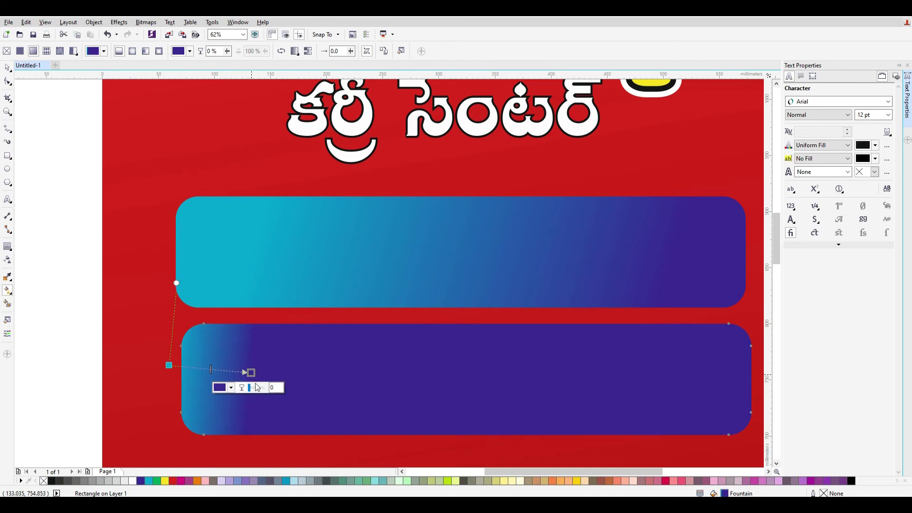
pyautogui.click(167, 365)
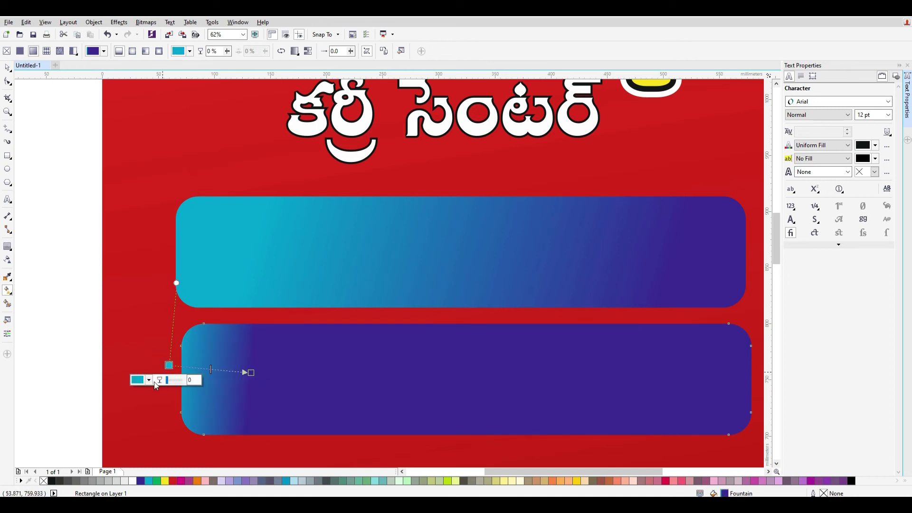
pyautogui.click(149, 380)
pyautogui.moveTo(166, 472); pyautogui.dragTo(216, 472)
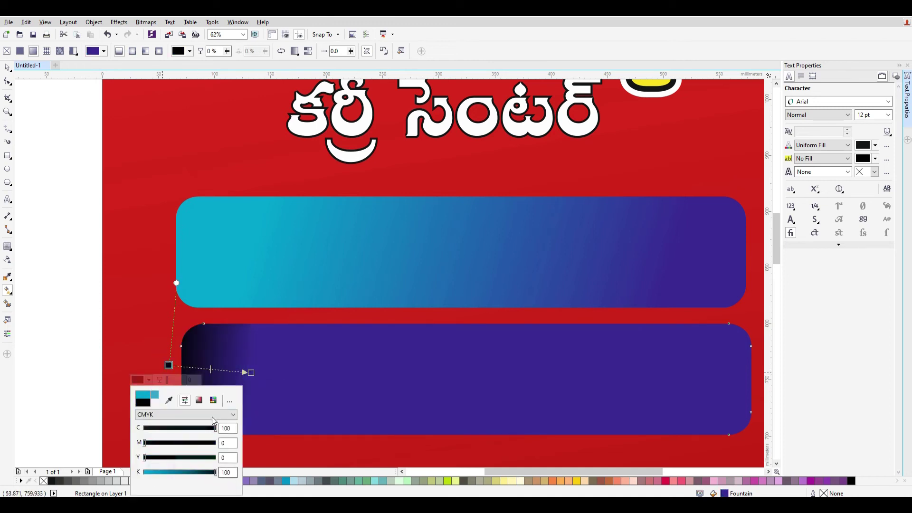
# Step: Set the end colour of the lower panel's fountain fill to light grey, CMYK 6, 0, 0, 20
pyautogui.click(251, 373)
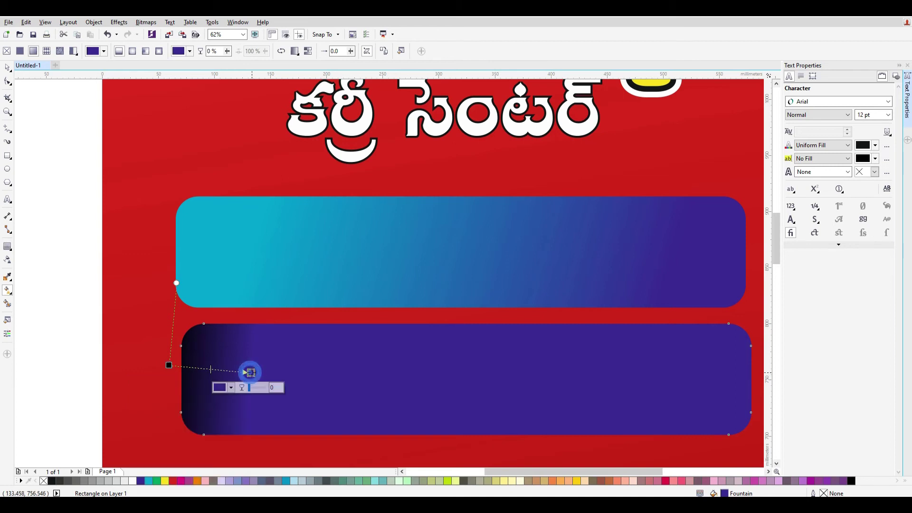
pyautogui.click(229, 388)
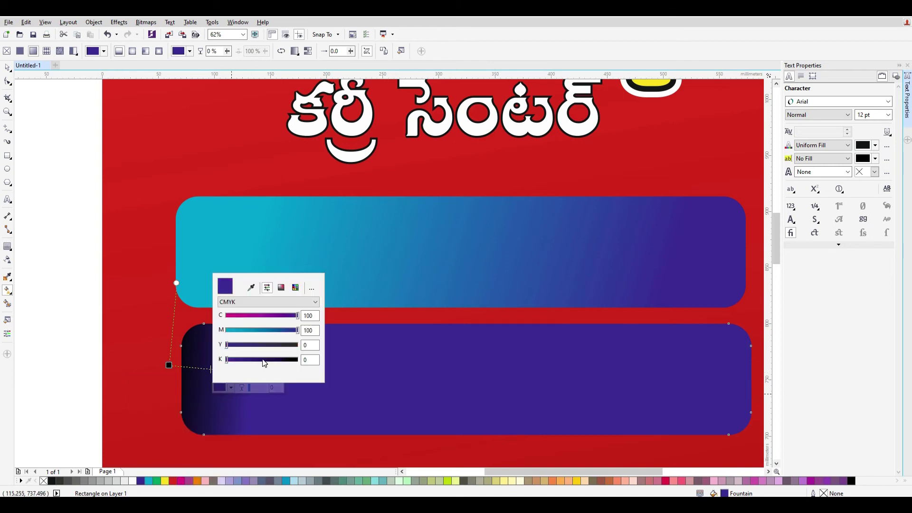
pyautogui.moveTo(298, 329); pyautogui.dragTo(231, 317)
pyautogui.moveTo(246, 353)
pyautogui.mouseDown()
pyautogui.moveTo(218, 359)
pyautogui.moveTo(251, 366)
pyautogui.moveTo(241, 365)
pyautogui.mouseUp()
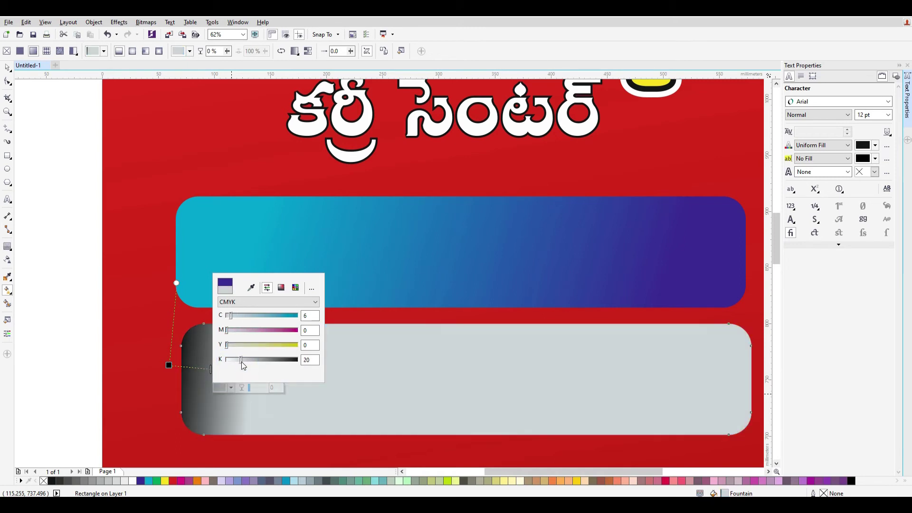
pyautogui.click(377, 289)
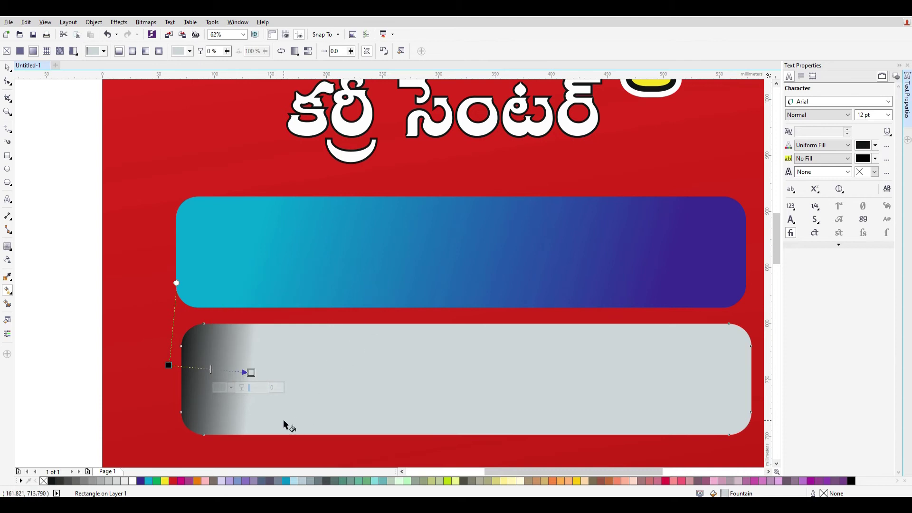
# Step: Stretch the grey fill across the lower panel, try adding intermediate colour nodes with the first one white, and undo the nodes
pyautogui.moveTo(169, 383); pyautogui.dragTo(747, 391)
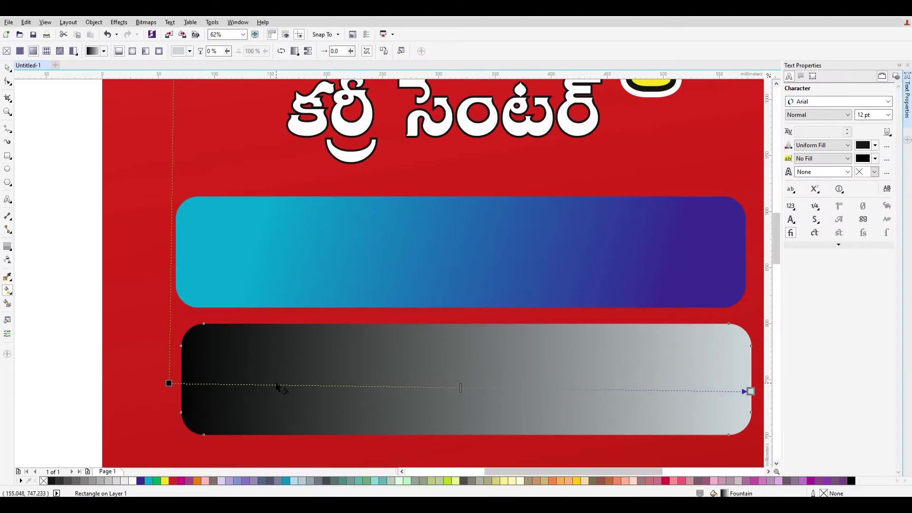
pyautogui.doubleClick(278, 386)
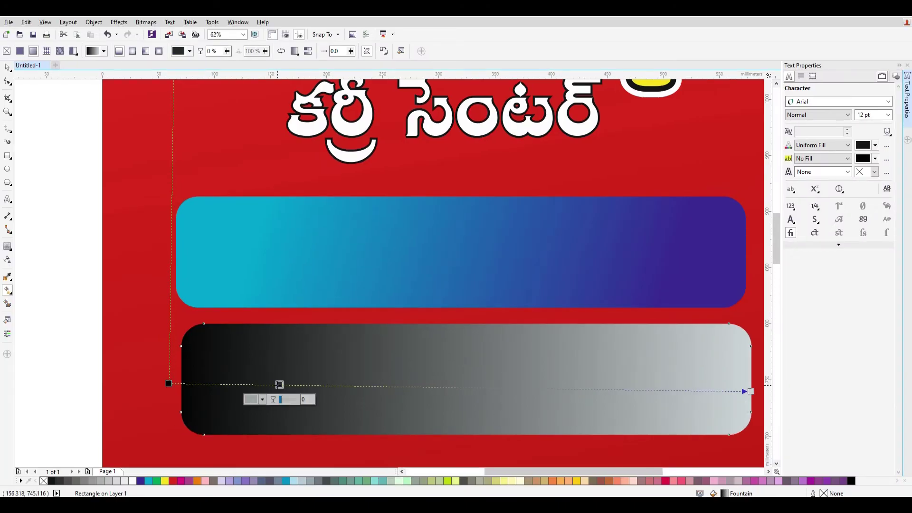
pyautogui.doubleClick(367, 386)
pyautogui.doubleClick(502, 387)
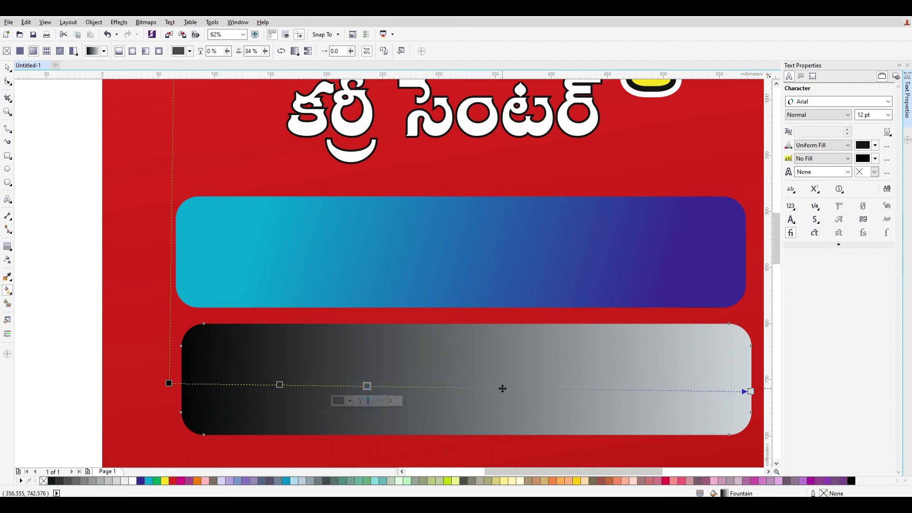
pyautogui.doubleClick(659, 389)
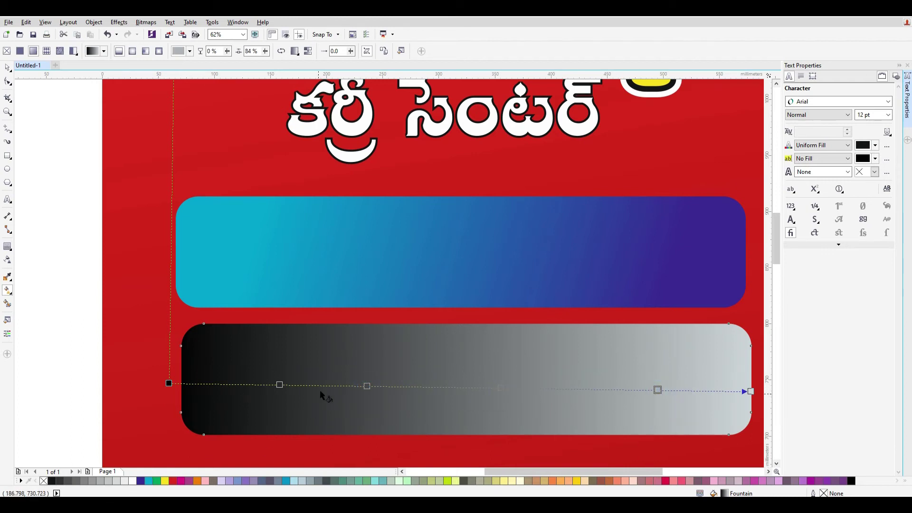
pyautogui.moveTo(131, 480); pyautogui.dragTo(279, 385)
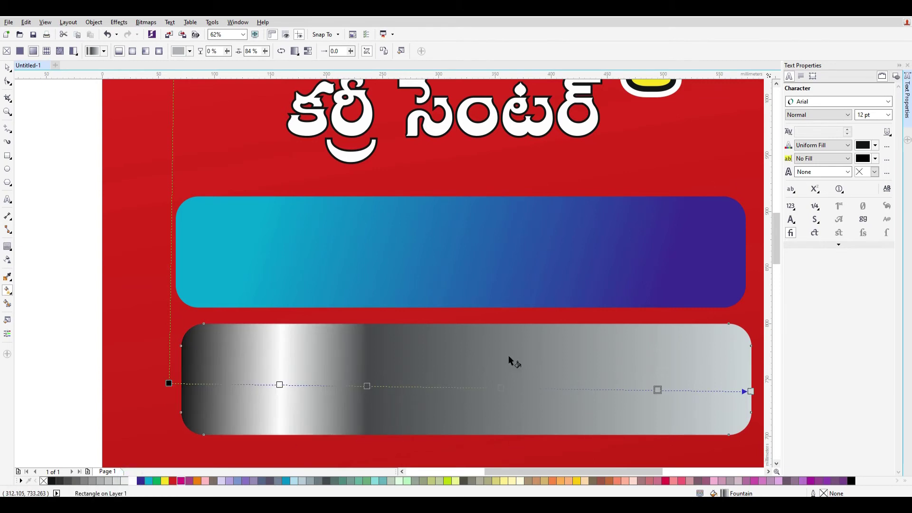
pyautogui.doubleClick(648, 392)
pyautogui.hotkey('ctrl', 'z')
pyautogui.hotkey('ctrl', 'z')
pyautogui.hotkey('ctrl', 'z')
pyautogui.hotkey('ctrl', 'z')
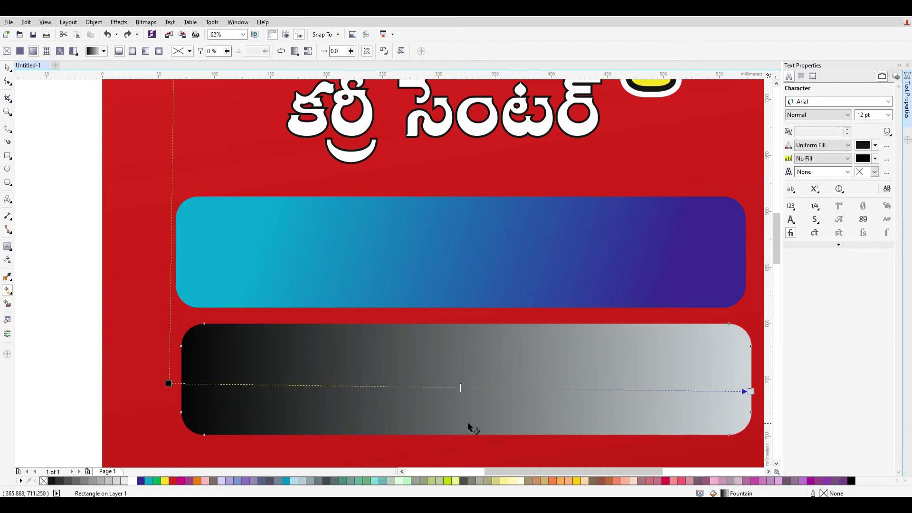
# Step: Redraw the lower panel's black-to-grey fountain fill as a short, nearly horizontal span at its left end
pyautogui.moveTo(175, 372); pyautogui.dragTo(256, 375)
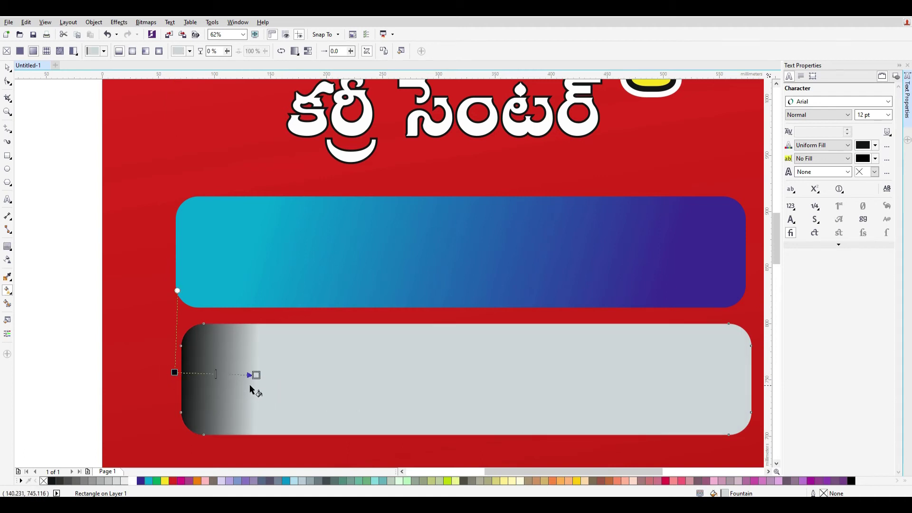
pyautogui.press('space')
pyautogui.moveTo(172, 379); pyautogui.dragTo(184, 379)
pyautogui.hotkey('ctrl', 'z')
pyautogui.click(231, 379)
pyautogui.press('space')
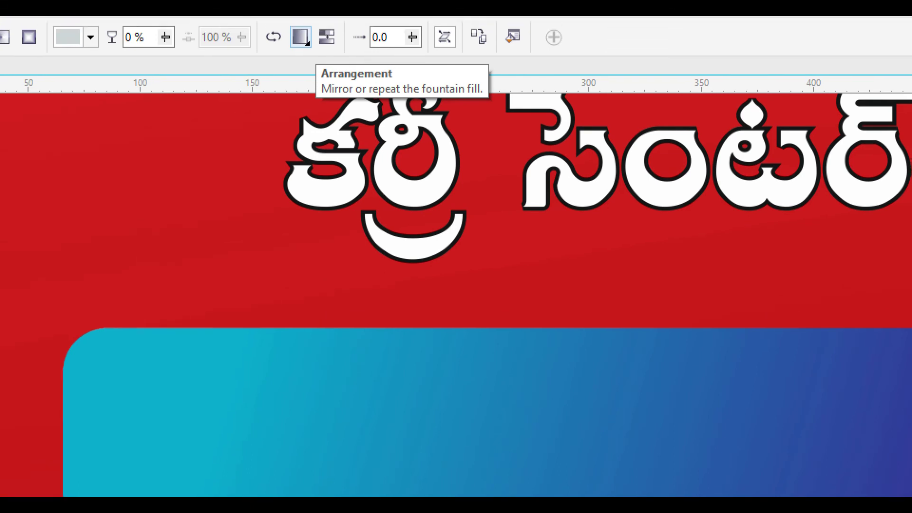
pyautogui.click(288, 68)
pyautogui.moveTo(310, 59); pyautogui.dragTo(339, 195)
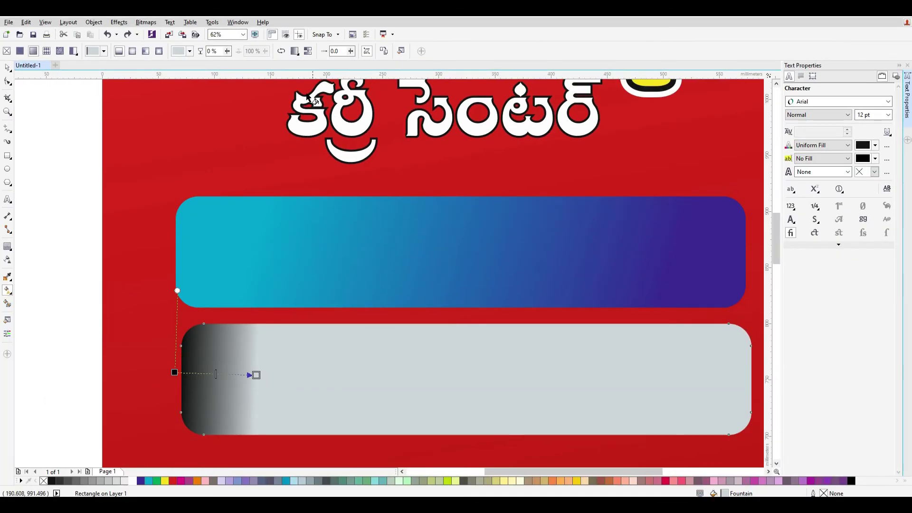
# Step: Set the lower panel's fountain fill to Repeat and Mirror
pyautogui.click(307, 43)
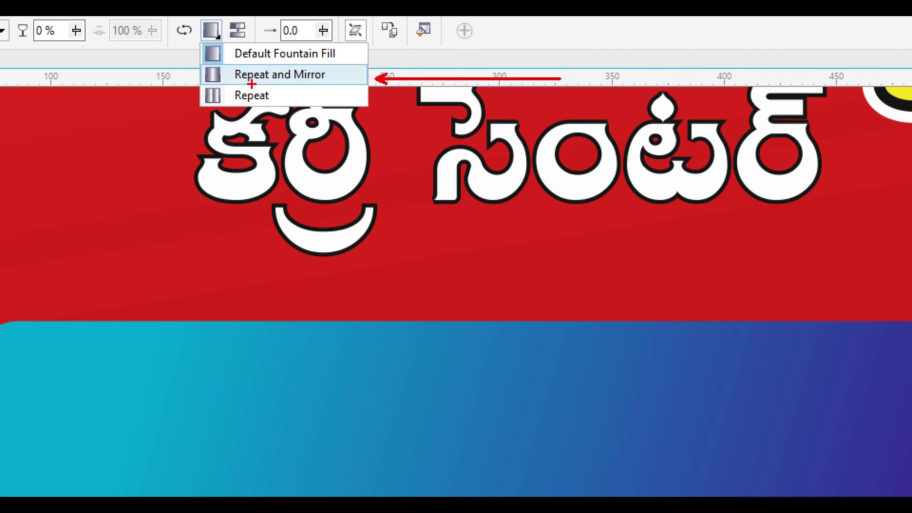
pyautogui.press('Escape')
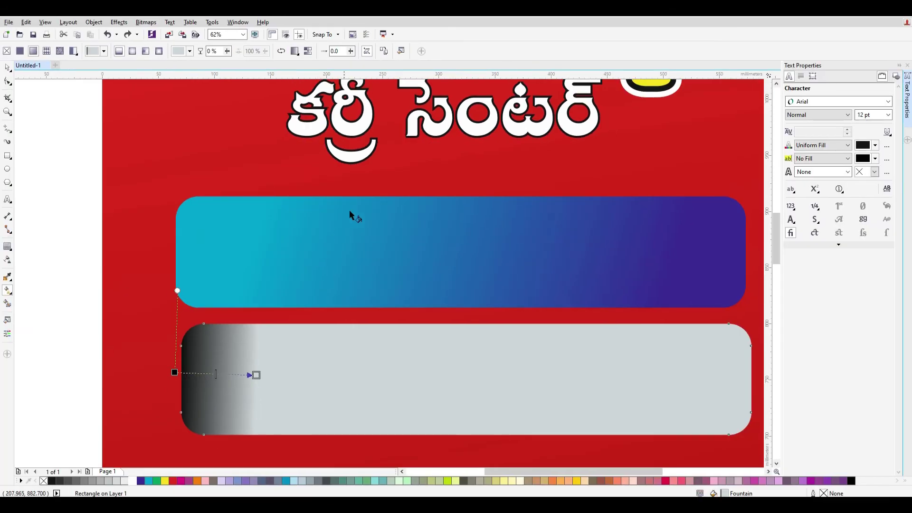
pyautogui.click(295, 51)
pyautogui.click(311, 70)
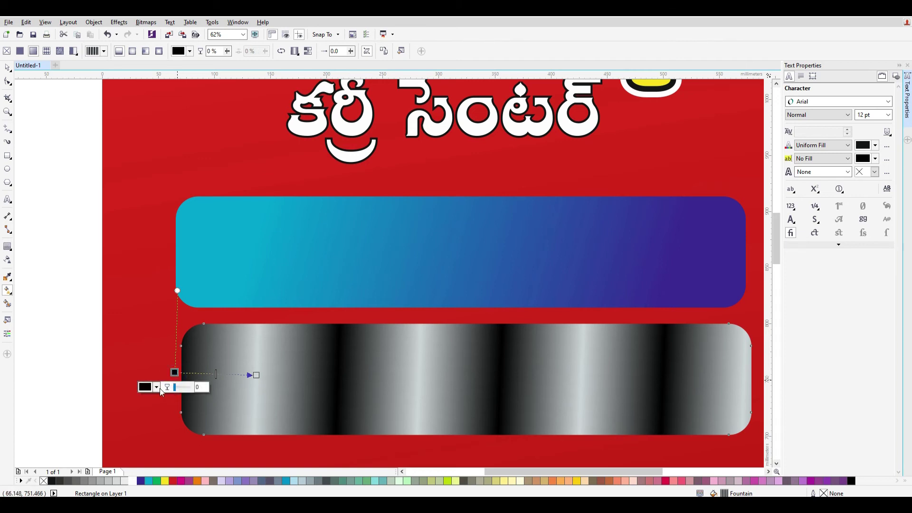
# Step: Change the start colour of the lower panel's fountain fill to CMYK 0, 0, 0, 68
pyautogui.click(156, 387)
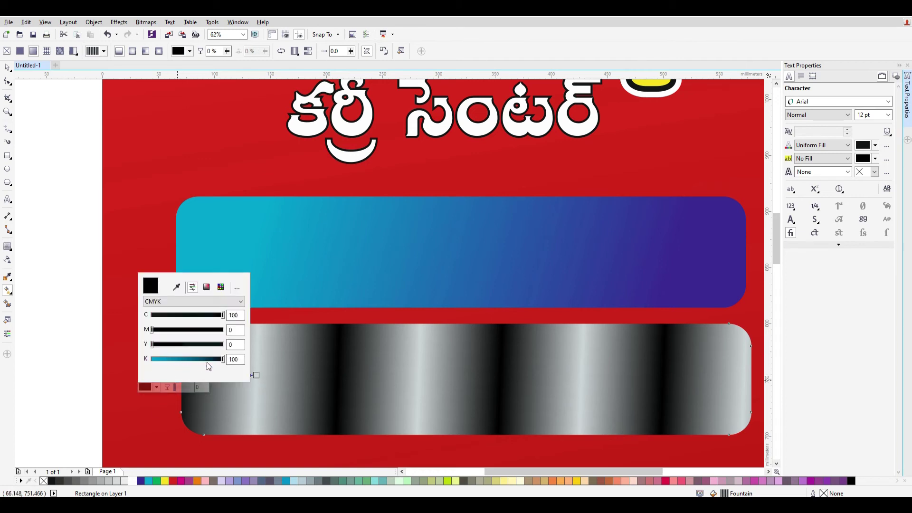
pyautogui.moveTo(206, 316); pyautogui.dragTo(126, 315)
pyautogui.moveTo(222, 360); pyautogui.dragTo(205, 359)
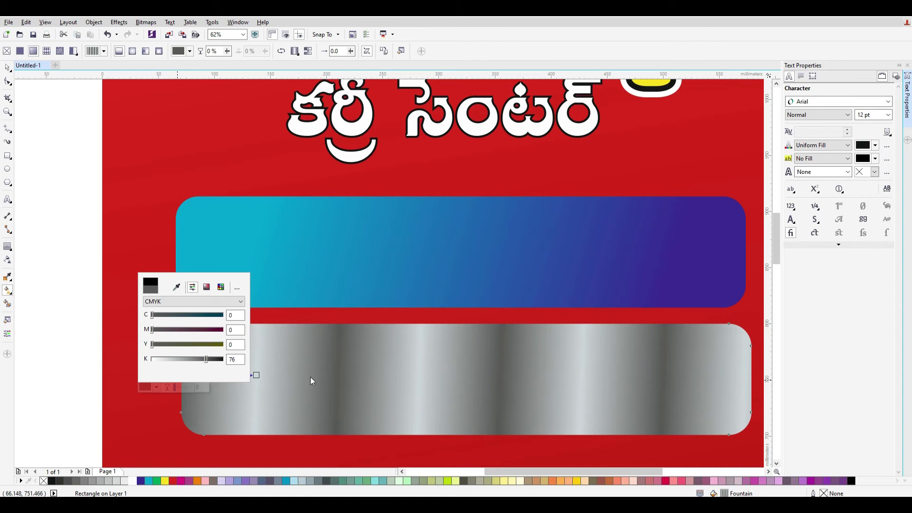
pyautogui.click(200, 359)
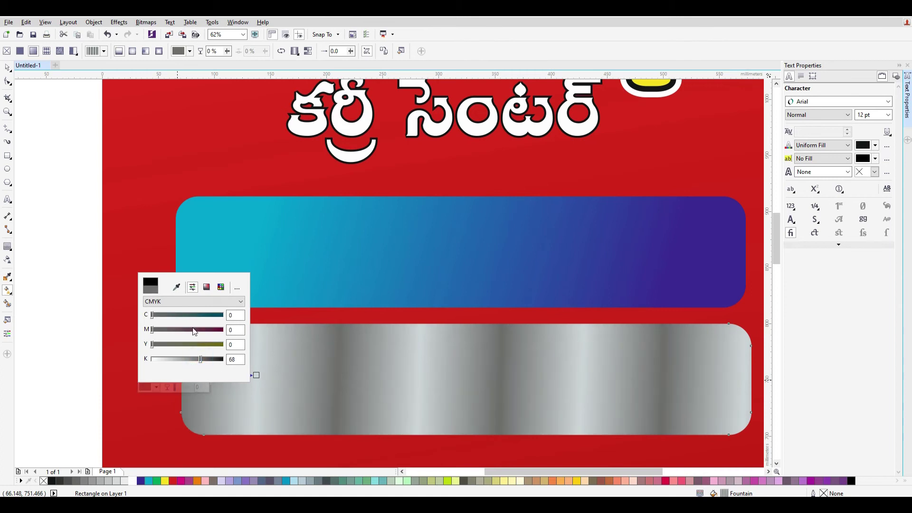
pyautogui.click(7, 78)
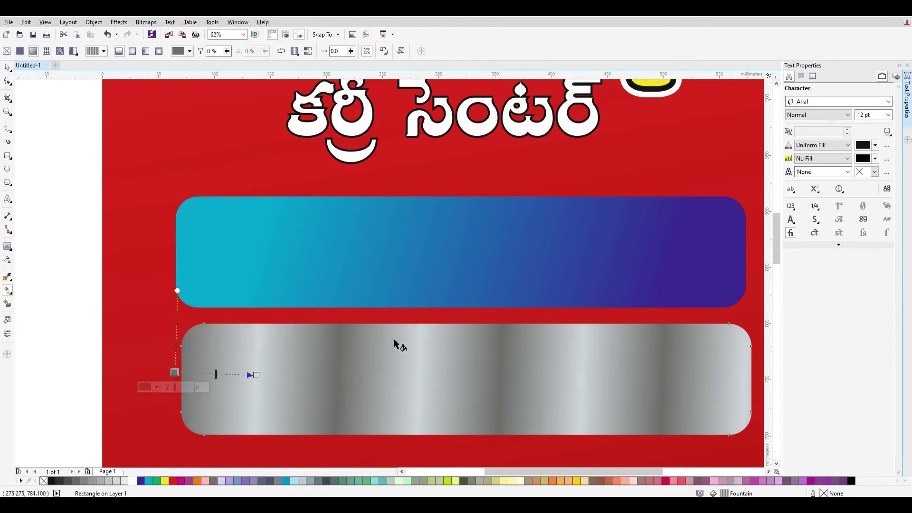
pyautogui.click(8, 67)
# Step: Move the grey panel up over the blue panel and send it one level back, behind the blue one
pyautogui.scroll(-4, 244, 295)
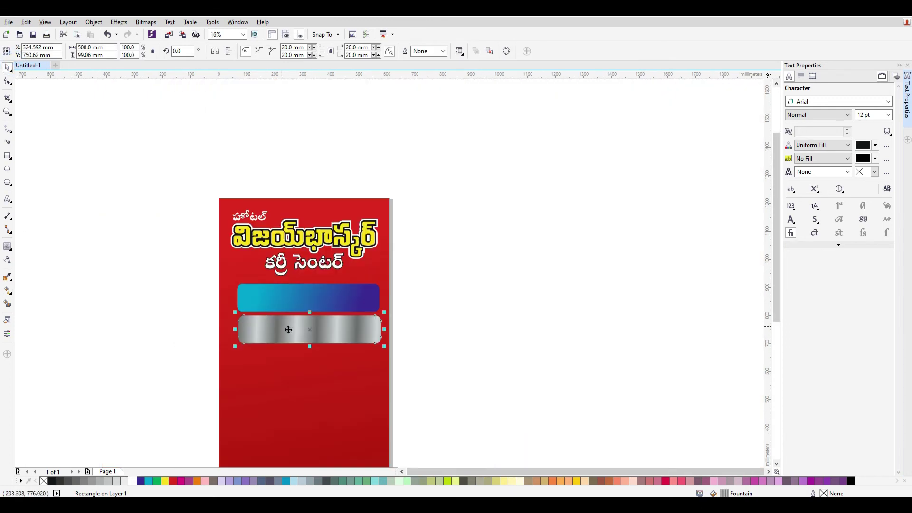
pyautogui.scroll(2, 293, 320)
pyautogui.moveTo(345, 334); pyautogui.dragTo(337, 280)
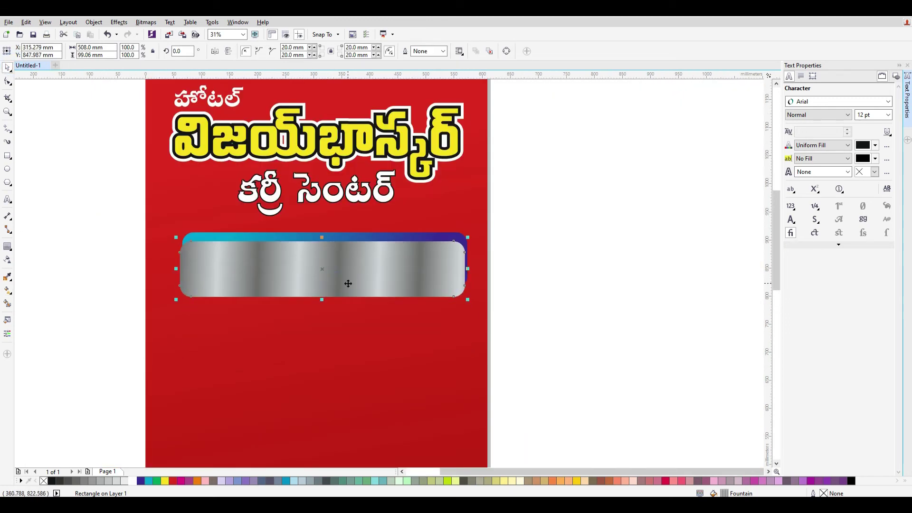
pyautogui.hotkey('ctrl', 'pagedown')
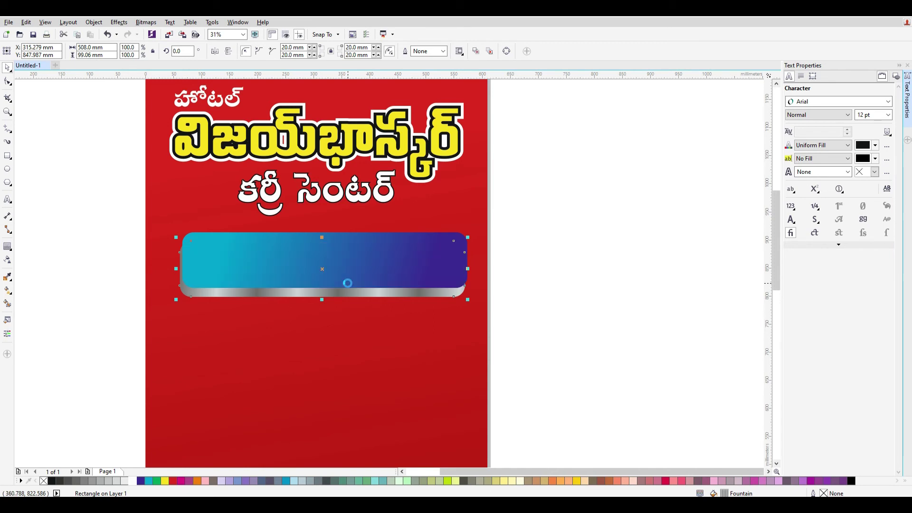
pyautogui.moveTo(595, 336); pyautogui.dragTo(114, 234)
pyautogui.click(566, 332)
pyautogui.moveTo(369, 291); pyautogui.dragTo(375, 328)
pyautogui.hotkey('ctrl', 'z')
# Step: Align the blue and grey panels at their bottom and left edges and shift the blue panel slightly upward to expose a grey strip
pyautogui.moveTo(577, 352); pyautogui.dragTo(145, 216)
pyautogui.press('b')
pyautogui.press('l')
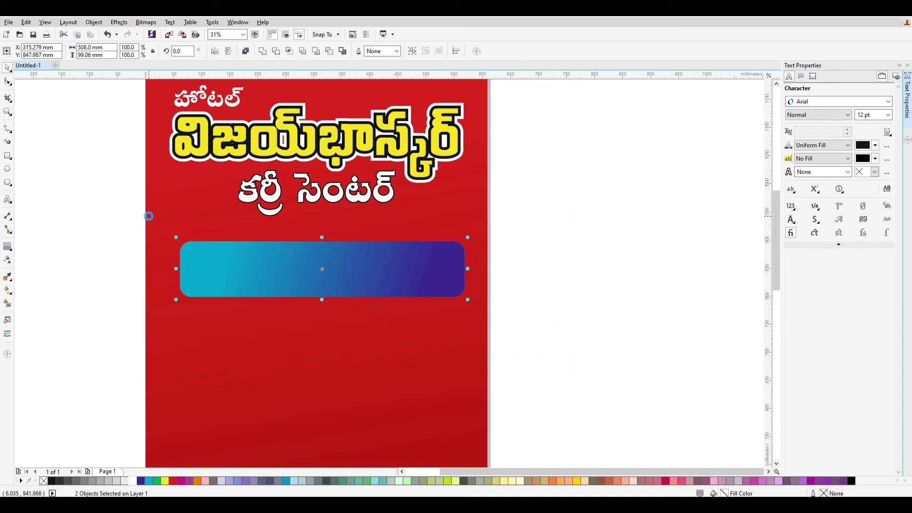
pyautogui.click(398, 280)
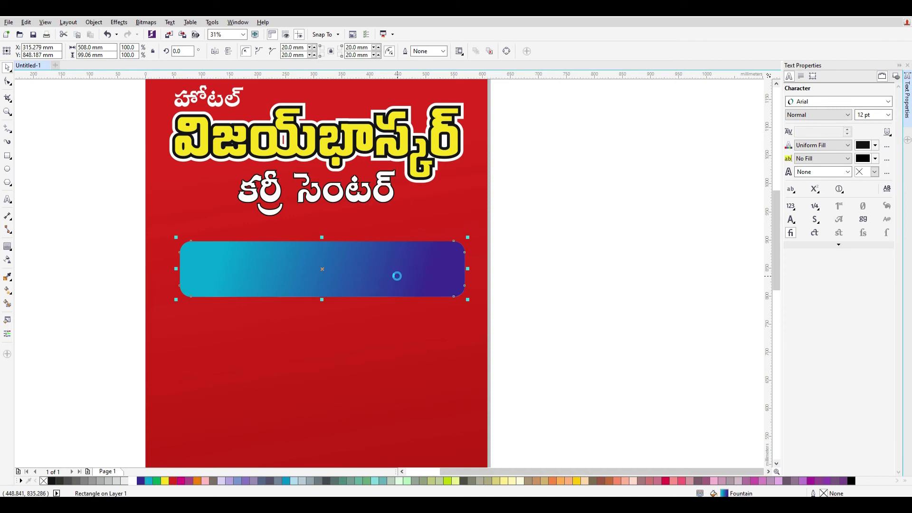
pyautogui.moveTo(393, 273); pyautogui.dragTo(394, 266)
pyautogui.scroll(1, 303, 290)
# Step: Skew the grey panel vertically so its strip below the blue panel tapers gently from the left end to the right end
pyautogui.click(222, 302)
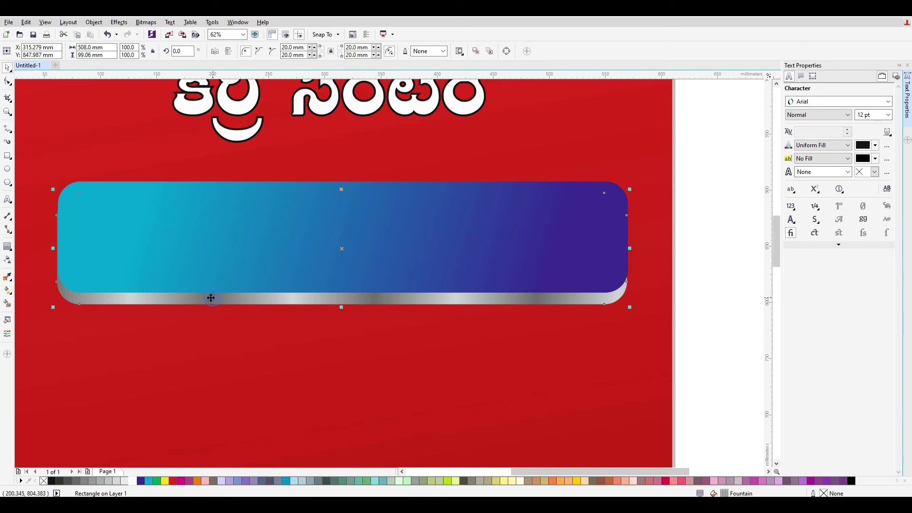
pyautogui.click(82, 296)
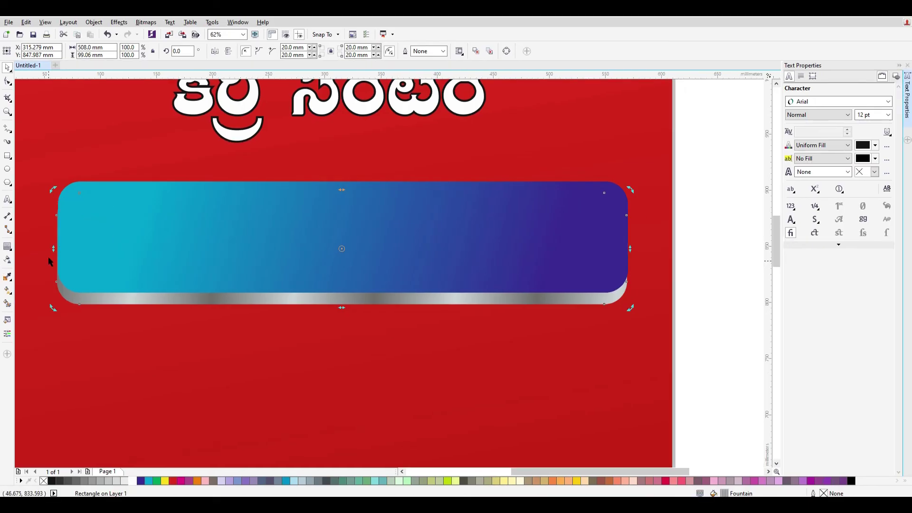
pyautogui.moveTo(54, 250); pyautogui.dragTo(55, 276)
pyautogui.press('Up')
pyautogui.press('Up')
pyautogui.press('Up')
pyautogui.press('Up')
pyautogui.press('Up')
pyautogui.press('Up')
pyautogui.press('Up')
pyautogui.press('Up')
pyautogui.press('Up')
pyautogui.press('Up')
pyautogui.press('Up')
pyautogui.press('Up')
pyautogui.press('Up')
pyautogui.press('Up')
pyautogui.press('Up')
pyautogui.press('Up')
pyautogui.press('Up')
pyautogui.press('Up')
pyautogui.press('Up')
pyautogui.press('Up')
pyautogui.press('Up')
pyautogui.press('Up')
pyautogui.press('Up')
pyautogui.press('Up')
pyautogui.press('Up')
pyautogui.press('Up')
pyautogui.press('Up')
pyautogui.press('Up')
pyautogui.press('Up')
pyautogui.press('Up')
pyautogui.press('Up')
pyautogui.press('Up')
pyautogui.press('Up')
pyautogui.press('Up')
pyautogui.press('Up')
pyautogui.press('Up')
pyautogui.press('Up')
pyautogui.press('Up')
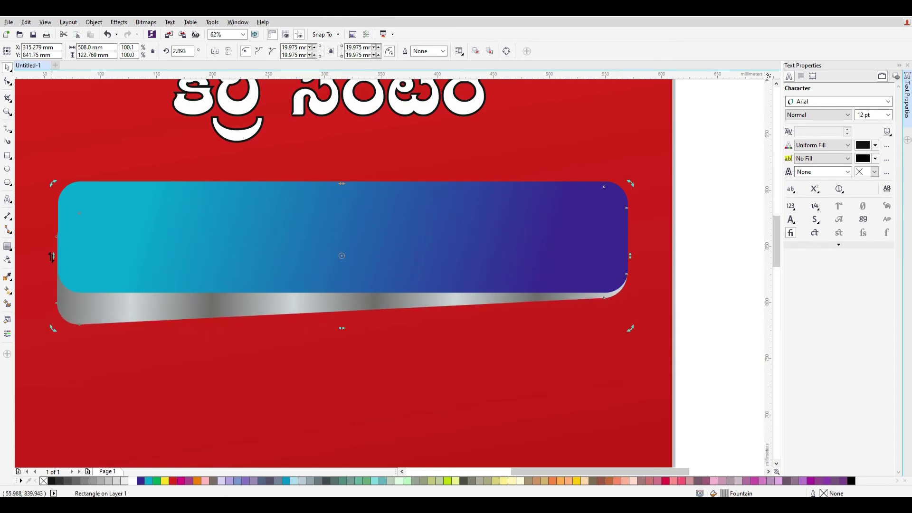
pyautogui.moveTo(54, 257)
pyautogui.mouseDown()
pyautogui.moveTo(57, 228)
pyautogui.moveTo(54, 247)
pyautogui.mouseUp()
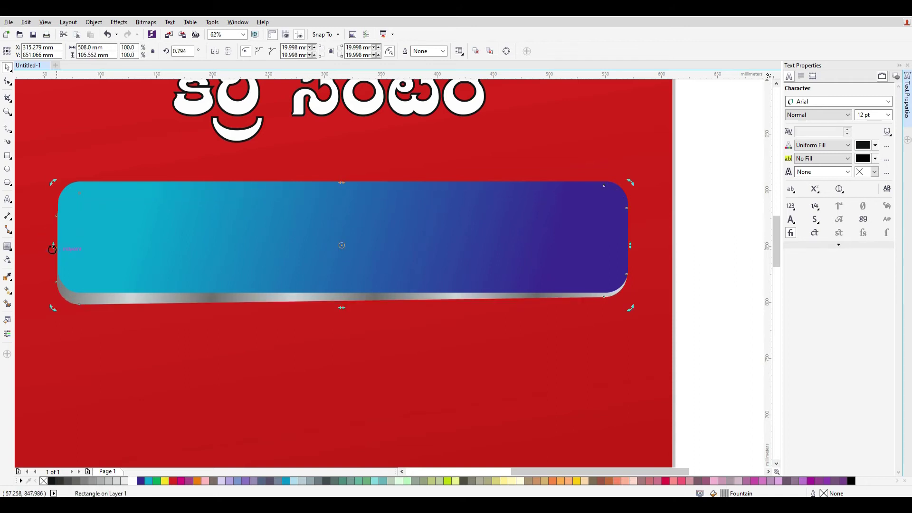
pyautogui.click(10, 68)
pyautogui.click(502, 151)
pyautogui.scroll(-1, 524, 173)
pyautogui.moveTo(677, 266); pyautogui.dragTo(299, 163)
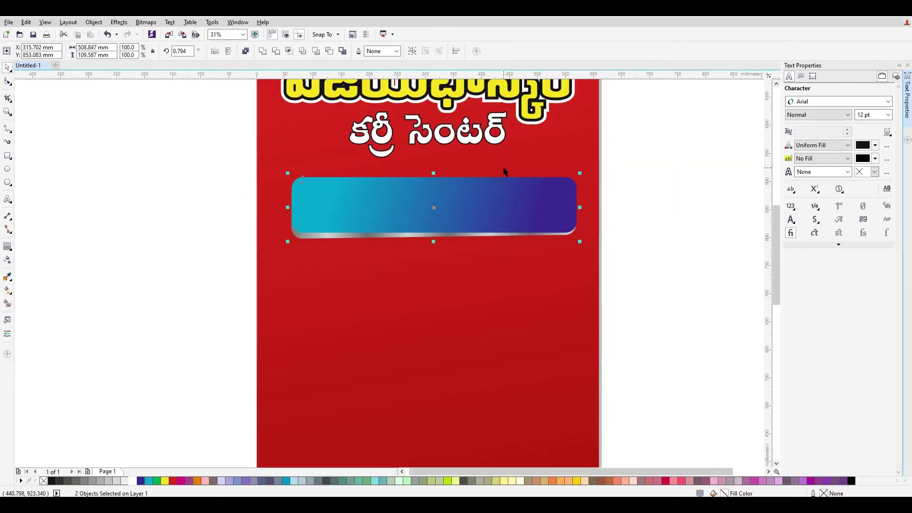
pyautogui.click(633, 265)
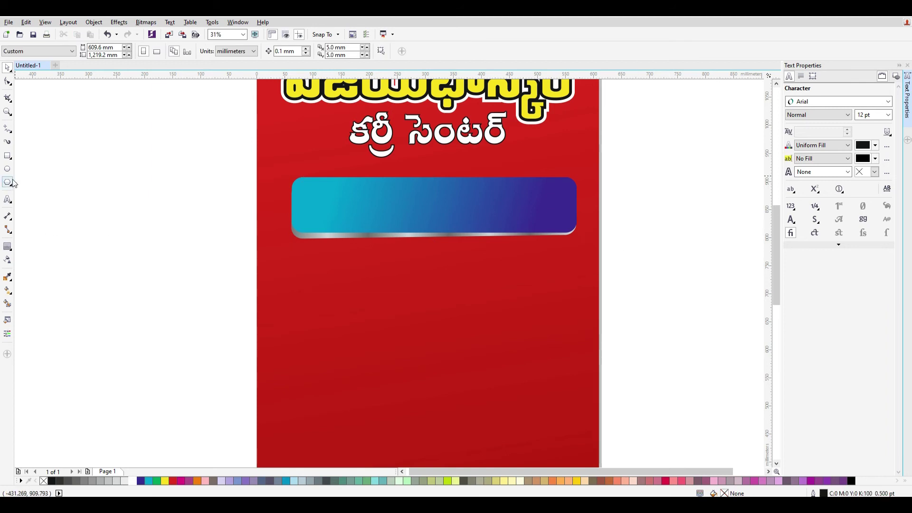
# Step: Draw a rectangle about 214 by 168 mm over the right end of the panels and round its corners to about 24.8 mm
pyautogui.click(8, 157)
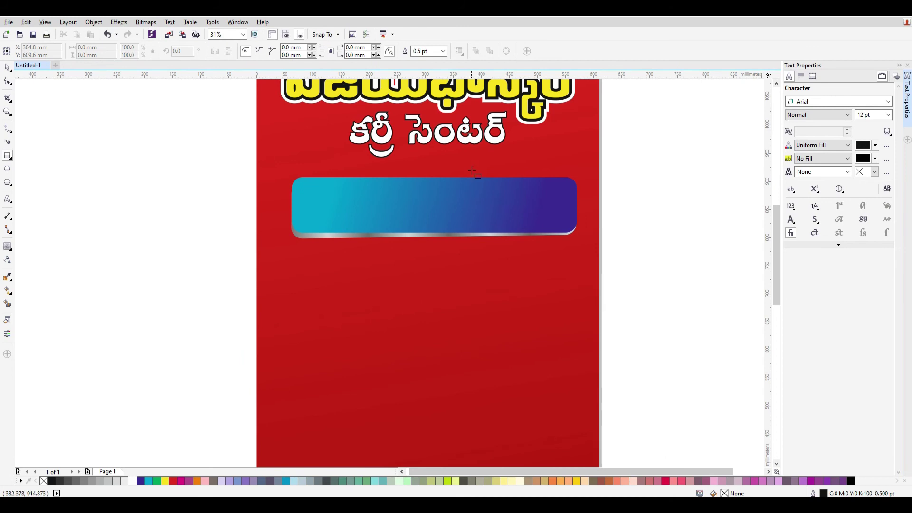
pyautogui.moveTo(472, 163)
pyautogui.mouseDown()
pyautogui.moveTo(570, 250)
pyautogui.moveTo(593, 258)
pyautogui.mouseUp()
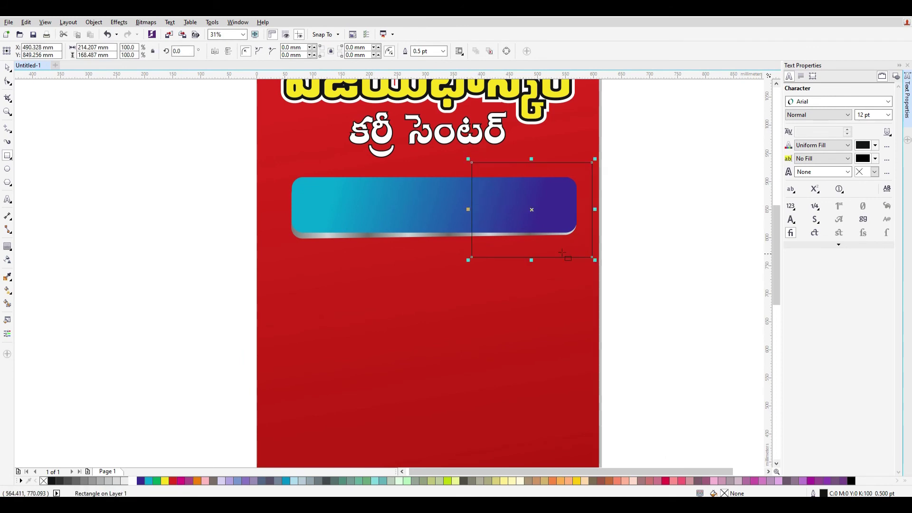
pyautogui.scroll(2, 545, 227)
pyautogui.scroll(-1, 584, 231)
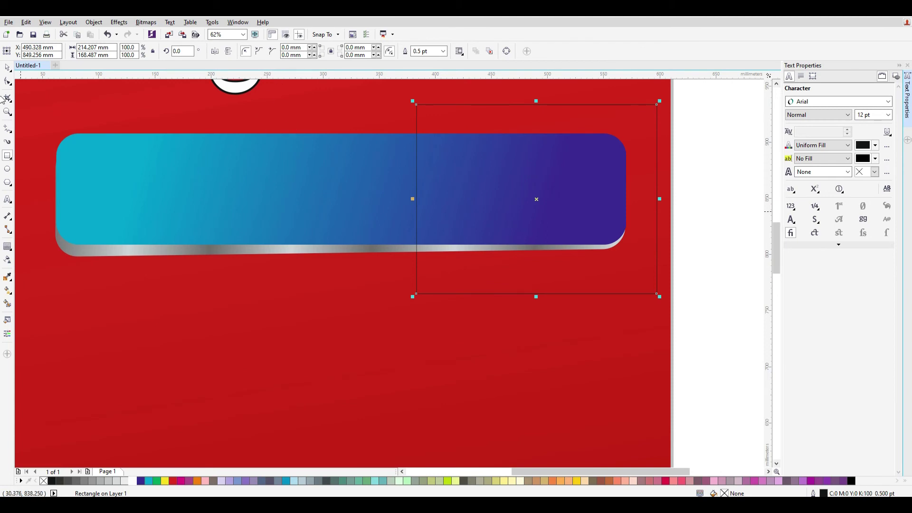
pyautogui.click(8, 82)
pyautogui.moveTo(416, 105); pyautogui.dragTo(444, 119)
pyautogui.click(8, 68)
# Step: Draw a slanted Bézier line about 42 mm wide and 195 mm high, crossing the rounded rectangle from above to below
pyautogui.click(11, 132)
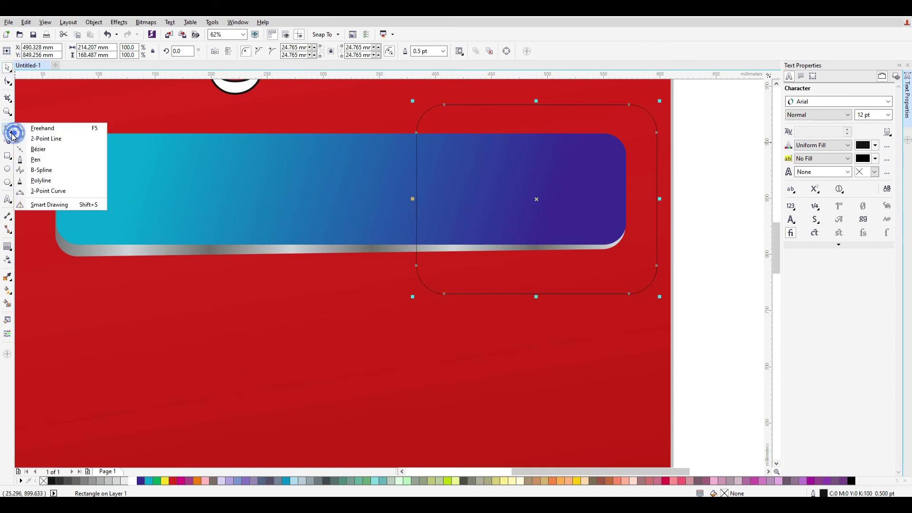
pyautogui.click(51, 149)
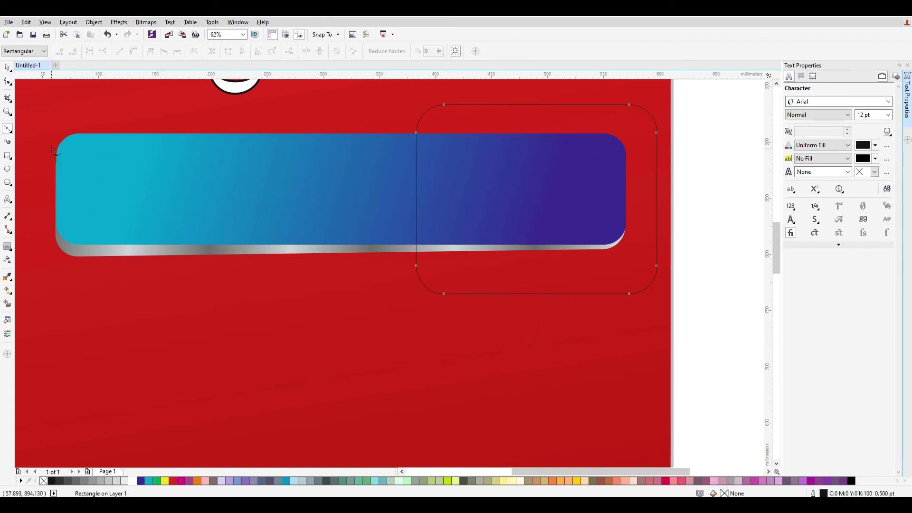
pyautogui.click(14, 136)
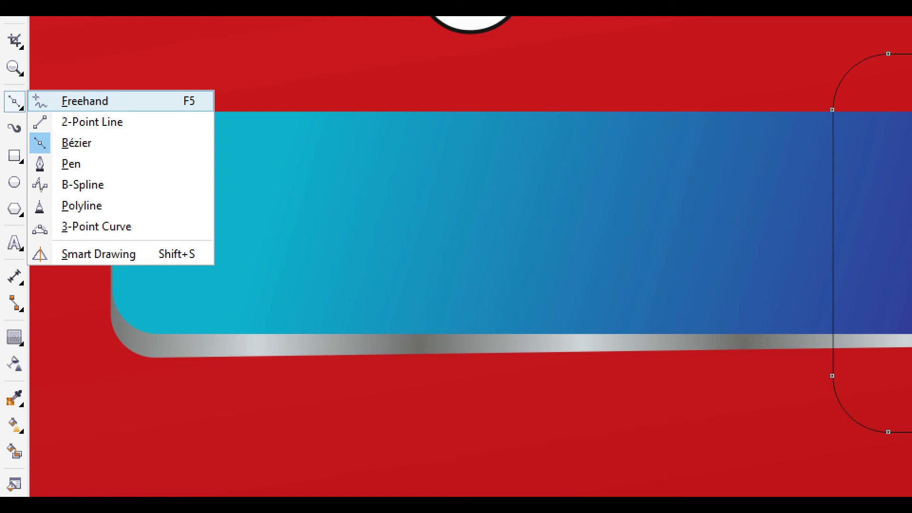
pyautogui.click(76, 143)
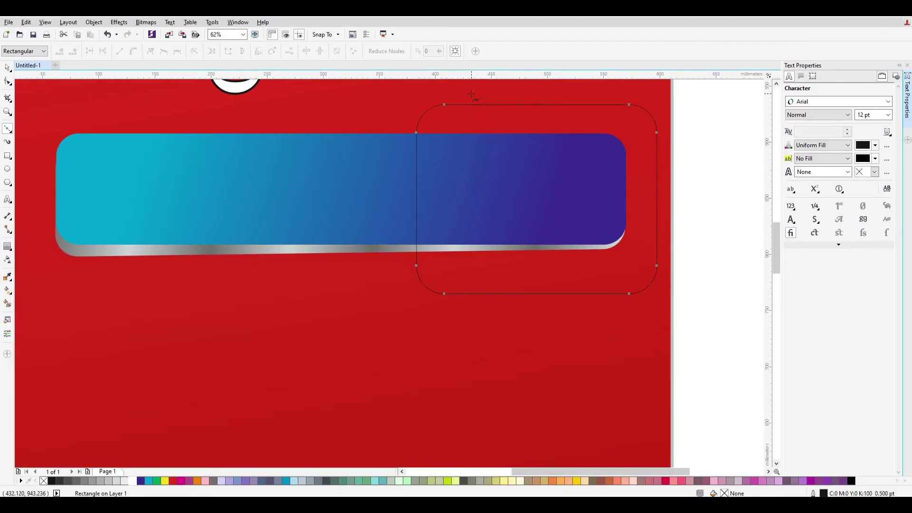
pyautogui.click(471, 93)
pyautogui.click(518, 312)
pyautogui.click(8, 68)
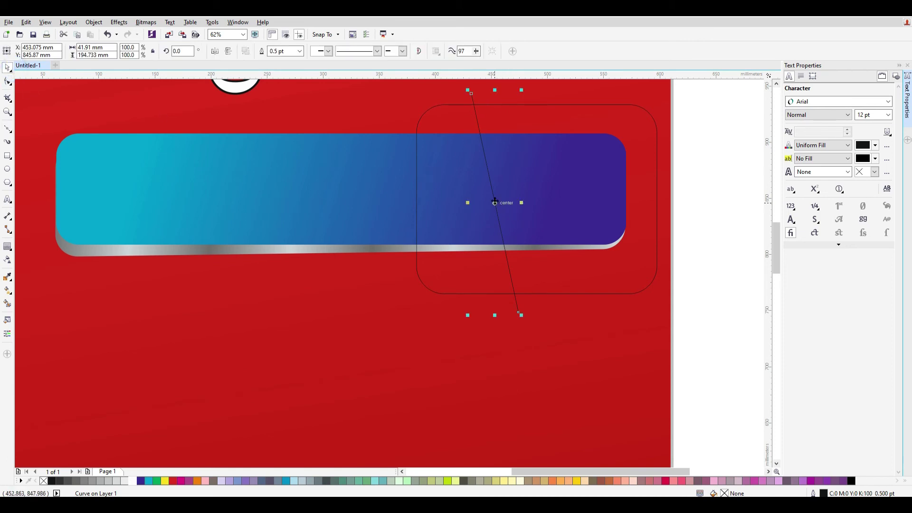
pyautogui.rightClick(496, 203)
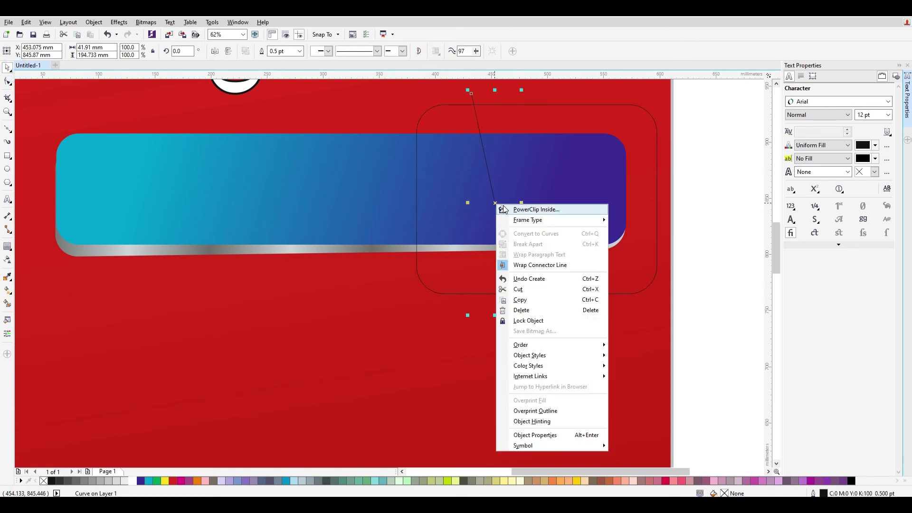
pyautogui.click(577, 300)
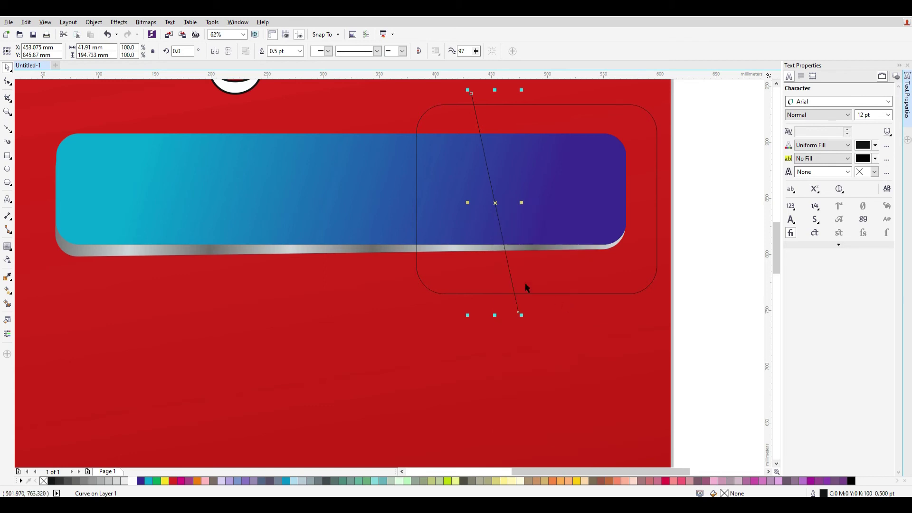
# Step: Convert the slanted line to a curve and bend it into an S shape that extends past the rectangle's top and bottom edges
pyautogui.click(8, 81)
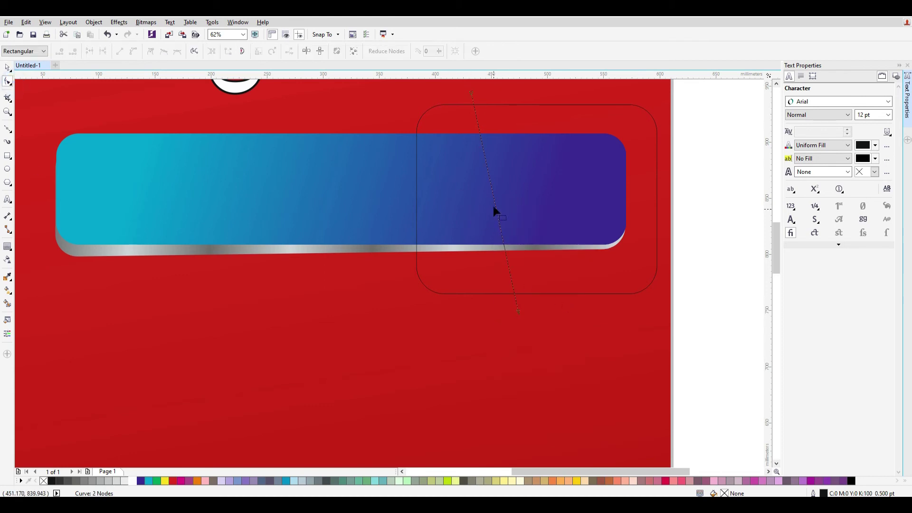
pyautogui.moveTo(500, 154); pyautogui.dragTo(546, 301)
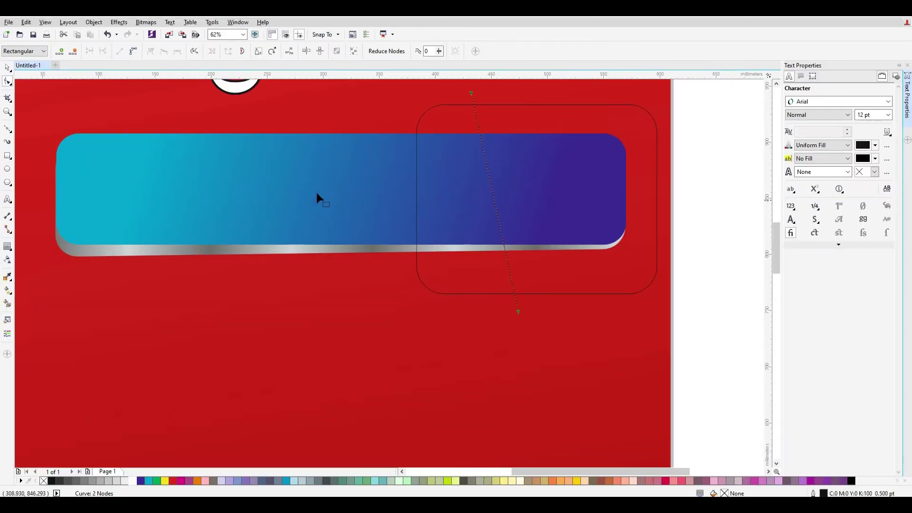
pyautogui.click(538, 307)
pyautogui.moveTo(498, 214); pyautogui.dragTo(459, 226)
pyautogui.moveTo(408, 98); pyautogui.dragTo(535, 349)
pyautogui.moveTo(455, 206); pyautogui.dragTo(486, 213)
pyautogui.click(431, 104)
pyautogui.moveTo(492, 187); pyautogui.dragTo(440, 224)
pyautogui.moveTo(504, 260); pyautogui.dragTo(544, 286)
pyautogui.moveTo(431, 104); pyautogui.dragTo(437, 74)
pyautogui.moveTo(443, 193); pyautogui.dragTo(387, 178)
pyautogui.moveTo(544, 323); pyautogui.dragTo(573, 300)
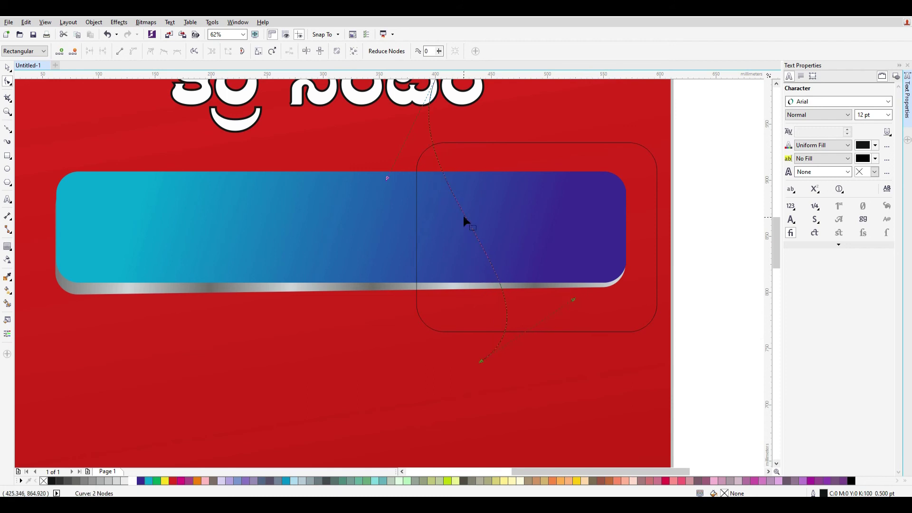
# Step: Shift the S-curve slightly downward and widen the rounded rectangle rightward to about 275 mm
pyautogui.click(7, 68)
pyautogui.moveTo(468, 218); pyautogui.dragTo(470, 238)
pyautogui.scroll(-1, 512, 279)
pyautogui.click(583, 270)
pyautogui.moveTo(584, 270); pyautogui.dragTo(620, 277)
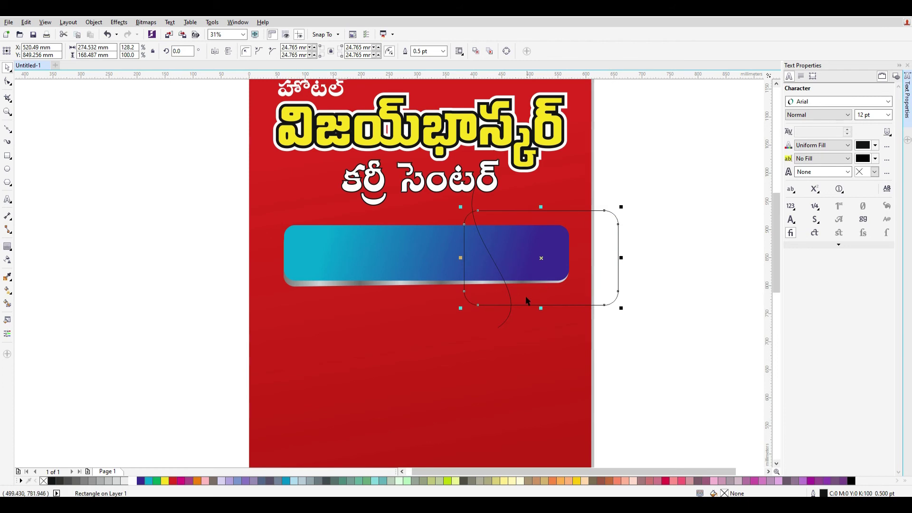
# Step: Move the rounded rectangle and the S-curve together off the banner onto the empty area to its right
pyautogui.keyDown('shift'); pyautogui.click(510, 298); pyautogui.keyUp('shift')
pyautogui.moveTo(510, 301); pyautogui.dragTo(667, 284)
pyautogui.moveTo(641, 470); pyautogui.dragTo(712, 464)
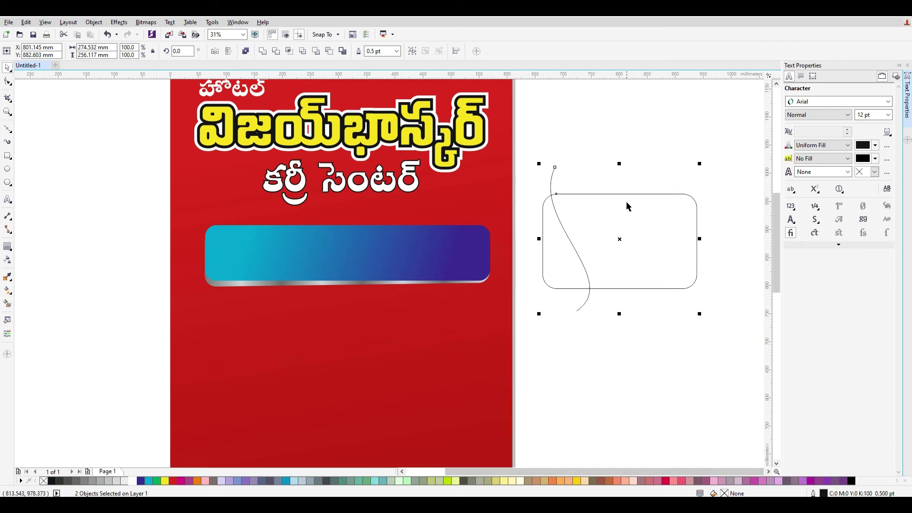
pyautogui.click(687, 339)
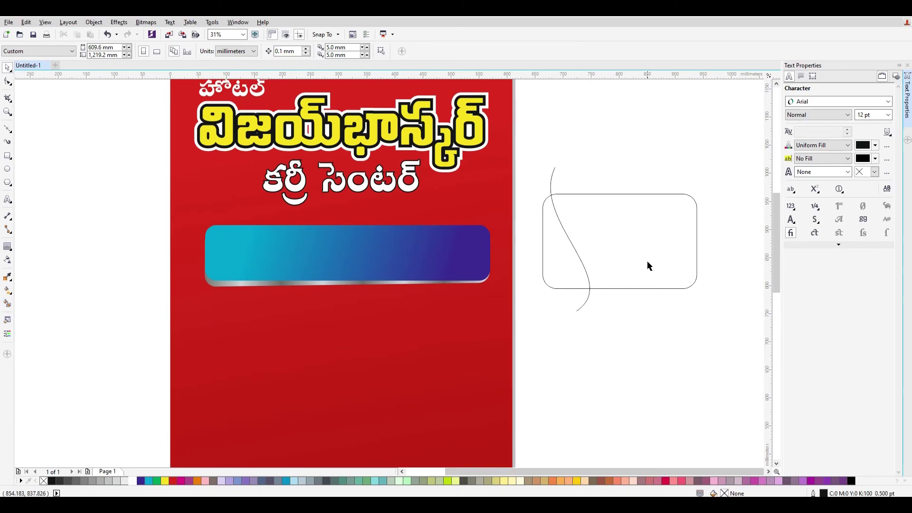
# Step: Create a filled shape from the rounded rectangle's area beyond the S-curve with Smart Fill, and delete the original curve and rectangle
pyautogui.click(7, 303)
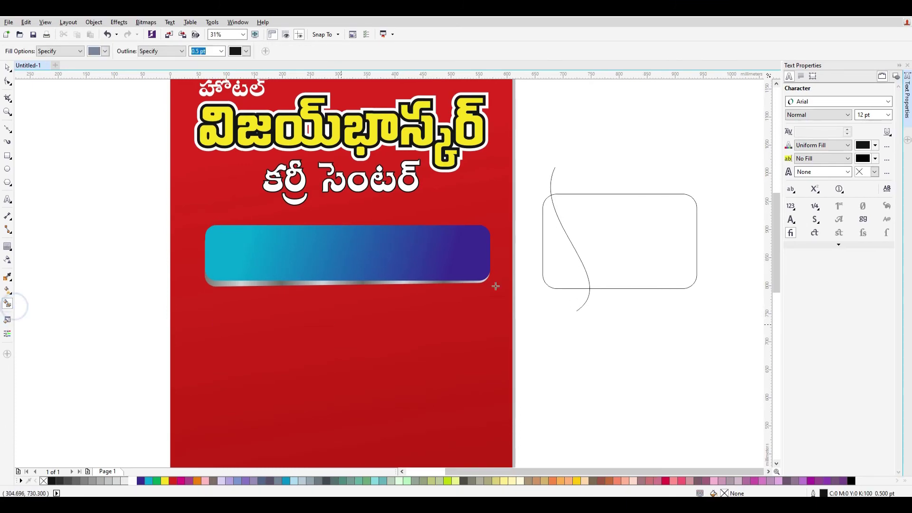
pyautogui.click(613, 237)
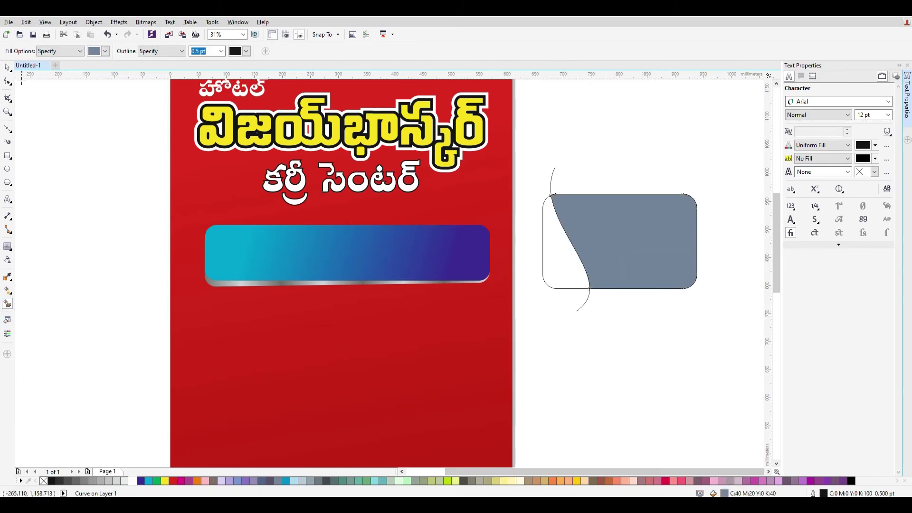
pyautogui.click(7, 68)
pyautogui.click(583, 304)
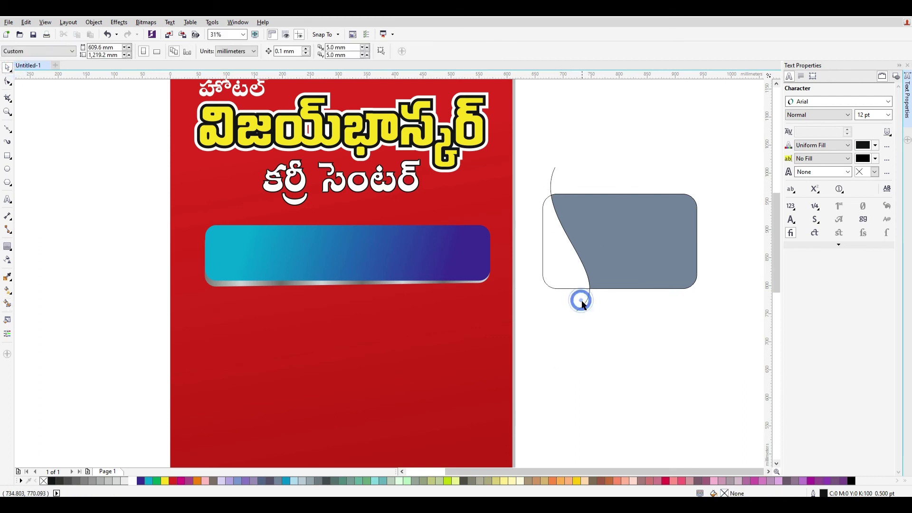
pyautogui.click(582, 302)
pyautogui.press('Delete')
pyautogui.click(564, 291)
pyautogui.press('Delete')
# Step: Remove the outline from the grey-blue curved-edge shape and move it onto the right end of the blue gradient panel
pyautogui.click(633, 249)
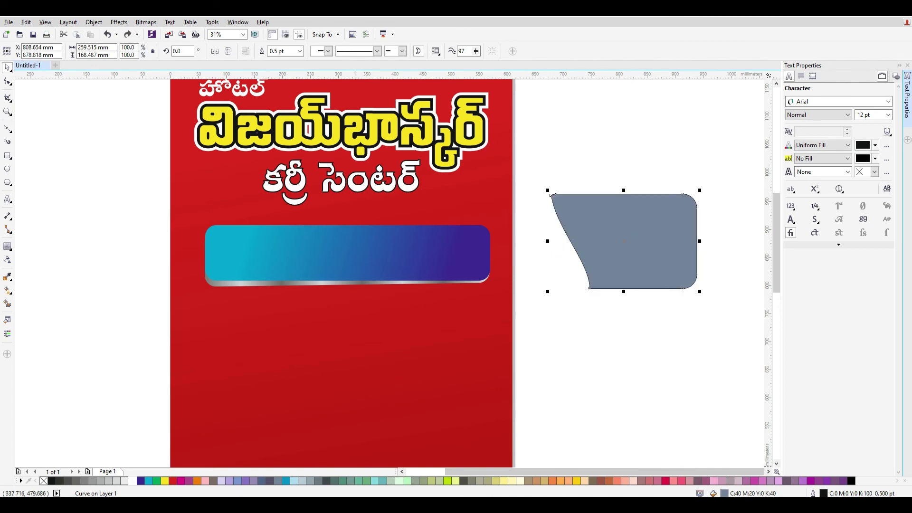
pyautogui.rightClick(43, 482)
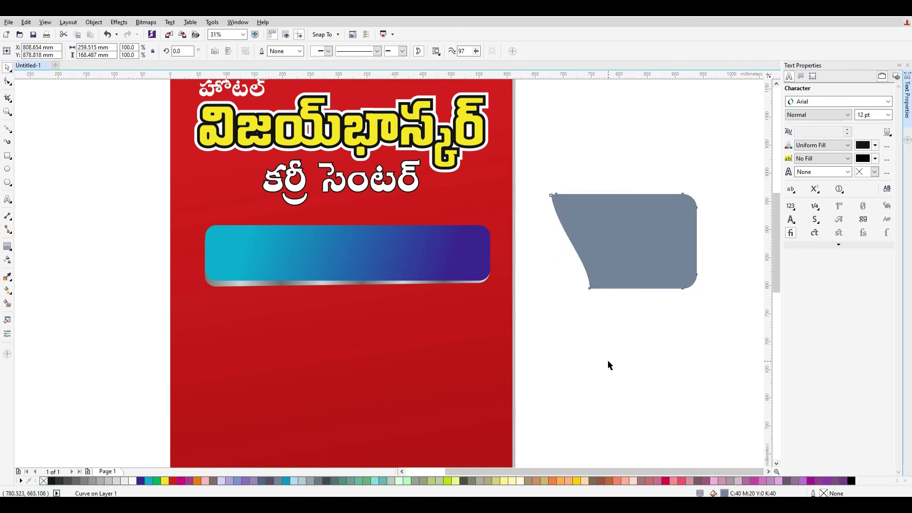
pyautogui.moveTo(621, 272); pyautogui.dragTo(434, 286)
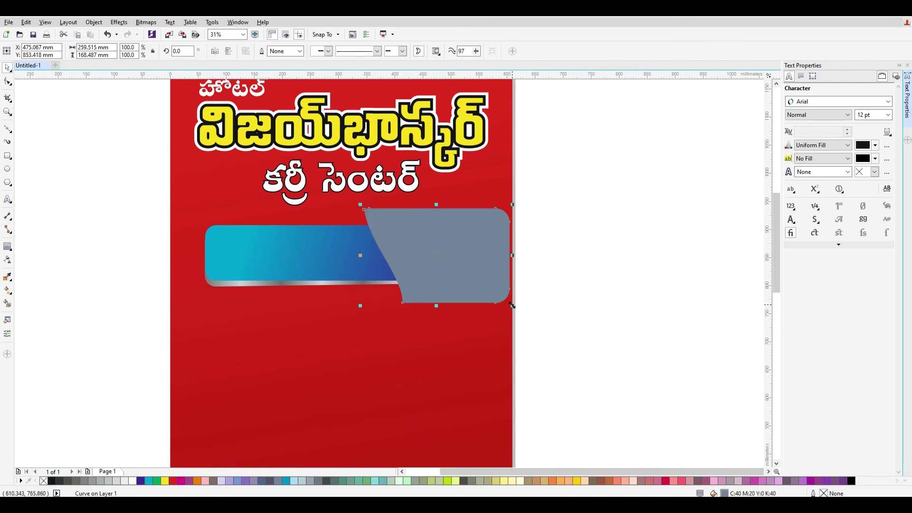
# Step: Scale the curved-edge shape proportionally to about 222 by 144 mm and position it over the panel's right end
pyautogui.moveTo(513, 306); pyautogui.dragTo(490, 278)
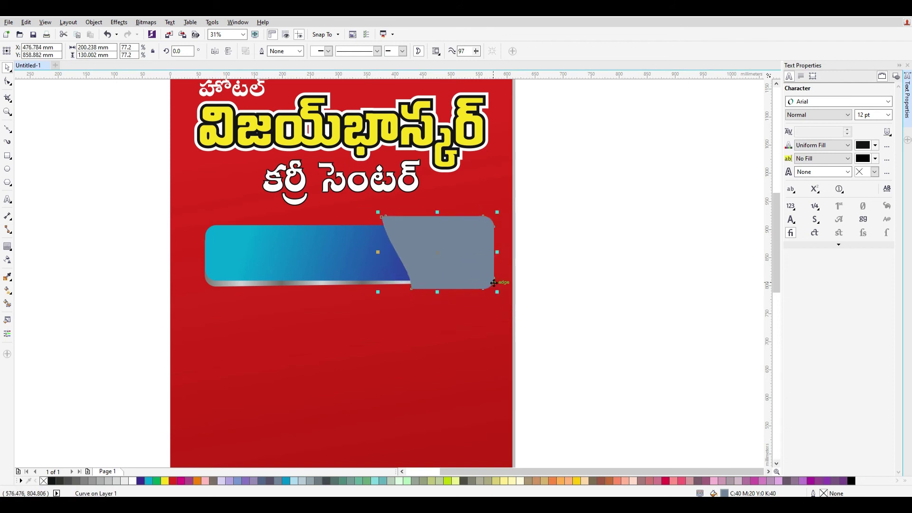
pyautogui.scroll(1, 494, 284)
pyautogui.moveTo(362, 233); pyautogui.dragTo(367, 237)
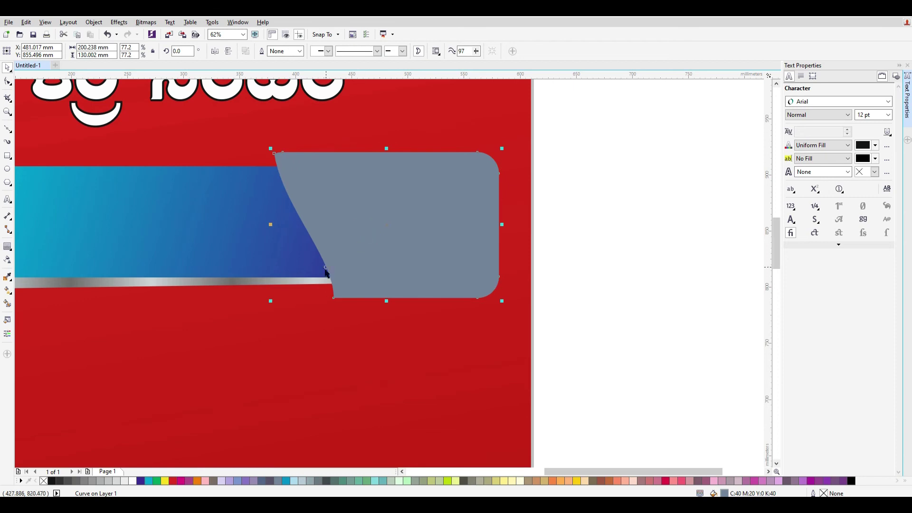
pyautogui.moveTo(271, 299); pyautogui.dragTo(248, 317)
pyautogui.moveTo(383, 267); pyautogui.dragTo(391, 249)
pyautogui.scroll(-2, 393, 271)
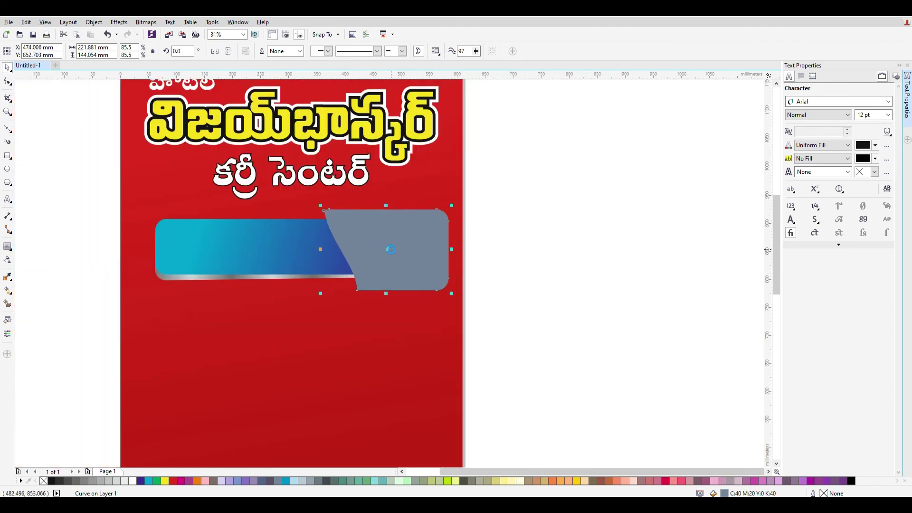
# Step: Fill the curved-edge shape with yellow and apply a linear fountain fill running diagonally from its upper left to its lower right
pyautogui.scroll(2, 373, 248)
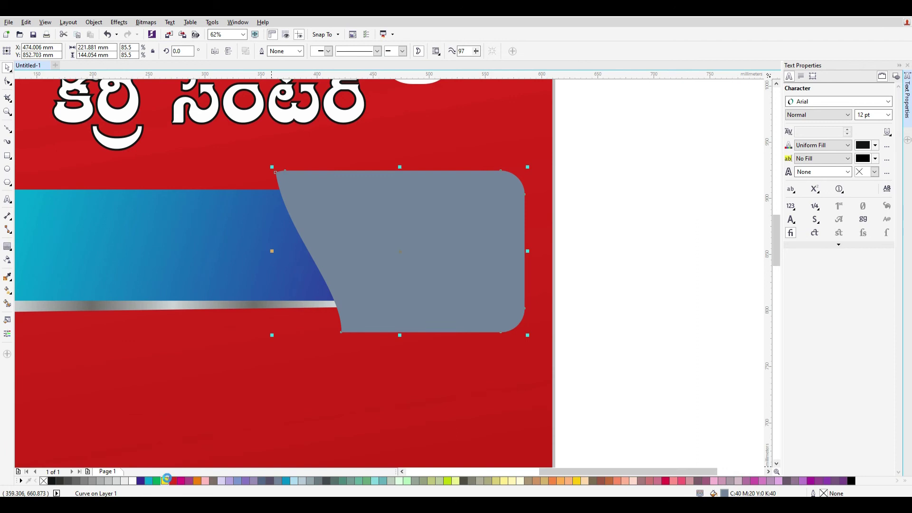
pyautogui.click(165, 480)
pyautogui.press('g')
pyautogui.moveTo(363, 205); pyautogui.dragTo(480, 304)
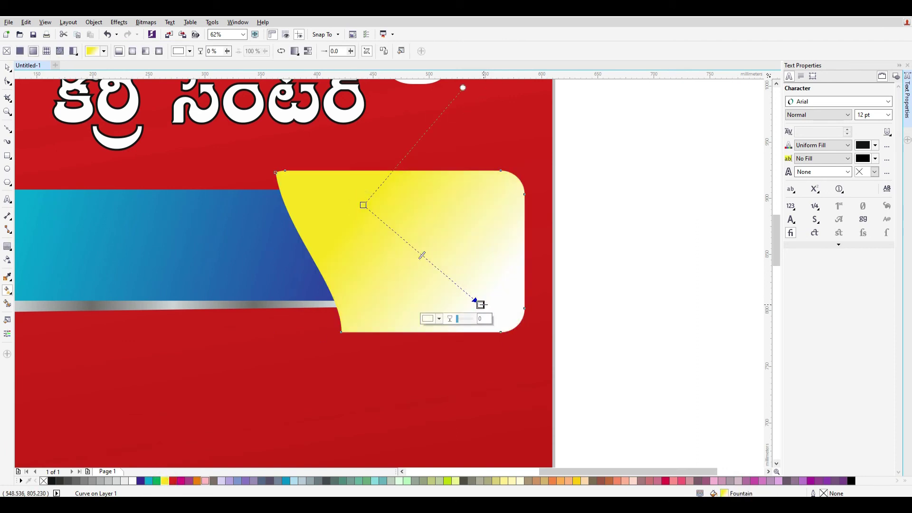
# Step: Set the gradient's end colour to CMYK 0, 30, 100, 0
pyautogui.click(440, 319)
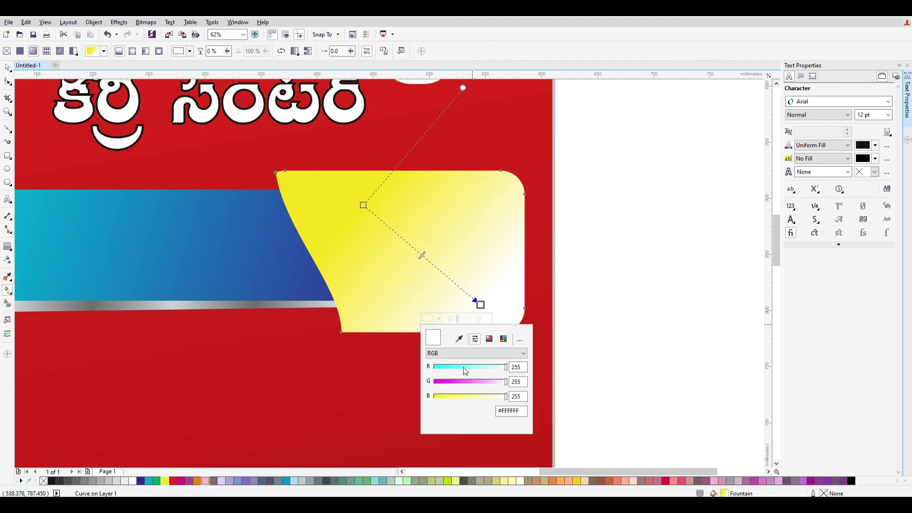
pyautogui.click(487, 359)
pyautogui.click(462, 371)
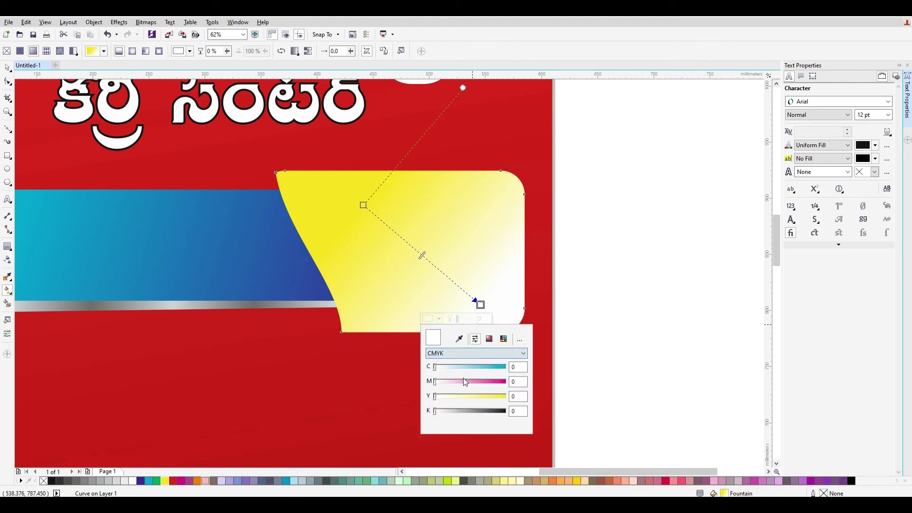
pyautogui.write('30')
pyautogui.press('Tab')
pyautogui.write('100')
pyautogui.press('Return')
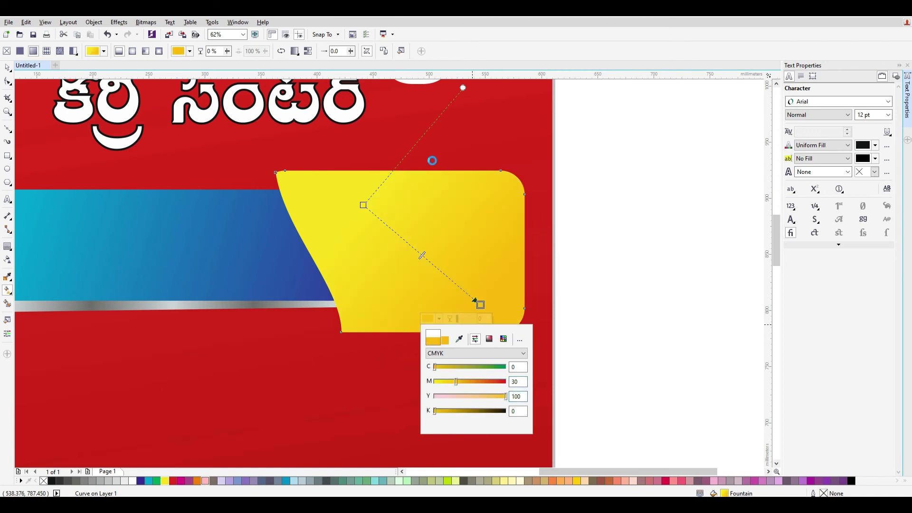
# Step: Redraw the yellow-to-orange gradient as a shorter, steeper diagonal across the middle of the curved-edge shape
pyautogui.click(408, 197)
pyautogui.moveTo(395, 199); pyautogui.dragTo(448, 276)
pyautogui.moveTo(367, 202); pyautogui.dragTo(444, 286)
pyautogui.click(7, 67)
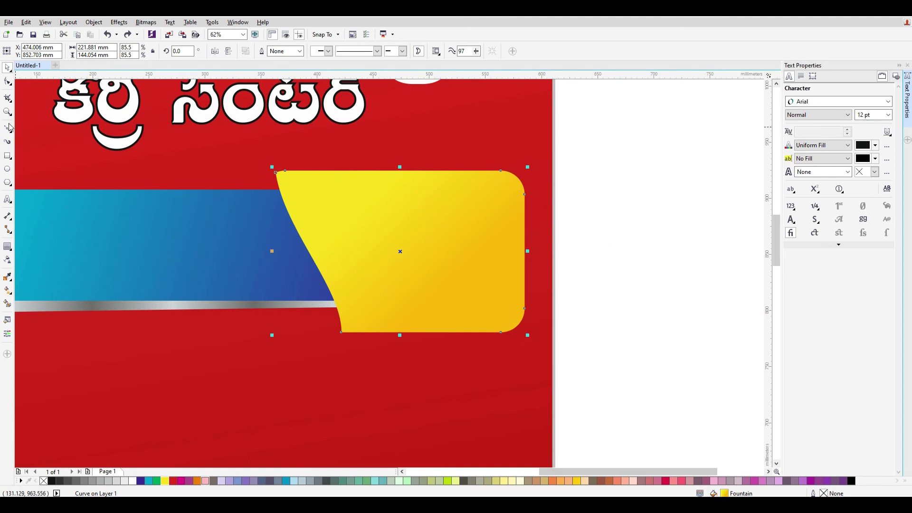
# Step: Draw a closed leaf-shaped curve about 224 mm wide and 221 mm high, overlapping the yellow shape's lower-right part and the page edge
pyautogui.click(8, 127)
pyautogui.click(557, 188)
pyautogui.moveTo(354, 357); pyautogui.dragTo(330, 449)
pyautogui.click(513, 330)
pyautogui.moveTo(603, 228); pyautogui.dragTo(603, 194)
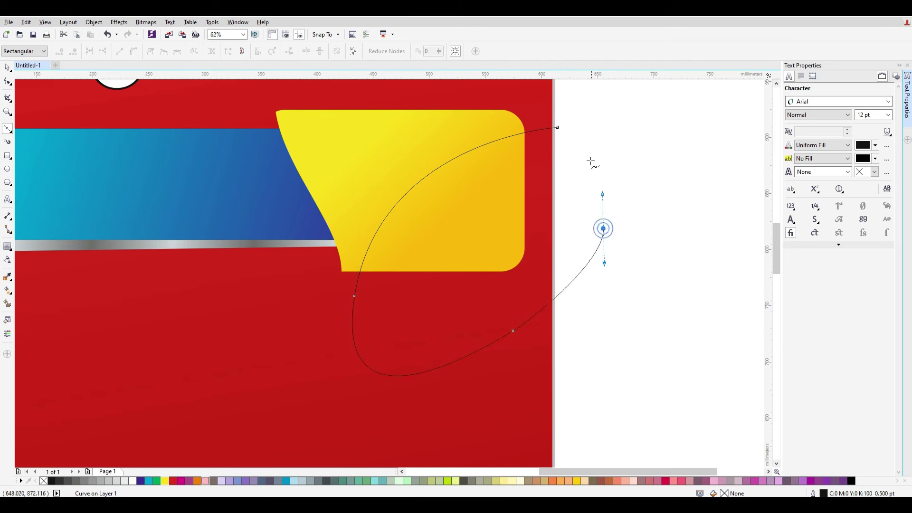
pyautogui.click(556, 128)
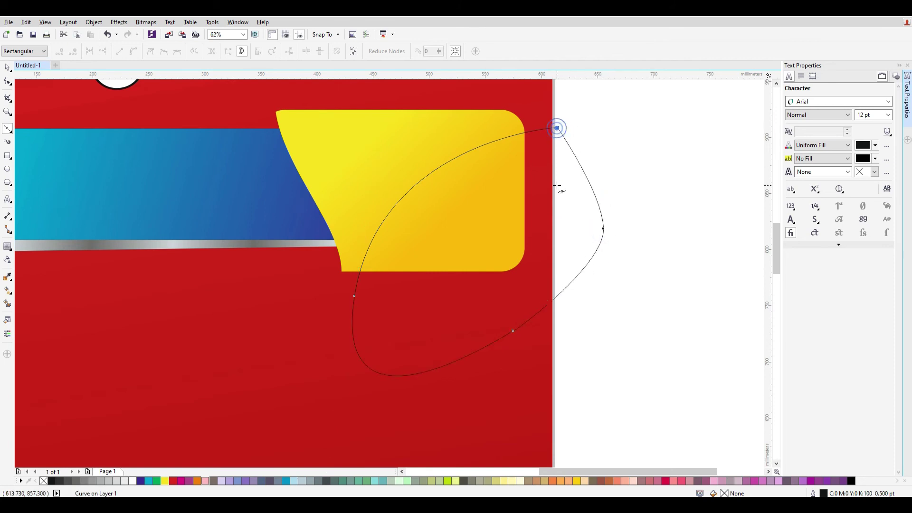
# Step: Fill the leaf-shaped curve with yellow (C0 M0 Y100 K0), remove its outline and PowerClip it inside the gradient shape
pyautogui.click(7, 69)
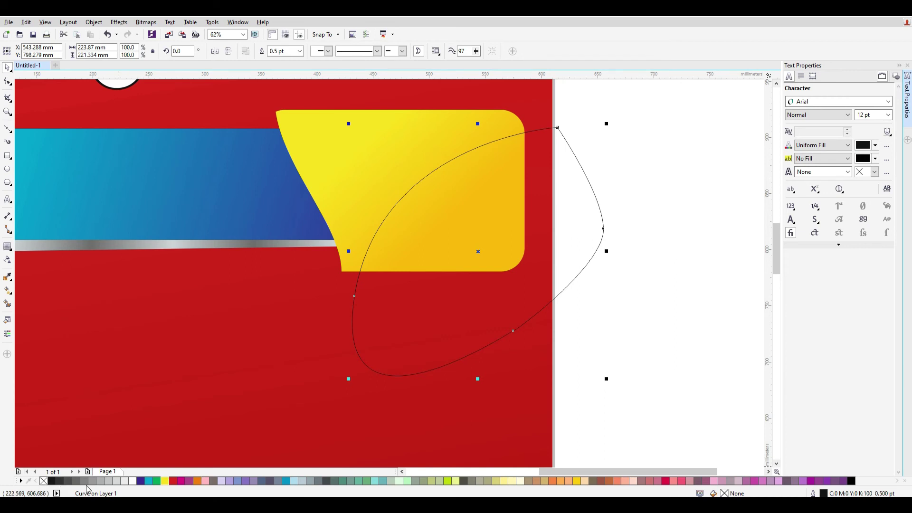
pyautogui.click(162, 481)
pyautogui.rightClick(44, 480)
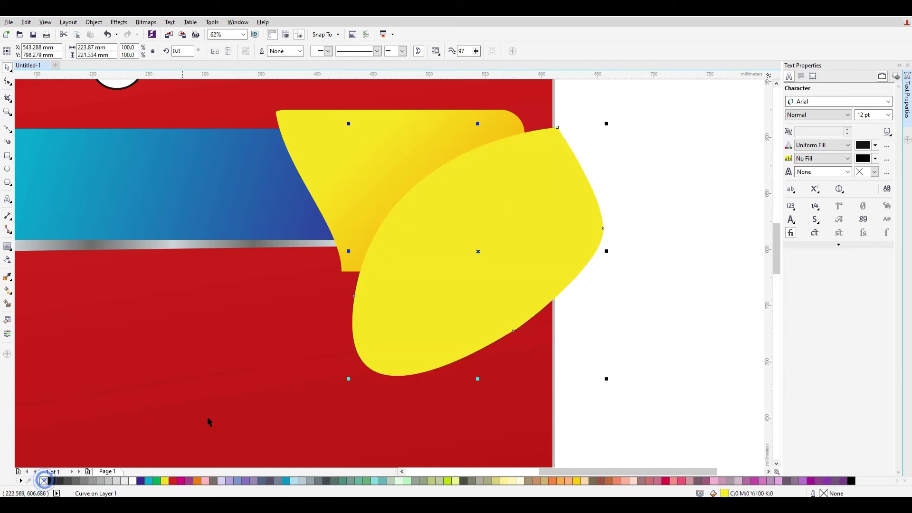
pyautogui.click(505, 216)
pyautogui.rightClick(501, 205)
pyautogui.click(544, 214)
pyautogui.click(447, 182)
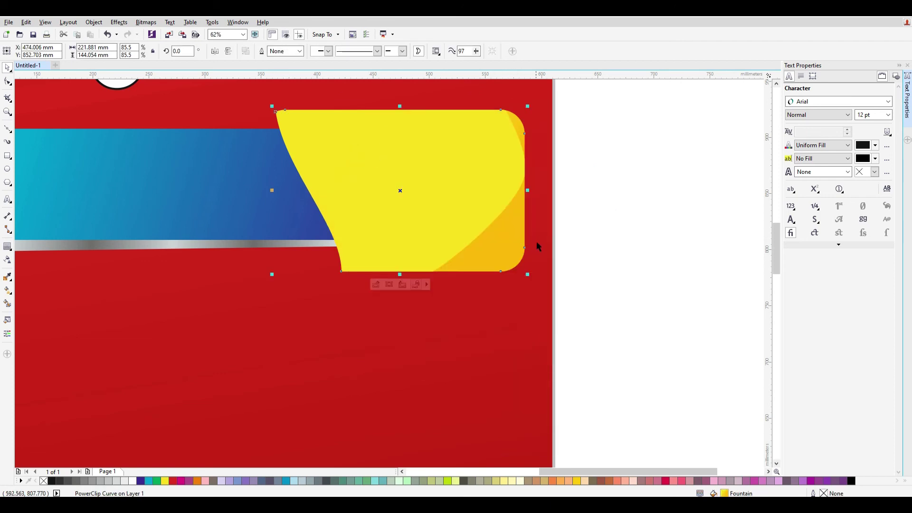
# Step: Edit the PowerClip contents and move the yellow curve down and right so its arc crosses the shape's lower-right area
pyautogui.rightClick(470, 181)
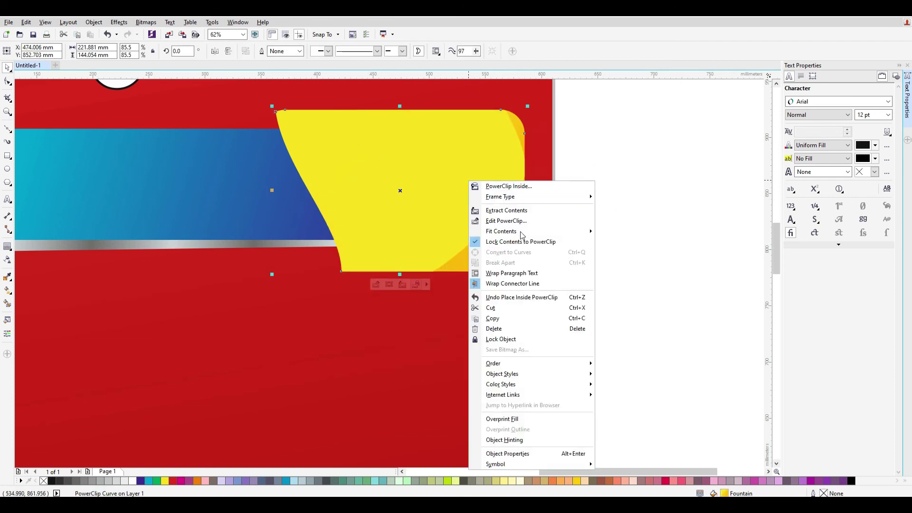
pyautogui.click(533, 223)
pyautogui.moveTo(419, 175); pyautogui.dragTo(478, 214)
pyautogui.rightClick(459, 194)
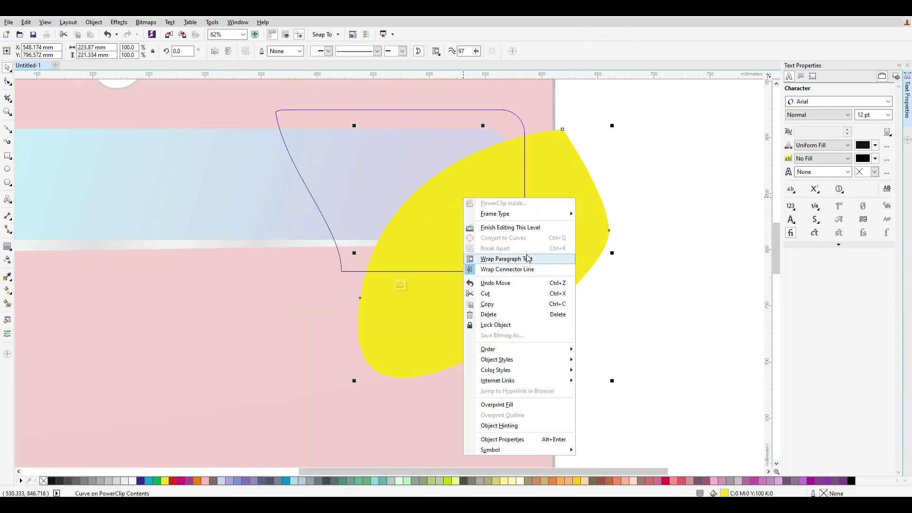
pyautogui.click(503, 231)
pyautogui.click(607, 342)
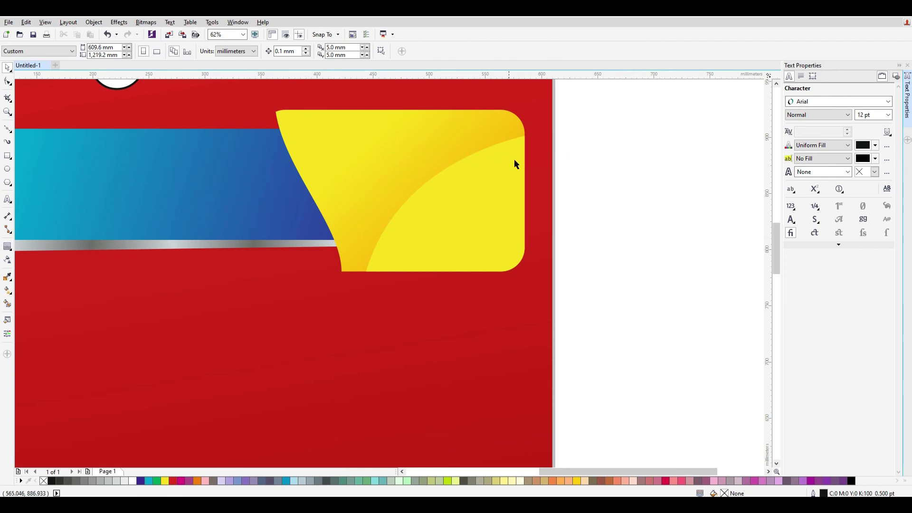
# Step: Reduce the yellow PowerClip shape's height from its bottom edge to about 129 mm
pyautogui.scroll(-2, 477, 255)
pyautogui.click(432, 248)
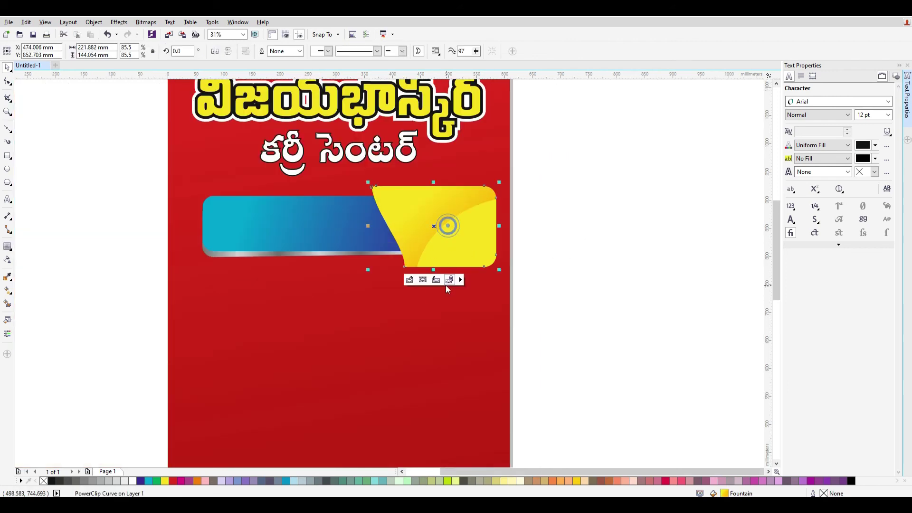
pyautogui.moveTo(433, 269); pyautogui.dragTo(433, 262)
pyautogui.moveTo(445, 225); pyautogui.dragTo(445, 225)
# Step: Add a black drop shadow to the yellow shape, cast from its bottom edge at a 96° angle so it falls on the blue panel
pyautogui.scroll(2, 346, 224)
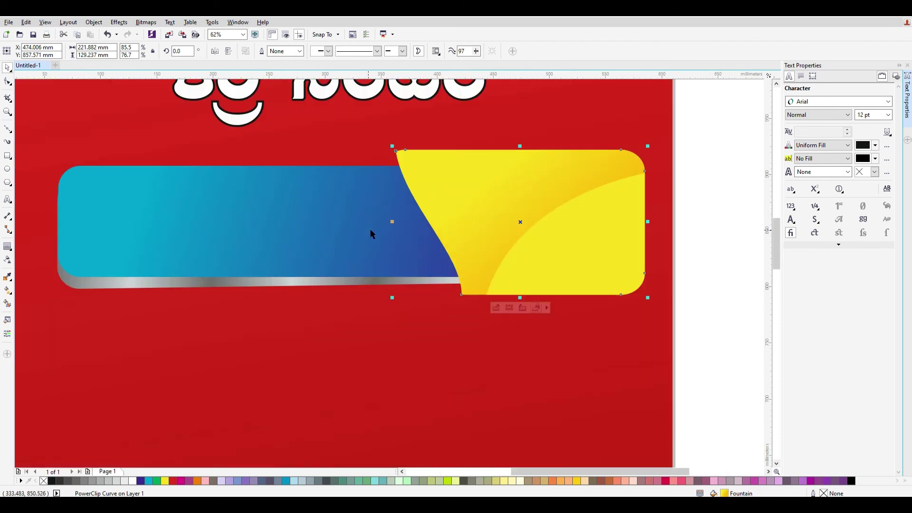
pyautogui.click(11, 250)
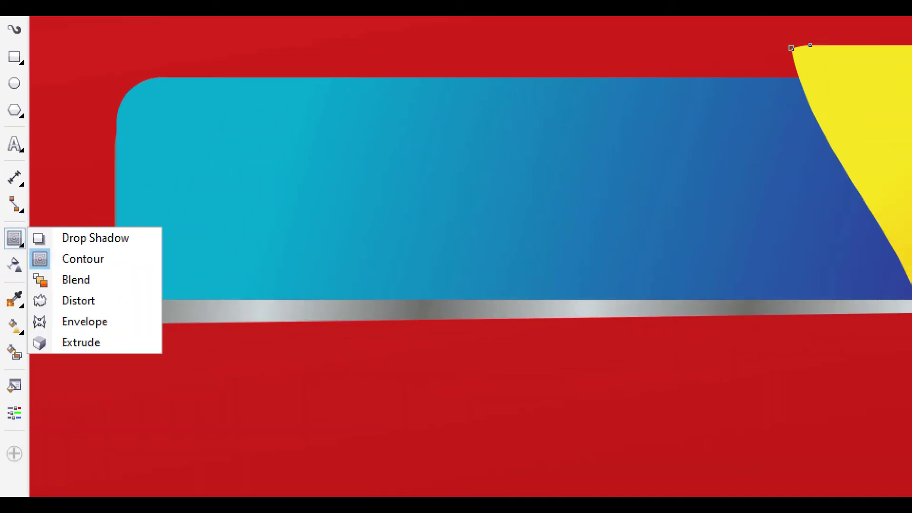
pyautogui.click(83, 258)
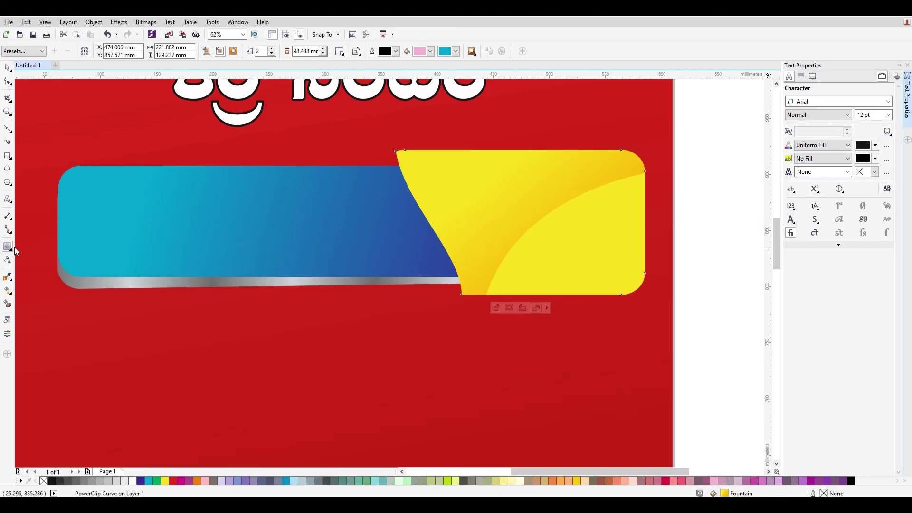
pyautogui.click(13, 250)
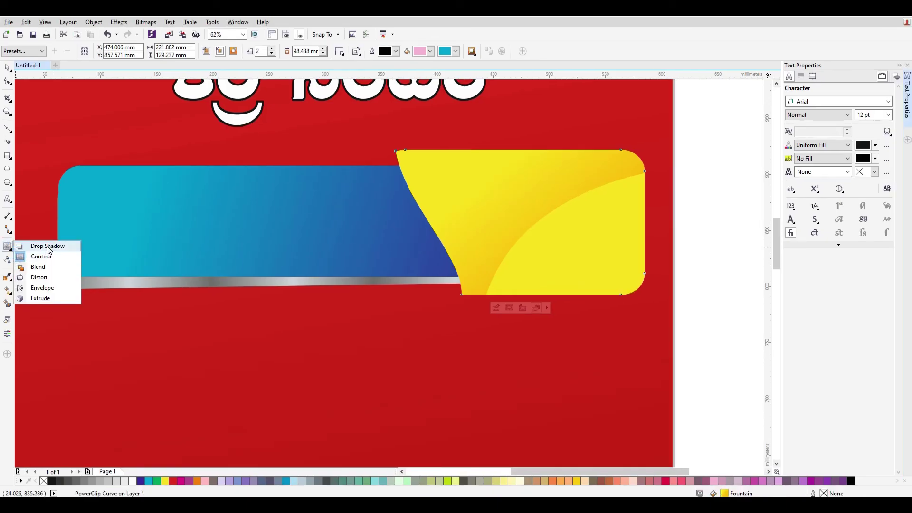
pyautogui.click(35, 244)
pyautogui.moveTo(425, 294); pyautogui.dragTo(486, 168)
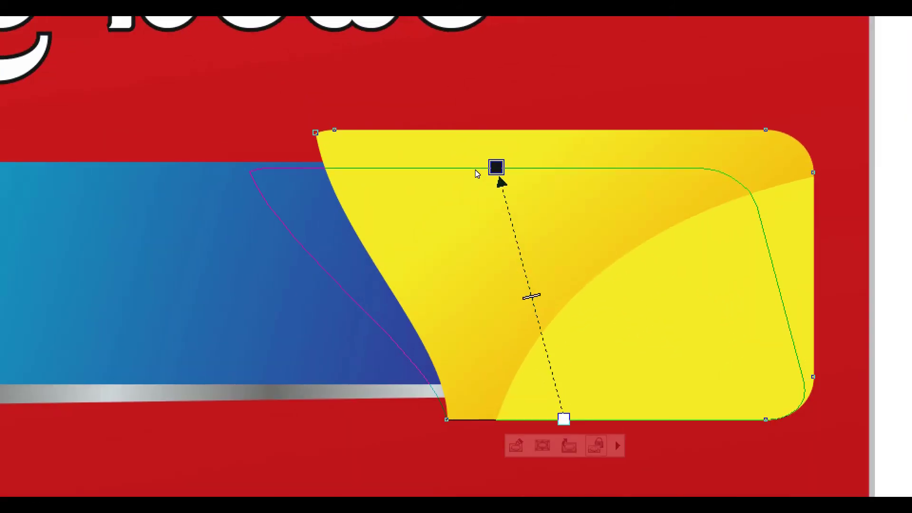
pyautogui.moveTo(479, 166); pyautogui.dragTo(507, 162)
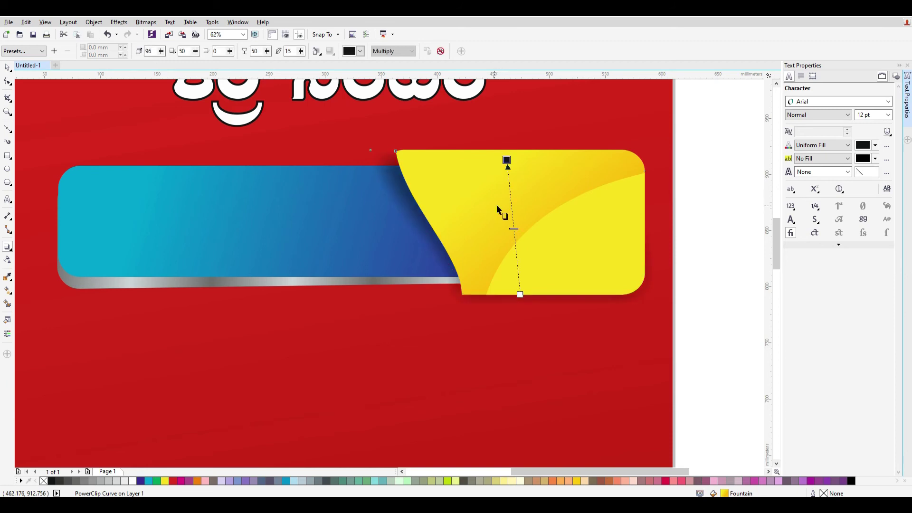
pyautogui.click(7, 68)
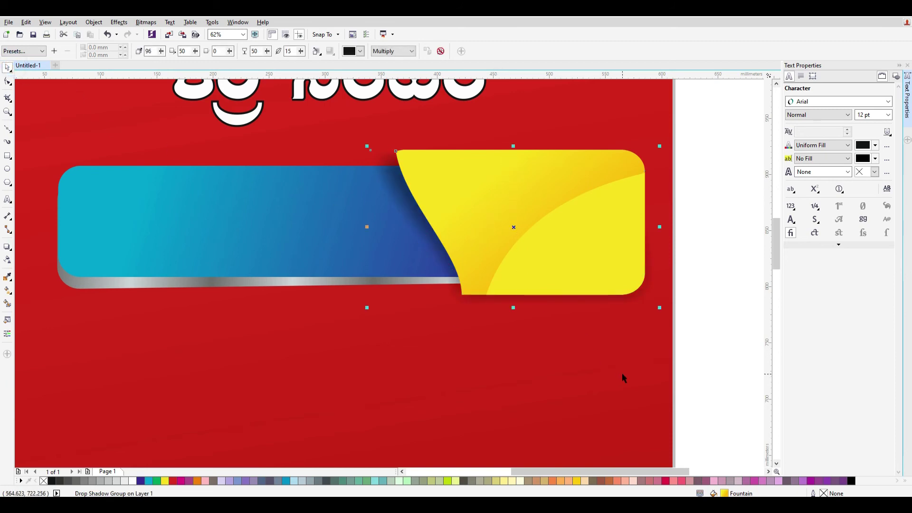
pyautogui.click(623, 373)
pyautogui.scroll(-2, 622, 372)
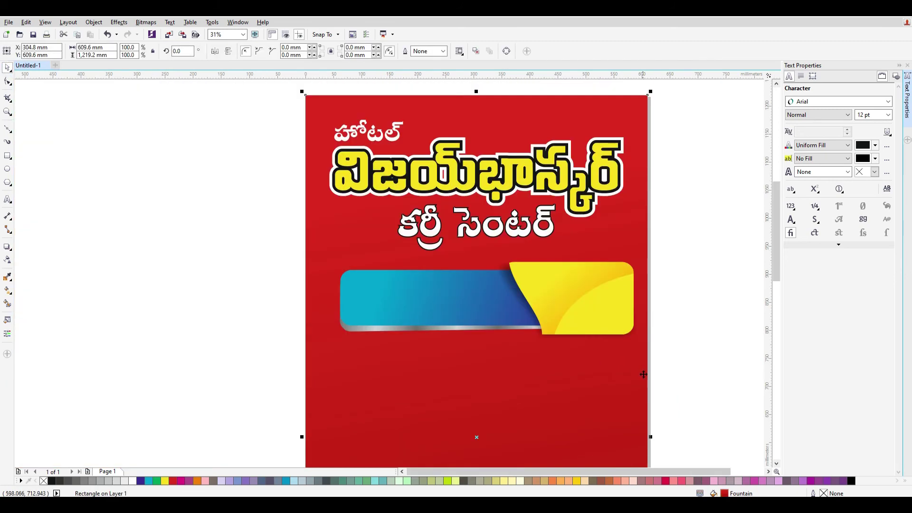
pyautogui.click(395, 139)
pyautogui.keyDown('ctrl'); pyautogui.click(397, 139); pyautogui.keyUp('ctrl')
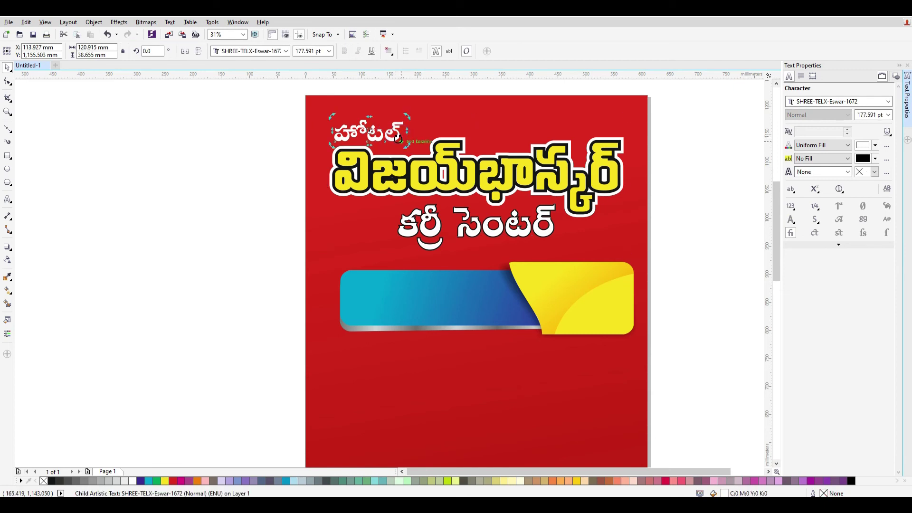
pyautogui.click(155, 188)
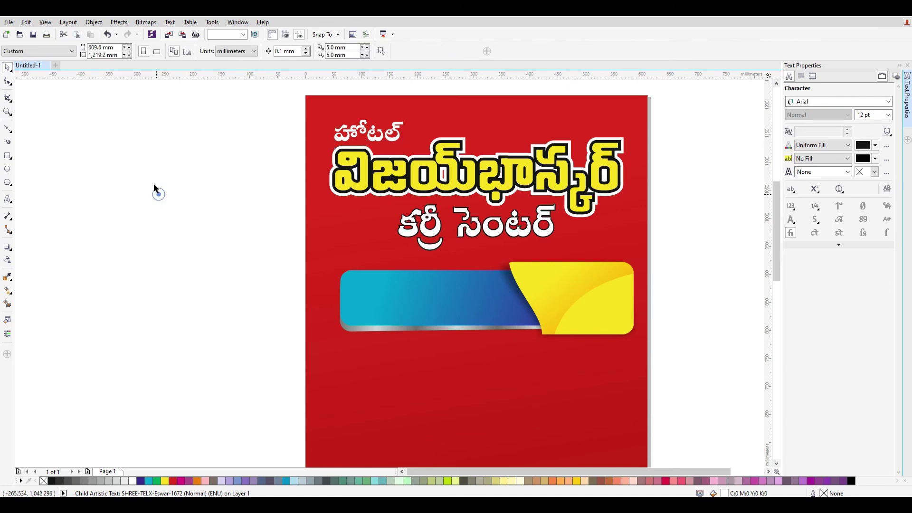
pyautogui.moveTo(356, 136); pyautogui.dragTo(368, 256)
pyautogui.hotkey('ctrl', 'z')
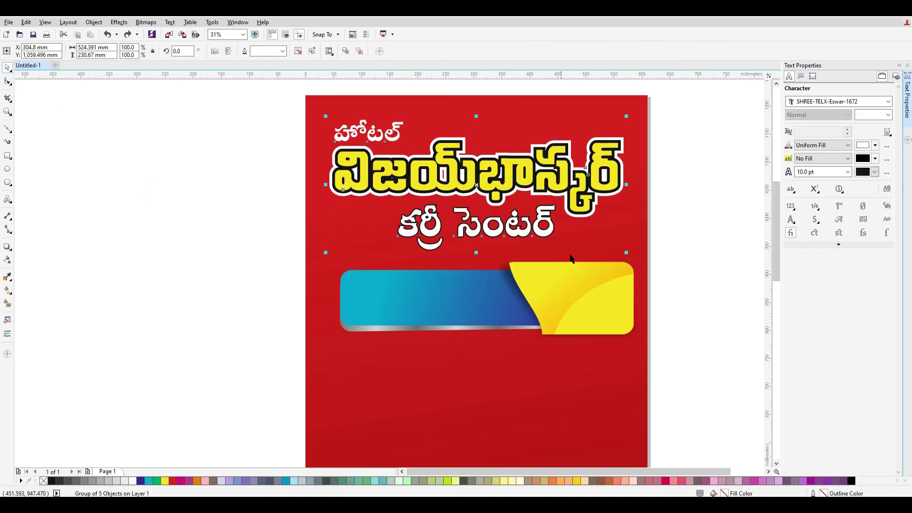
# Step: Ungroup the banner titles and place a copy of the హోటల్ text on the blue panel
pyautogui.hotkey('ctrl', 'u')
pyautogui.click(676, 267)
pyautogui.click(384, 133)
pyautogui.moveTo(383, 133); pyautogui.dragTo(405, 307)
pyautogui.rightClick(442, 297)
# Step: Replace the copied హోటల్ text on the blue panel with చికెన్ పకోడి
pyautogui.scroll(1, 412, 309)
pyautogui.doubleClick(408, 287)
pyautogui.hotkey('ctrl', 'a')
pyautogui.write('mr')
pyautogui.press('BackSpace')
pyautogui.press('BackSpace')
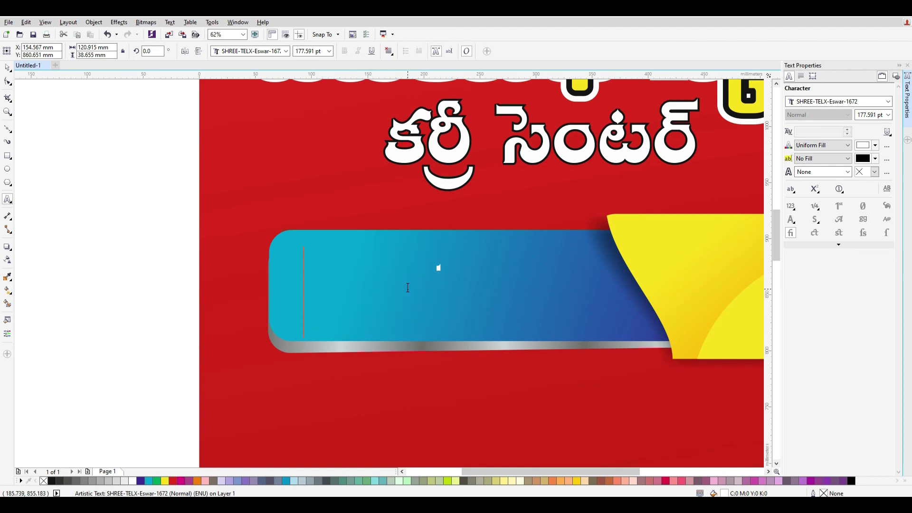
pyautogui.write('చికెన్ ప')
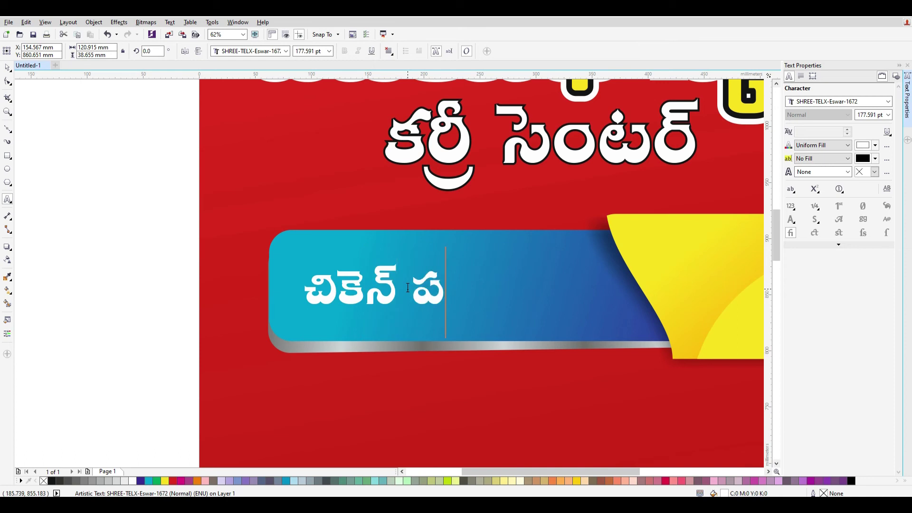
pyautogui.write('కోడి')
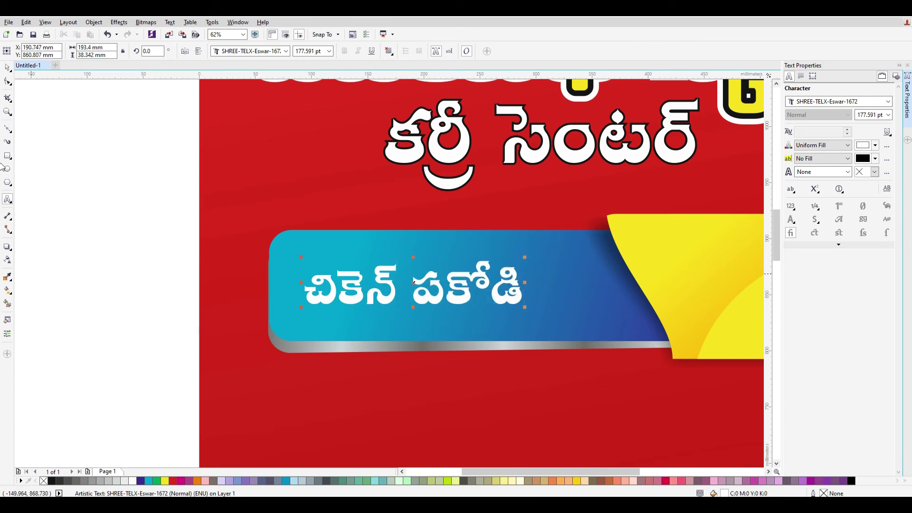
# Step: Move the చికెన్ పకోడి text toward the blue panel's left end and stretch its height to about 47 mm
pyautogui.click(7, 68)
pyautogui.moveTo(420, 297); pyautogui.dragTo(390, 292)
pyautogui.moveTo(401, 248); pyautogui.dragTo(400, 249)
pyautogui.scroll(-1, 498, 327)
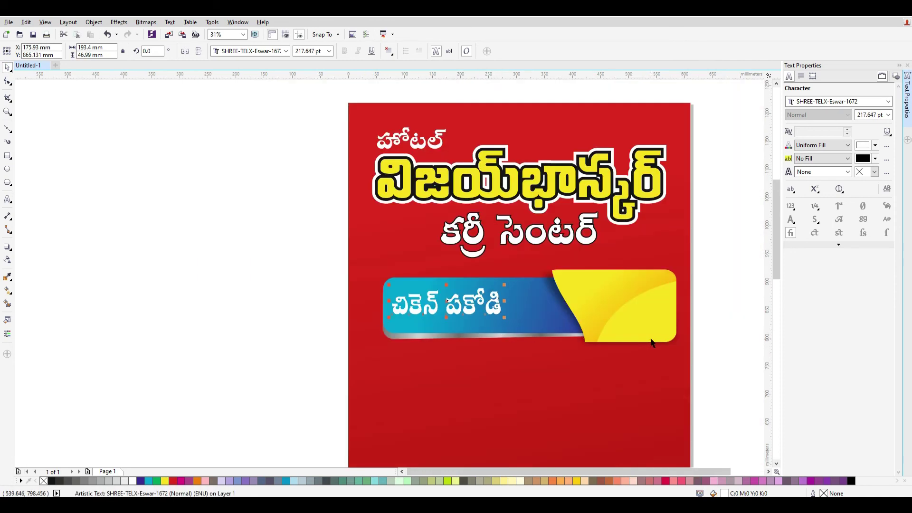
# Step: Duplicate the చికెన్ పకోడి text to its right and change the copy to 100g
pyautogui.moveTo(478, 309); pyautogui.dragTo(585, 309)
pyautogui.rightClick(585, 309)
pyautogui.doubleClick(546, 307)
pyautogui.hotkey('ctrl', 'a')
pyautogui.write('100g')
pyautogui.click(7, 68)
pyautogui.click(7, 69)
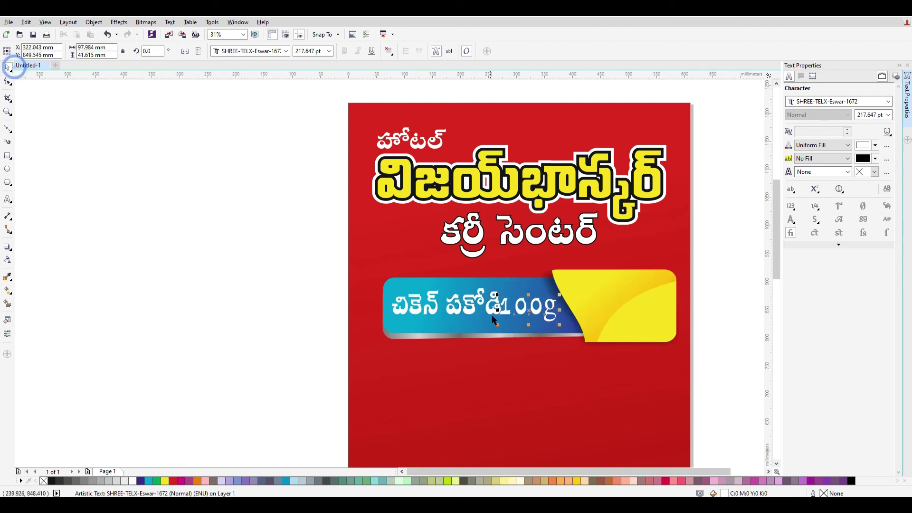
pyautogui.scroll(2, 560, 332)
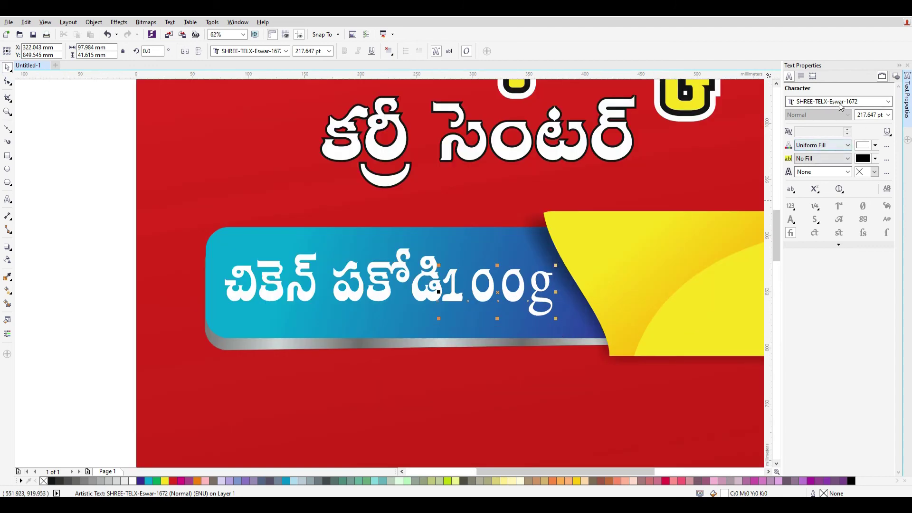
# Step: Set the font of the 100g text to Arial
pyautogui.click(887, 101)
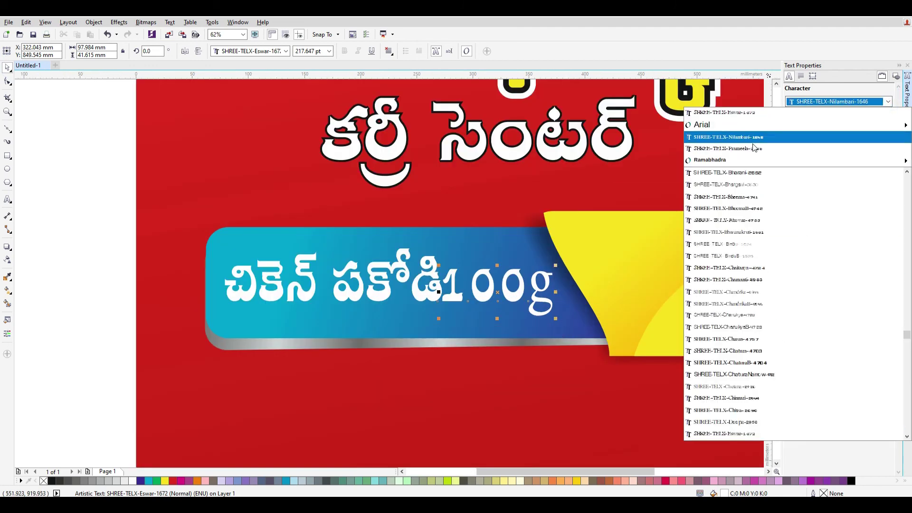
pyautogui.moveTo(754, 161)
pyautogui.scroll(-9, 775, 289)
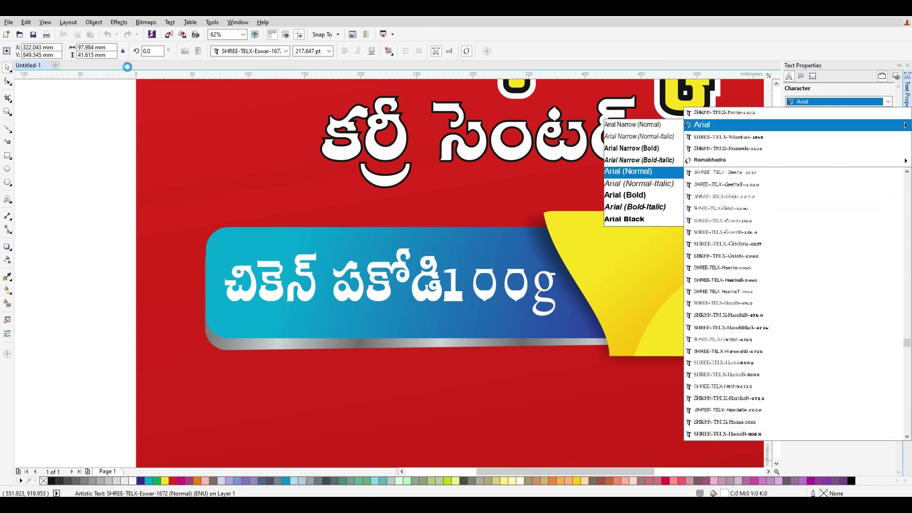
pyautogui.click(268, 52)
pyautogui.click(268, 51)
pyautogui.write('arial')
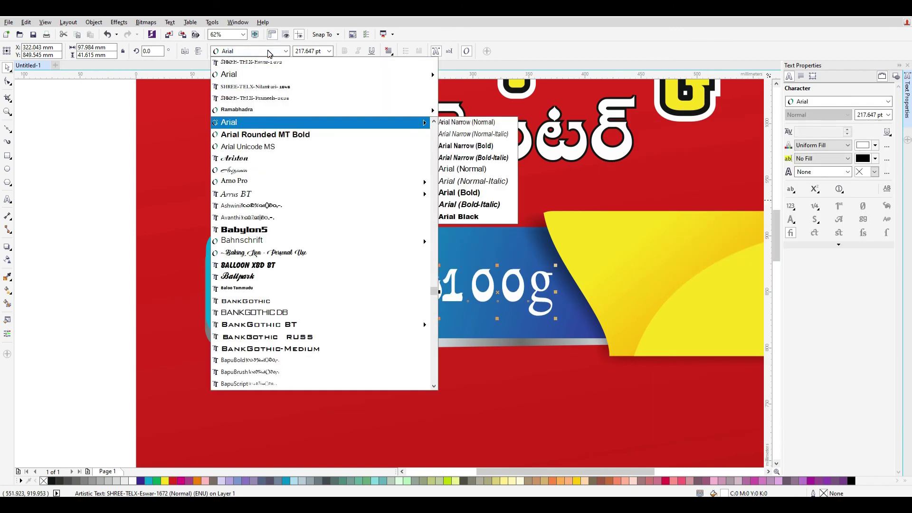
pyautogui.press('Return')
# Step: Shrink the 100g text to about 51 mm by 29 mm between చికెన్ పకోడి and the yellow shape, and nudge the Telugu text
pyautogui.moveTo(591, 322); pyautogui.dragTo(526, 296)
pyautogui.hotkey('ctrl', 'z')
pyautogui.moveTo(500, 261); pyautogui.dragTo(540, 289)
pyautogui.moveTo(427, 296); pyautogui.dragTo(429, 301)
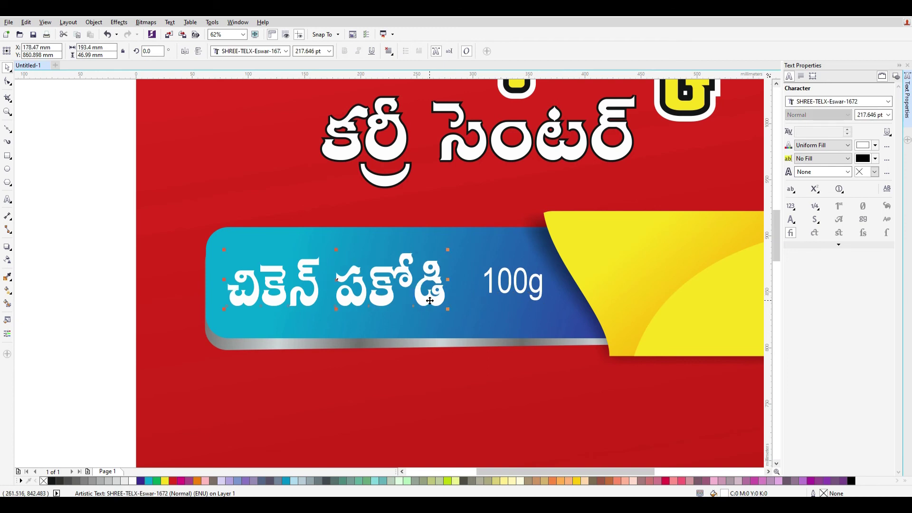
# Step: Give the చికెన్ పకోడి text a 4 pt black outline placed behind its fill
pyautogui.press('F12')
pyautogui.click(394, 196)
pyautogui.click(375, 267)
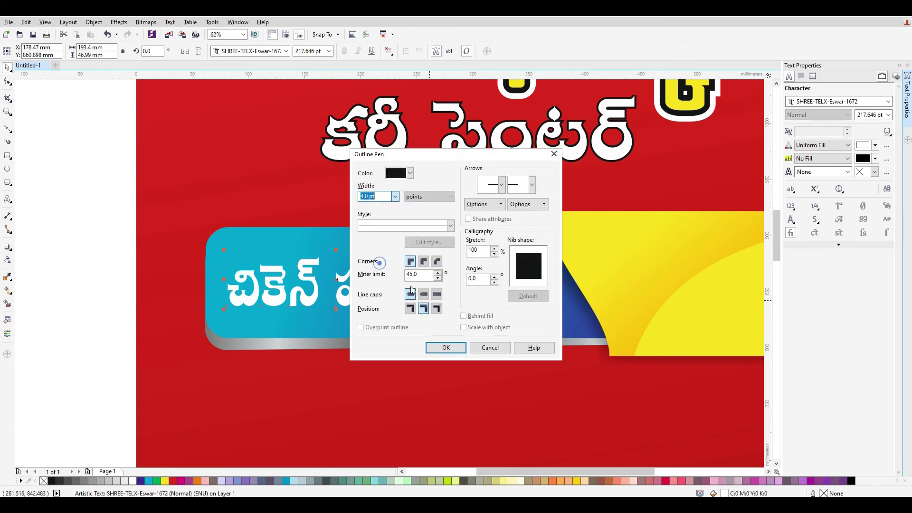
pyautogui.click(447, 351)
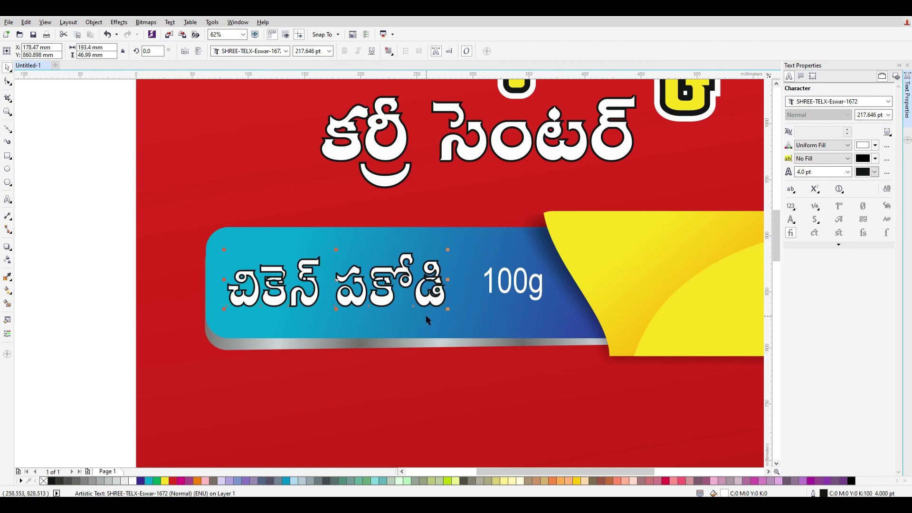
pyautogui.press('F12')
pyautogui.click(463, 315)
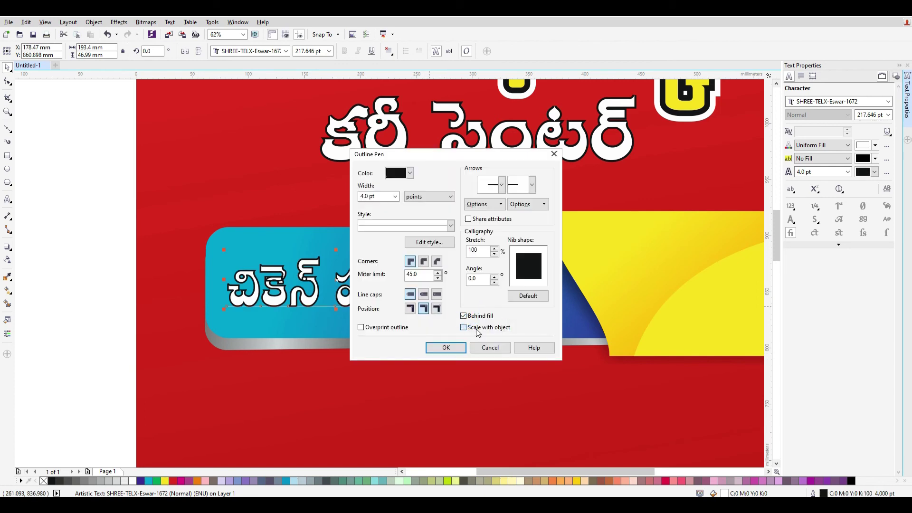
pyautogui.click(446, 347)
# Step: Shift the 100g text slightly lower beside చికెన్ పకోడి on the blue panel
pyautogui.keyDown('shift'); pyautogui.click(513, 291); pyautogui.keyUp('shift')
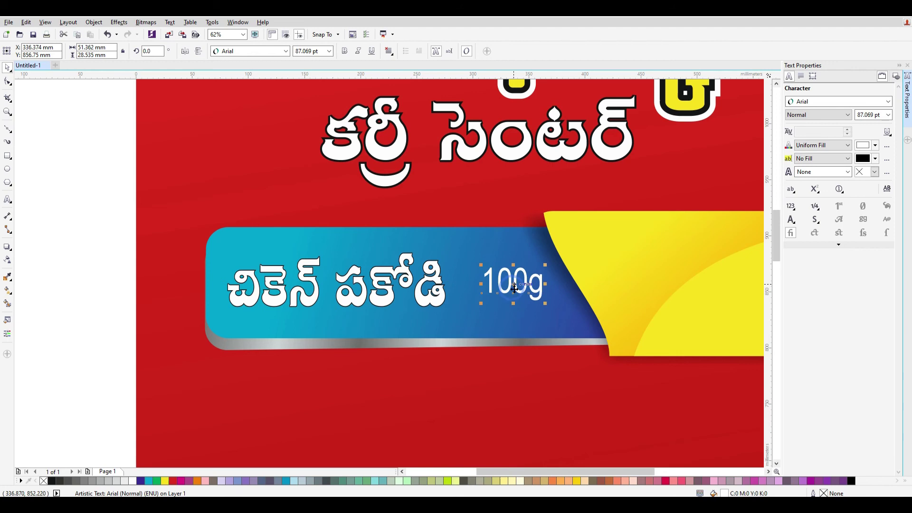
pyautogui.hotkey('ctrl', 'z')
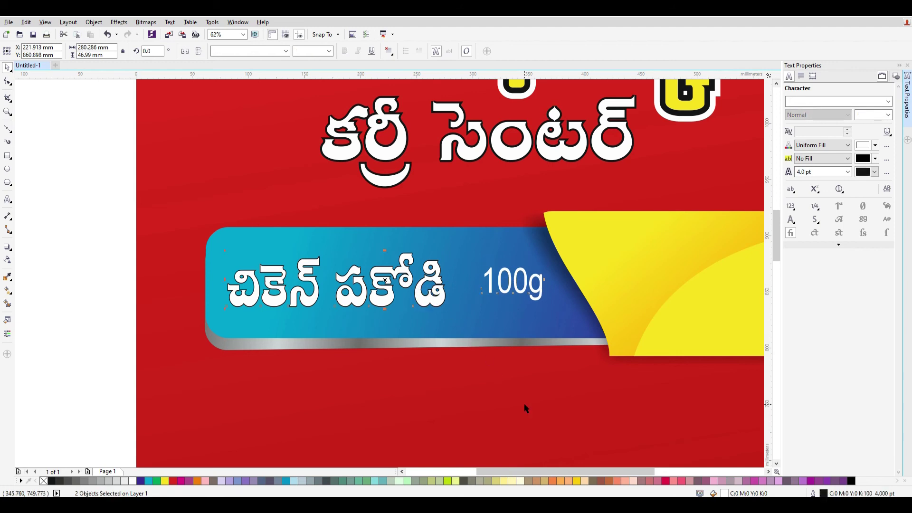
pyautogui.click(523, 402)
pyautogui.moveTo(521, 292)
pyautogui.mouseDown()
pyautogui.moveTo(521, 304)
pyautogui.moveTo(525, 283)
pyautogui.mouseUp()
pyautogui.hotkey('ctrl', 'z')
pyautogui.scroll(-2, 546, 294)
pyautogui.scroll(1, 623, 314)
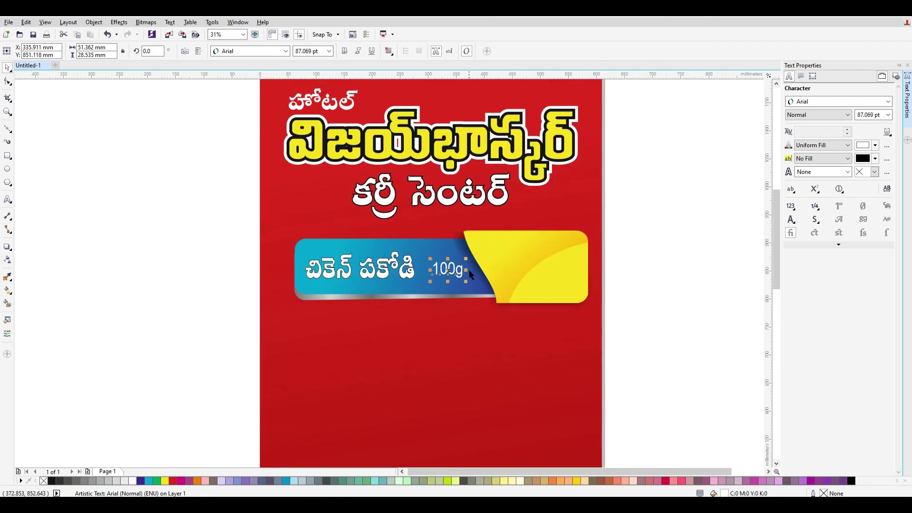
# Step: Duplicate the 100g text onto the yellow shape and enlarge the copy to about 117 mm by 65 mm
pyautogui.moveTo(450, 270); pyautogui.dragTo(594, 319)
pyautogui.rightClick(528, 267)
pyautogui.scroll(1, 560, 270)
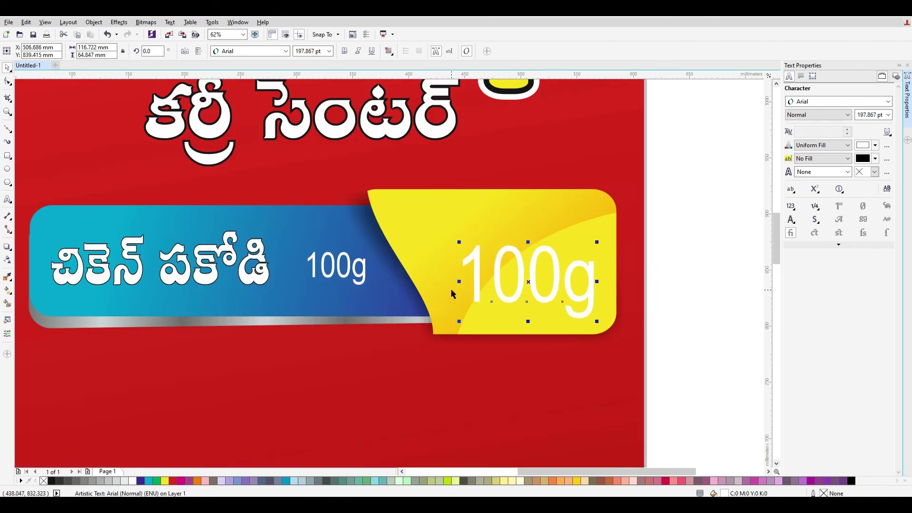
# Step: Widen the 100g copy on the yellow shape to about 146 mm from its left edge
pyautogui.moveTo(455, 278); pyautogui.dragTo(435, 277)
pyautogui.hotkey('ctrl', 'z')
pyautogui.moveTo(529, 287); pyautogui.dragTo(537, 288)
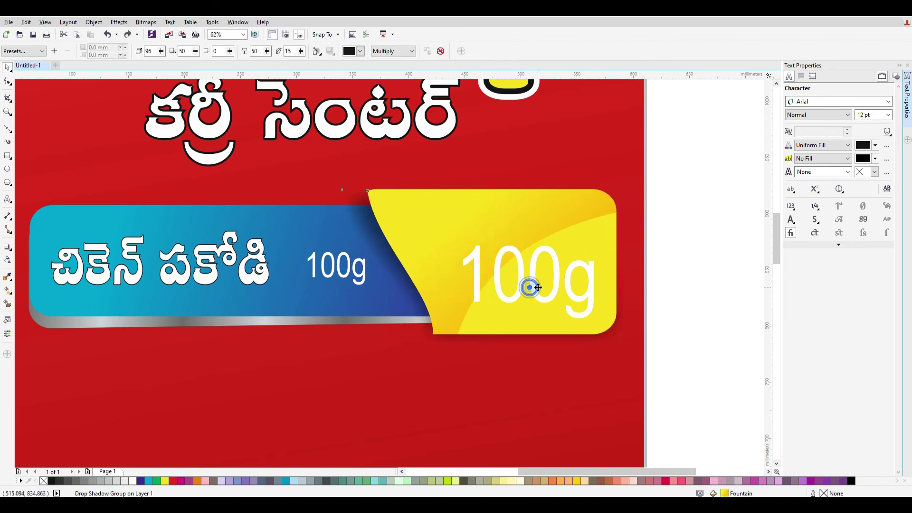
pyautogui.click(535, 286)
pyautogui.moveTo(457, 282); pyautogui.dragTo(425, 279)
pyautogui.hotkey('ctrl', 'z')
pyautogui.click(496, 282)
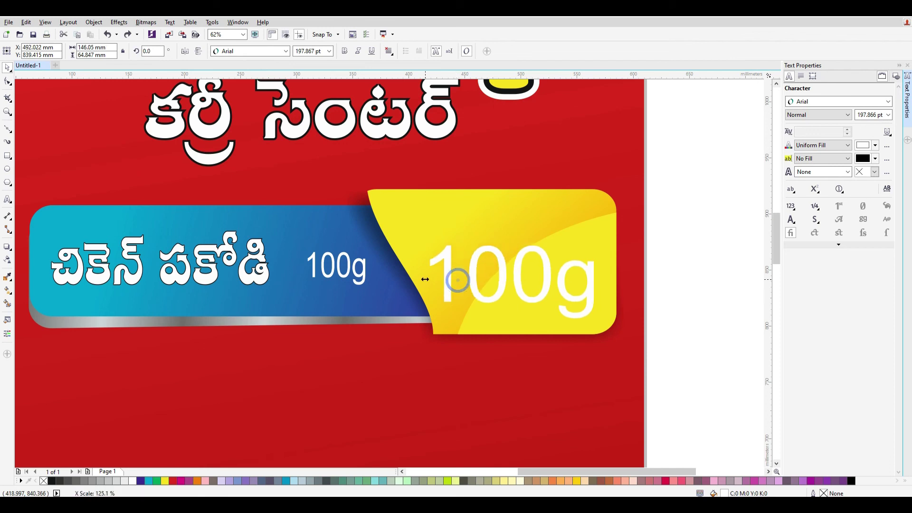
# Step: Replace the 100g copy on the yellow shape with the price Rs.50/-
pyautogui.doubleClick(509, 284)
pyautogui.hotkey('ctrl', 'a')
pyautogui.write('50')
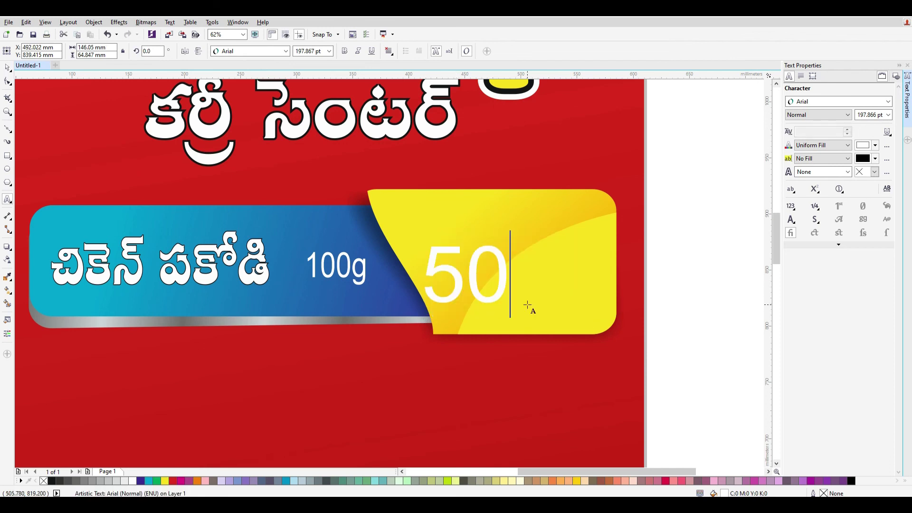
pyautogui.write('/-')
pyautogui.press('Left')
pyautogui.press('Left')
pyautogui.write('Rs.')
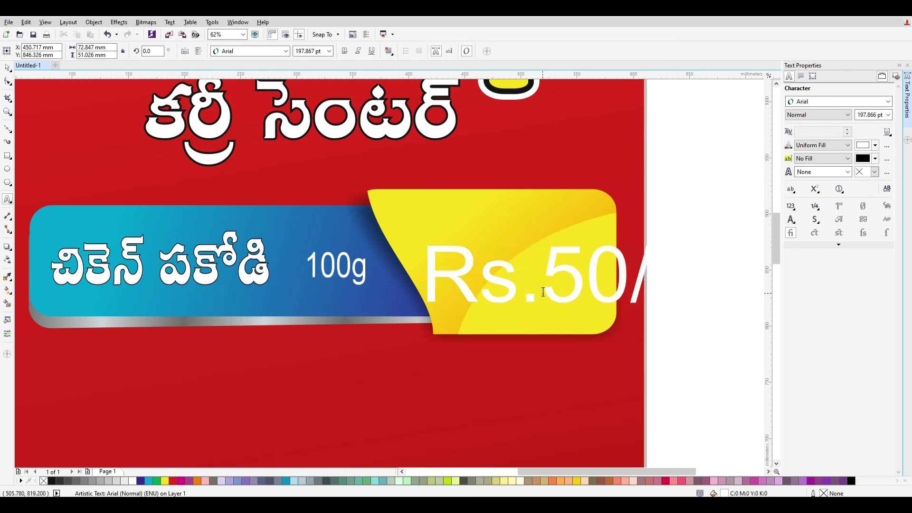
pyautogui.click(7, 67)
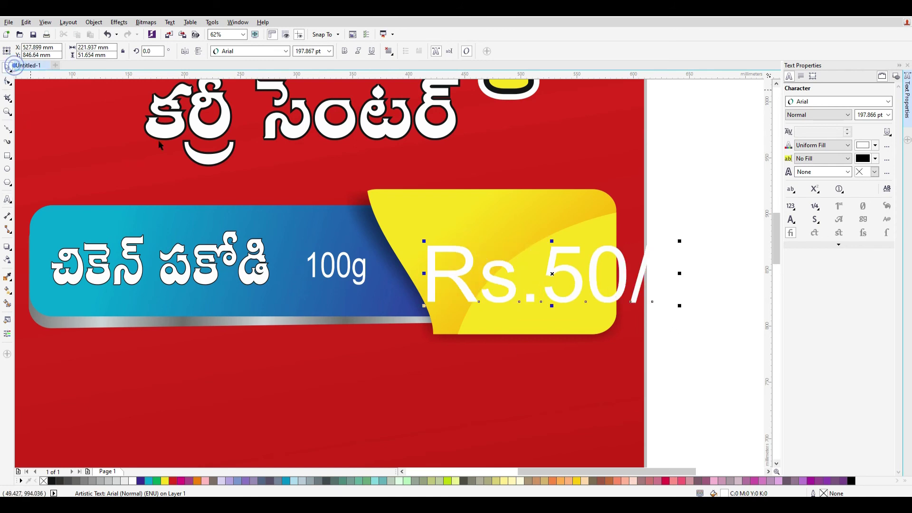
pyautogui.click(679, 269)
pyautogui.click(605, 273)
pyautogui.click(594, 261)
pyautogui.click(562, 278)
pyautogui.press('F10')
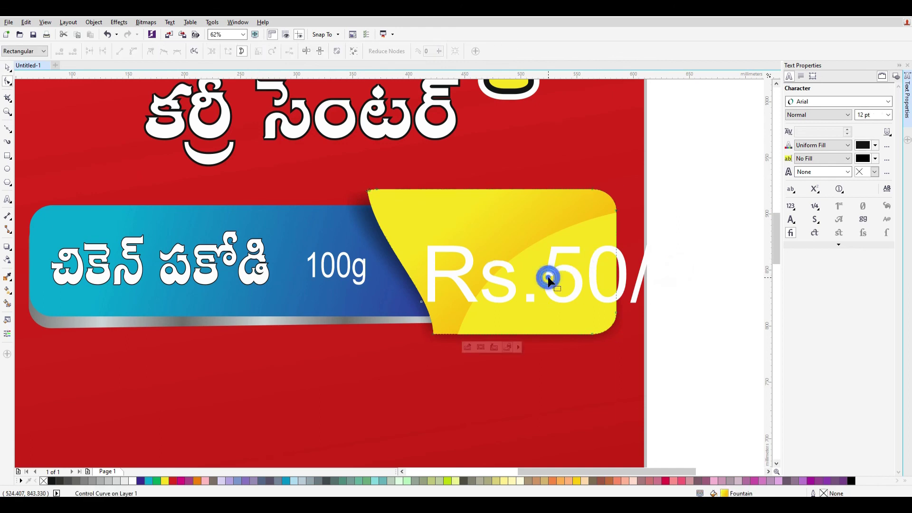
# Step: Delete the Rs. prefix from the price text so it reads 50/-
pyautogui.click(7, 199)
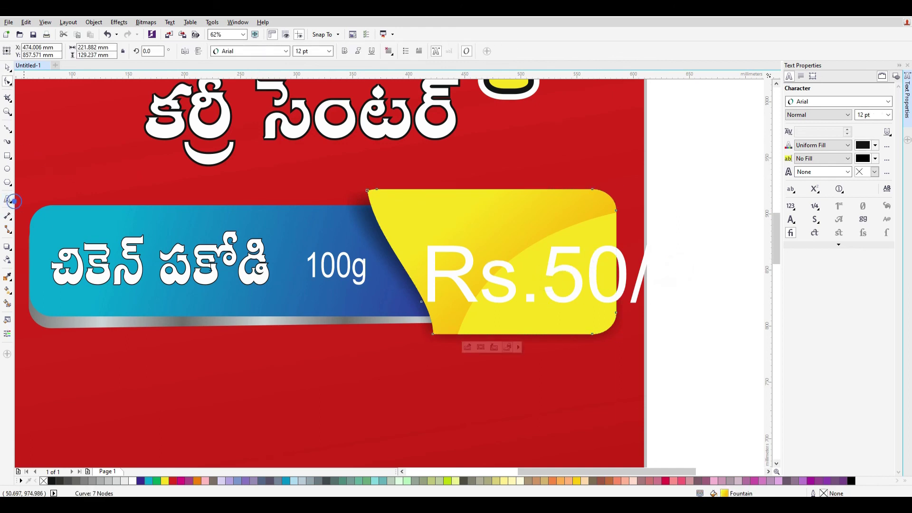
pyautogui.moveTo(422, 278); pyautogui.dragTo(535, 279)
pyautogui.press('Delete')
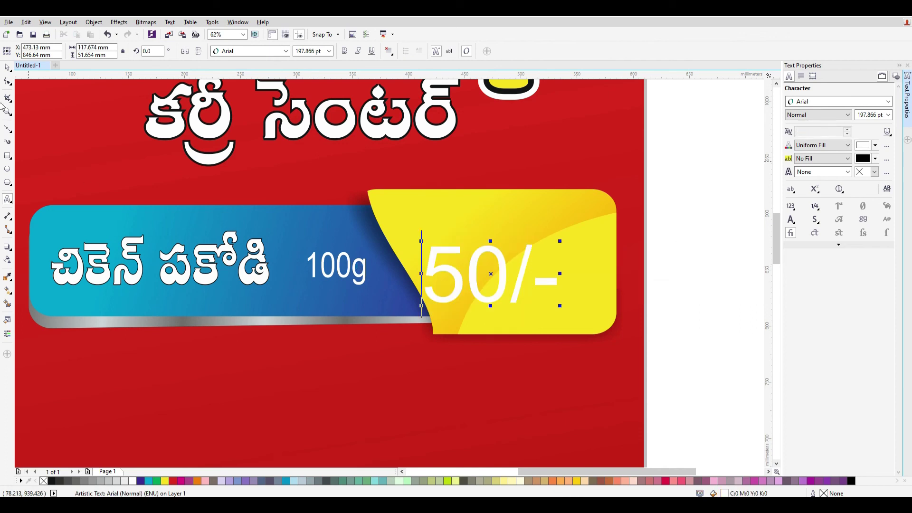
pyautogui.click(7, 70)
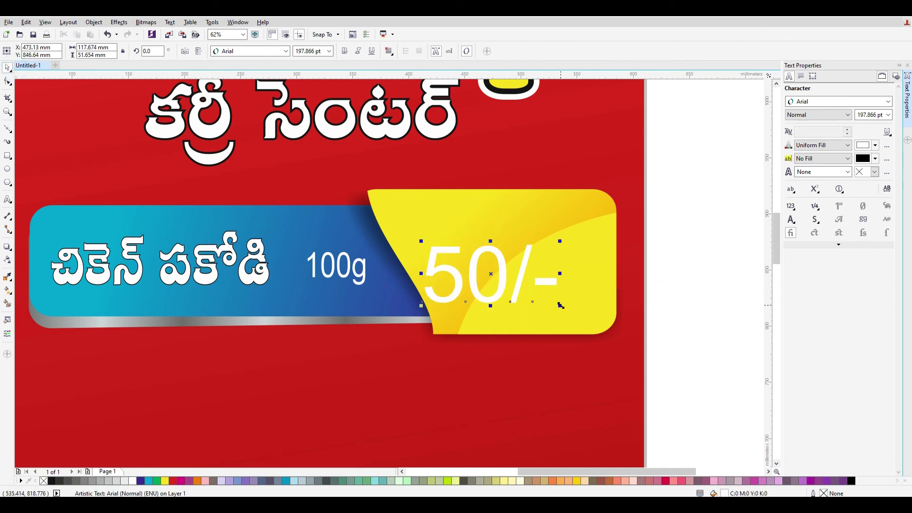
# Step: Enlarge the 50/- price to about 142 mm wide in the middle of the yellow shape and set its font to Impact
pyautogui.moveTo(560, 306); pyautogui.dragTo(587, 317)
pyautogui.moveTo(539, 286); pyautogui.dragTo(554, 277)
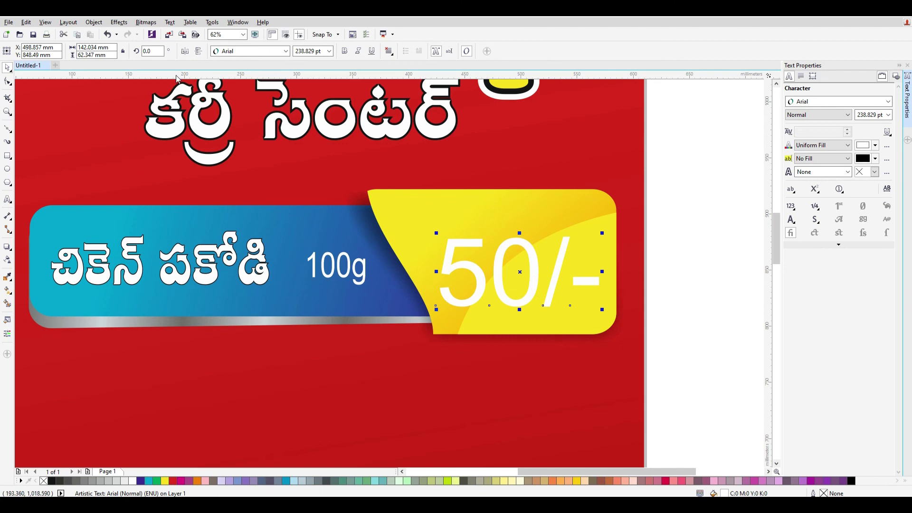
pyautogui.click(242, 51)
pyautogui.write('Impact')
pyautogui.press('Return')
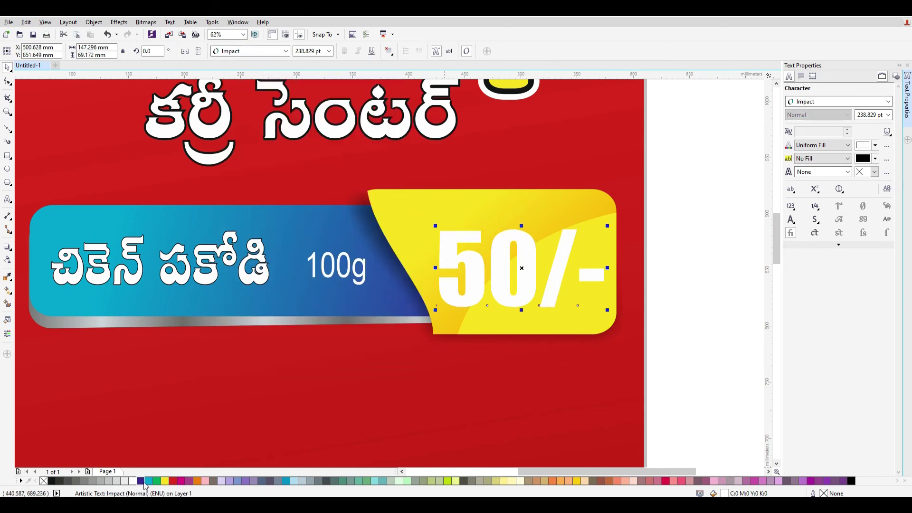
# Step: Fill the 50/- price with black (C0 M0 Y0 K100) and give it a white outline
pyautogui.click(45, 481)
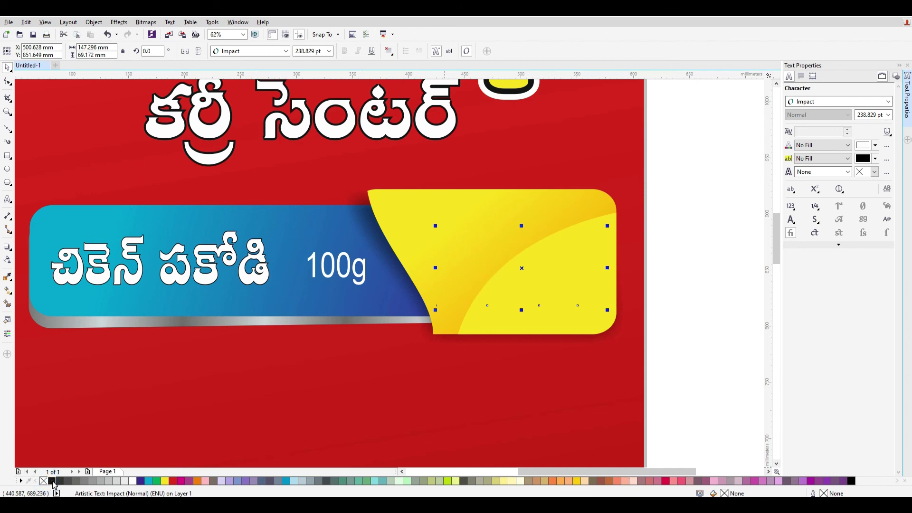
pyautogui.click(53, 481)
pyautogui.rightClick(130, 482)
# Step: Set the 50/- price's outline width to 16 pt and place the outline behind the fill
pyautogui.press('F12')
pyautogui.click(394, 197)
pyautogui.click(394, 196)
pyautogui.click(367, 292)
pyautogui.click(442, 347)
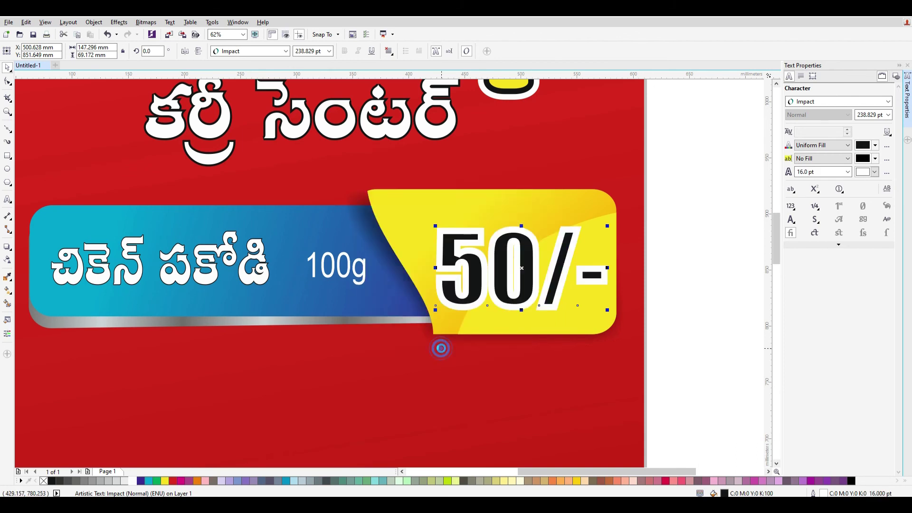
pyautogui.press('F12')
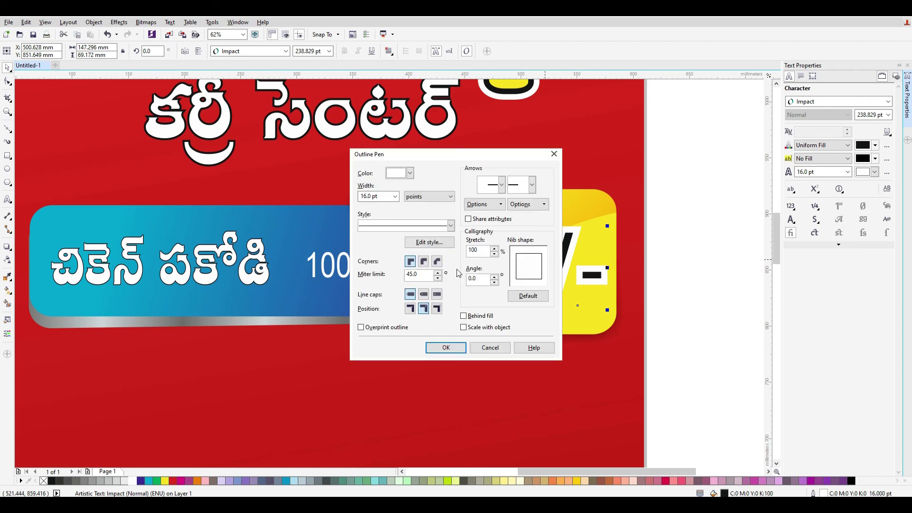
pyautogui.click(463, 316)
pyautogui.click(443, 347)
# Step: Align the 50/- price to the vertical centre of the yellow shape, keeping its horizontal position
pyautogui.keyDown('shift'); pyautogui.click(552, 218); pyautogui.keyUp('shift')
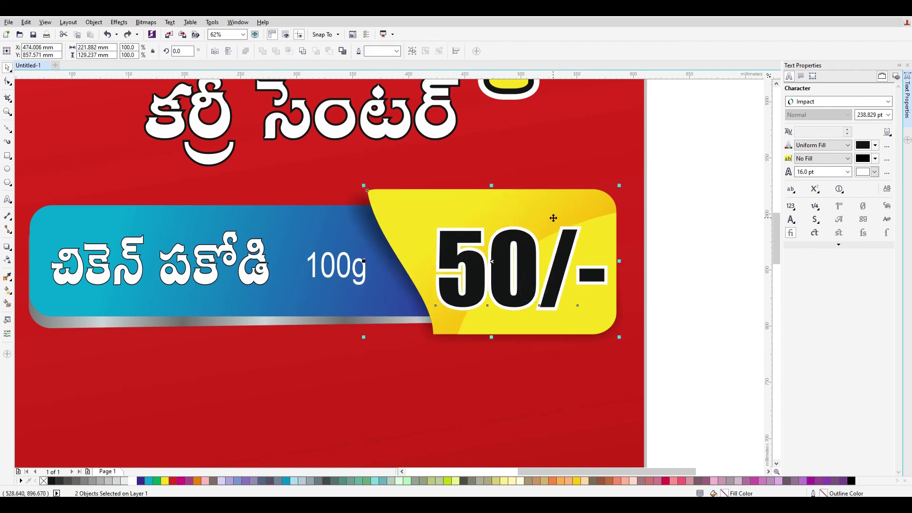
pyautogui.press('c')
pyautogui.press('e')
pyautogui.hotkey('ctrl', 'z')
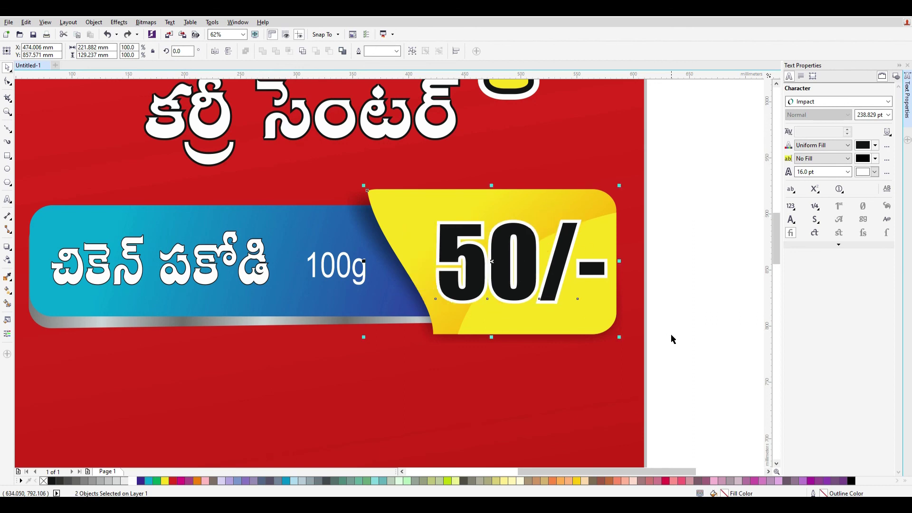
pyautogui.click(666, 332)
# Step: Group the blue and yellow price panel with its texts and centre the group horizontally on the red background
pyautogui.scroll(-5, 669, 352)
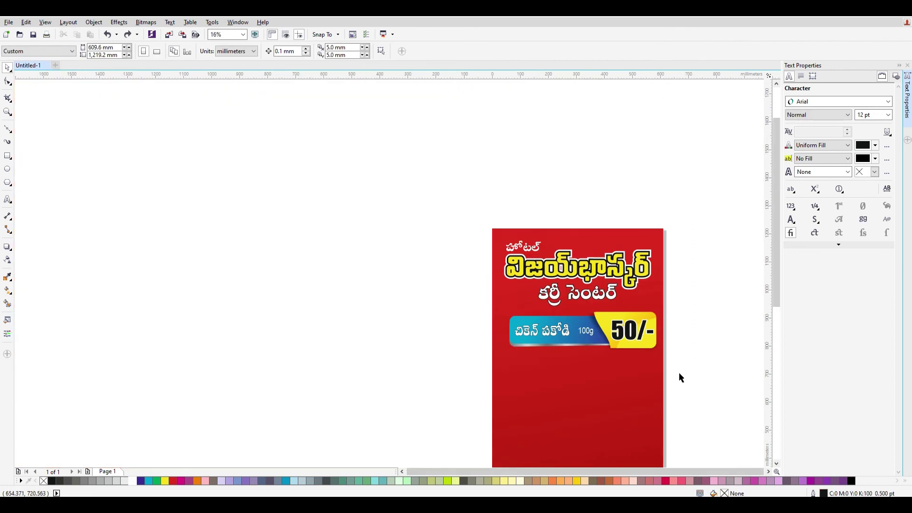
pyautogui.moveTo(710, 386); pyautogui.dragTo(463, 304)
pyautogui.hotkey('ctrl', 'g')
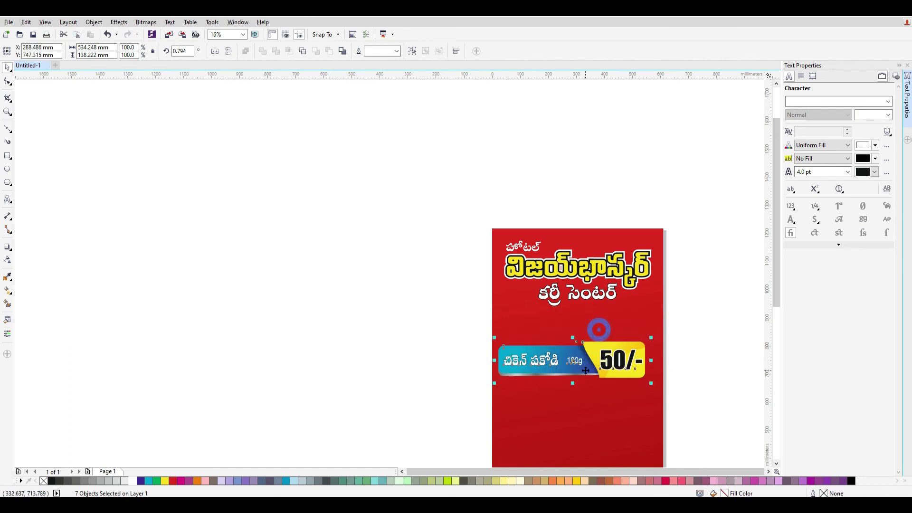
pyautogui.keyDown('shift'); pyautogui.click(648, 233); pyautogui.keyUp('shift')
pyautogui.press('c')
pyautogui.click(704, 380)
pyautogui.scroll(2, 687, 379)
pyautogui.scroll(-2, 675, 391)
pyautogui.scroll(-5, 677, 399)
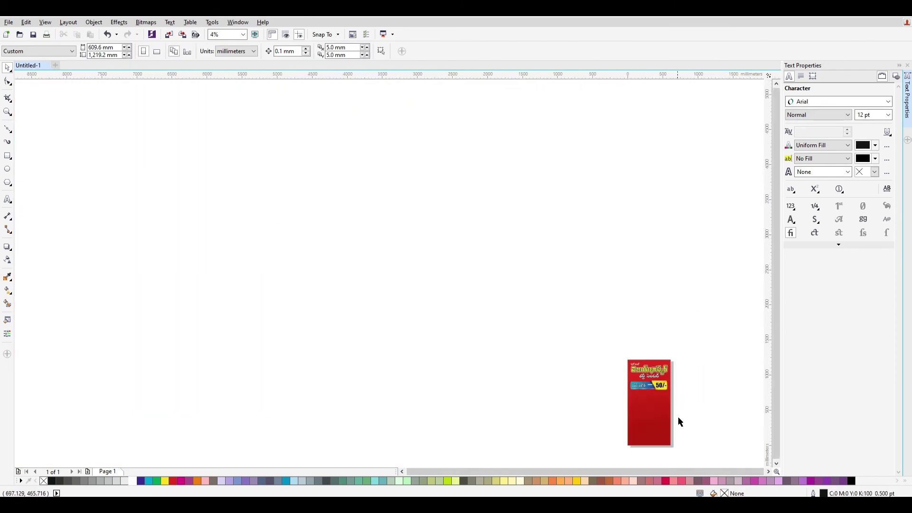
# Step: Flatten the grouped price panel to about 101 mm high and place a copy of it directly underneath
pyautogui.scroll(5, 677, 415)
pyautogui.click(582, 382)
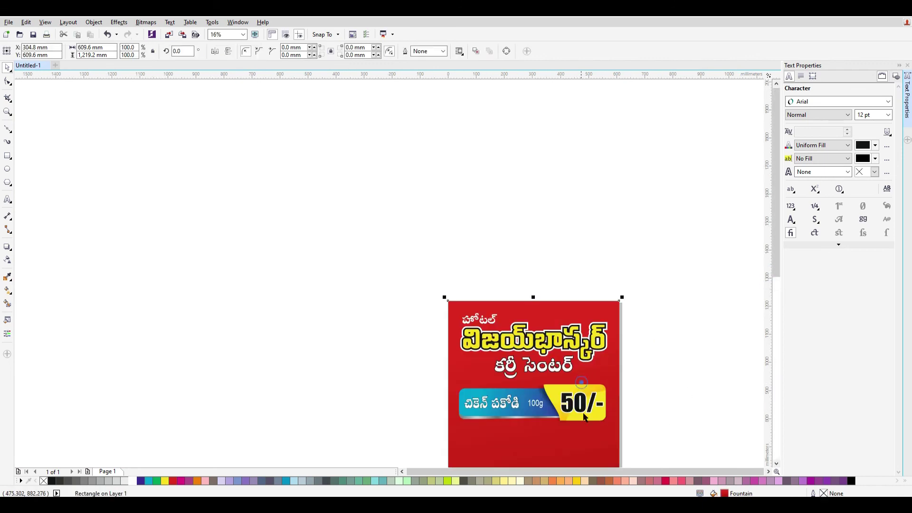
pyautogui.click(576, 406)
pyautogui.hotkey('shift', 'F2')
pyautogui.scroll(-6, 567, 399)
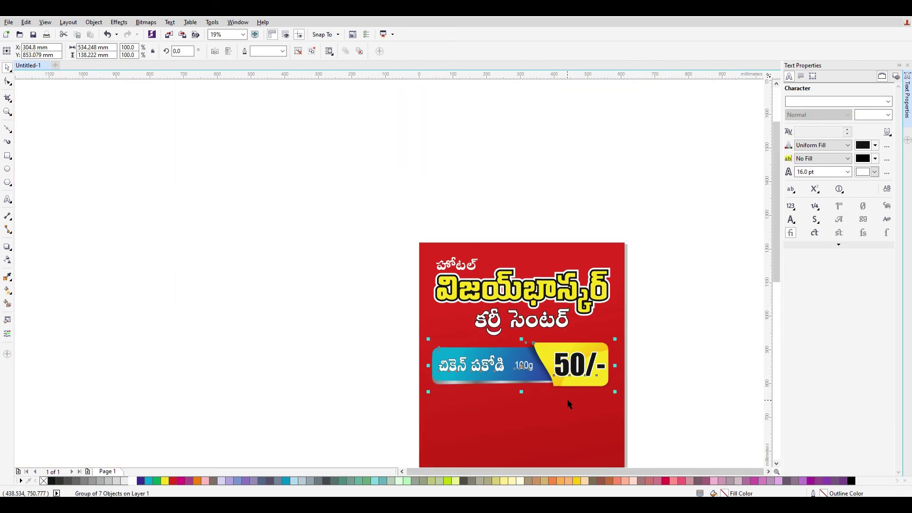
pyautogui.scroll(3, 582, 404)
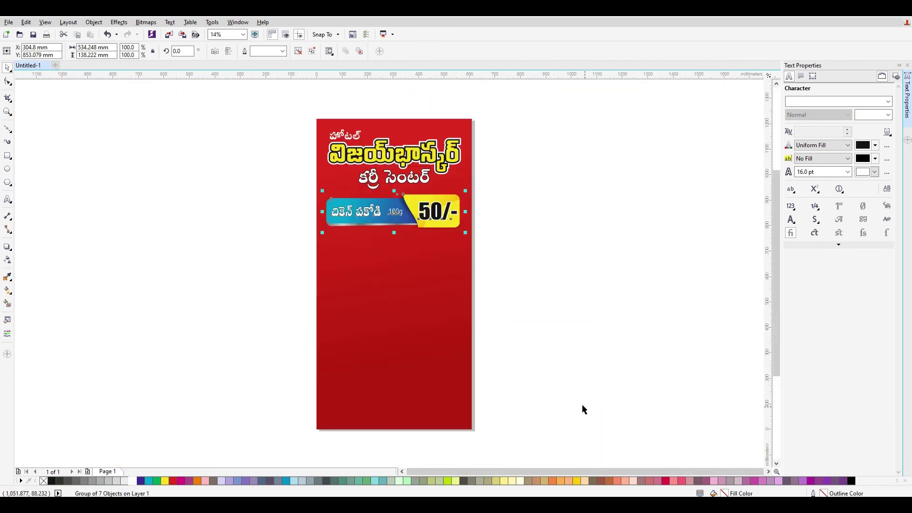
pyautogui.moveTo(393, 230); pyautogui.dragTo(430, 234)
pyautogui.rightClick(430, 235)
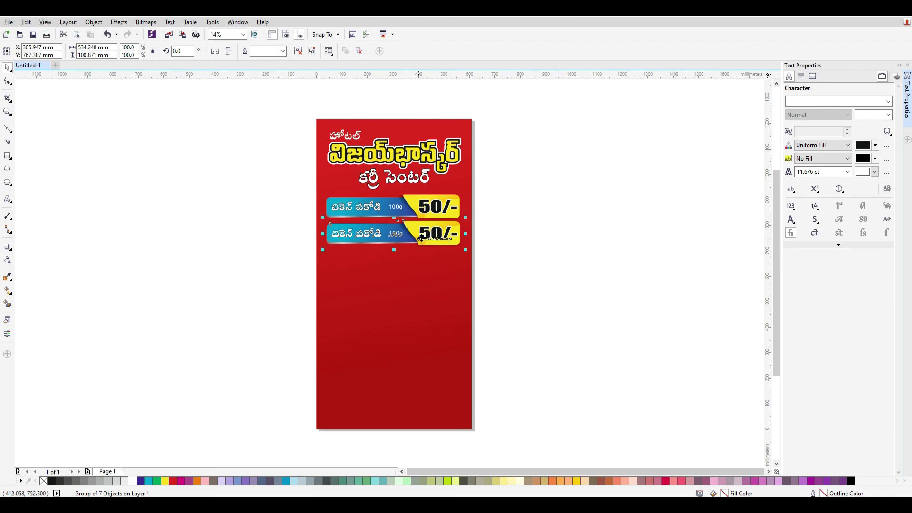
# Step: Repeat the duplication six times at the same spacing to make a column of eight price panels down the banner
pyautogui.hotkey('ctrl', 'd')
pyautogui.hotkey('ctrl', 'd')
pyautogui.hotkey('ctrl', 'd')
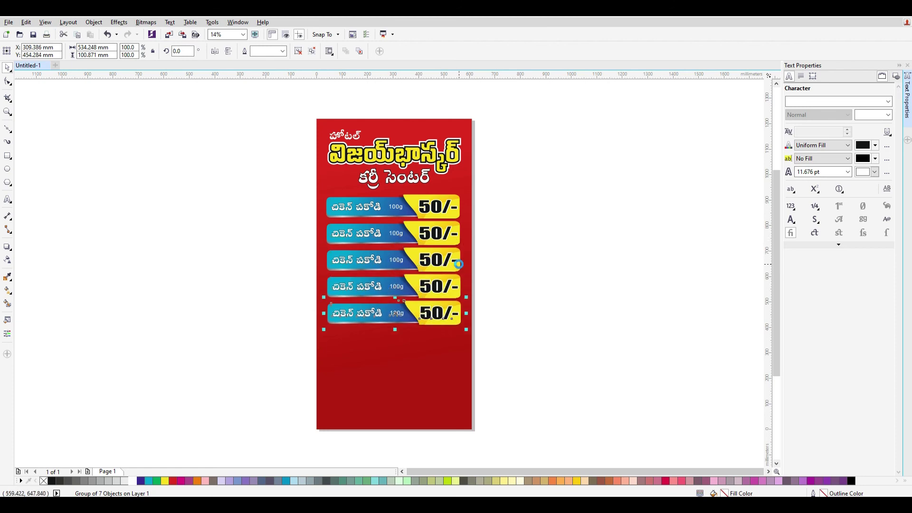
pyautogui.hotkey('ctrl', 'd')
pyautogui.hotkey('ctrl', 'd')
pyautogui.hotkey('ctrl', 'd')
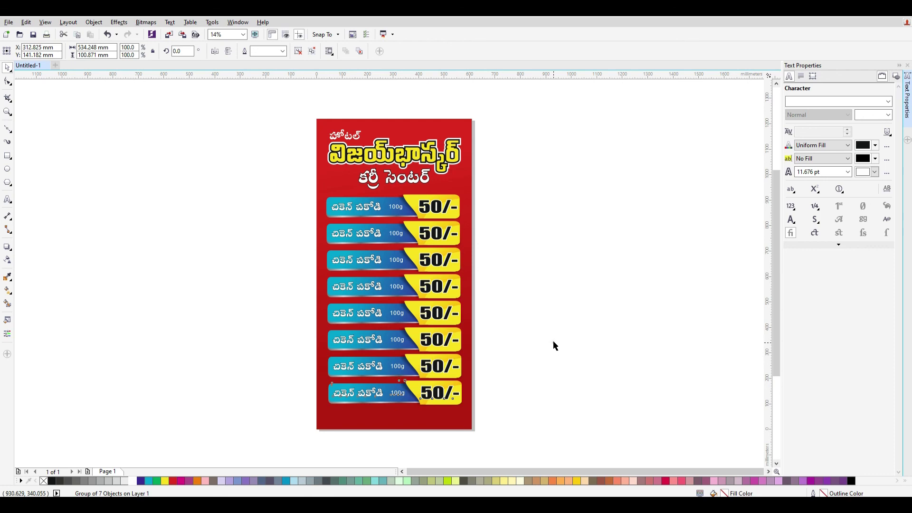
pyautogui.click(554, 343)
# Step: Copy the white హోటల్ heading into the empty red area below the last price panel
pyautogui.click(355, 142)
pyautogui.moveTo(355, 141); pyautogui.dragTo(403, 415)
pyautogui.rightClick(403, 415)
pyautogui.scroll(2, 395, 434)
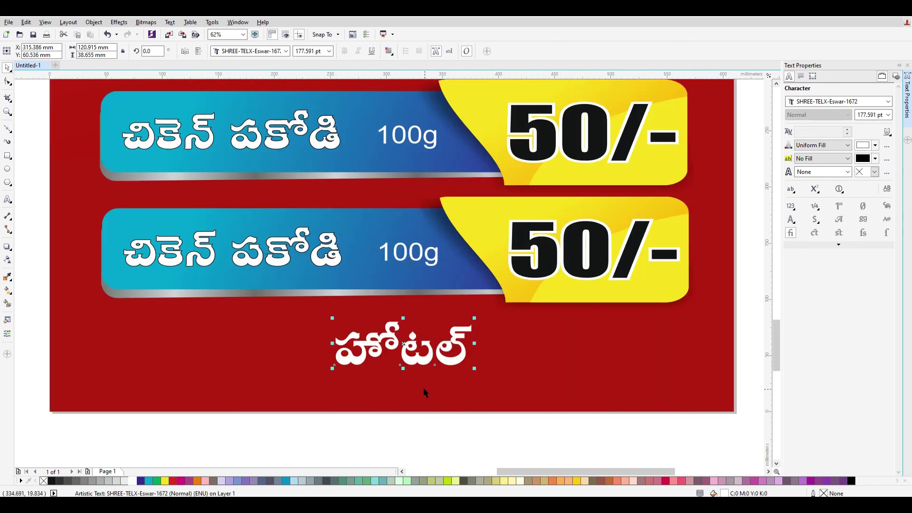
# Step: Replace the copied heading's text with the note "గమనిక : ఇక్కడ భోజన సన"
pyautogui.doubleClick(407, 353)
pyautogui.hotkey('ctrl', 'a')
pyautogui.write('xbl')
pyautogui.press('BackSpace')
pyautogui.press('BackSpace')
pyautogui.press('BackSpace')
pyautogui.write('జమని')
pyautogui.press('BackSpace')
pyautogui.press('BackSpace')
pyautogui.press('BackSpace')
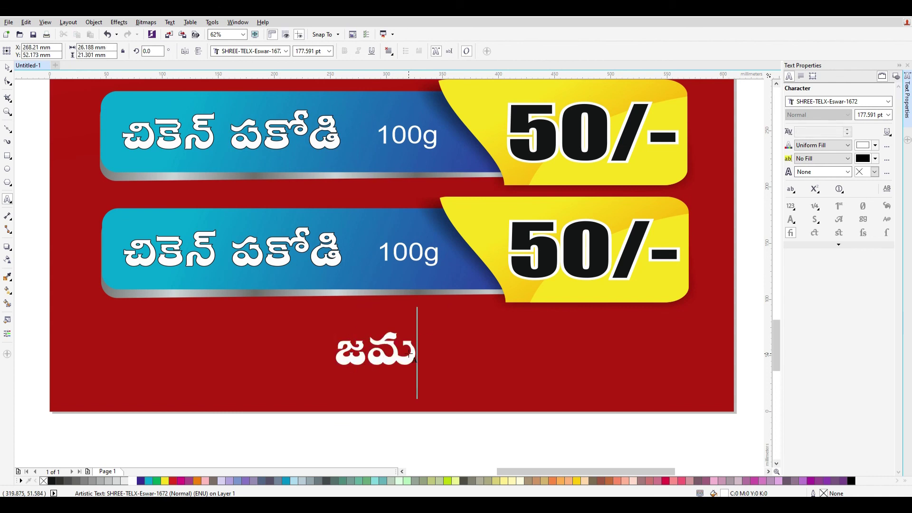
pyautogui.write('గమనిక :')
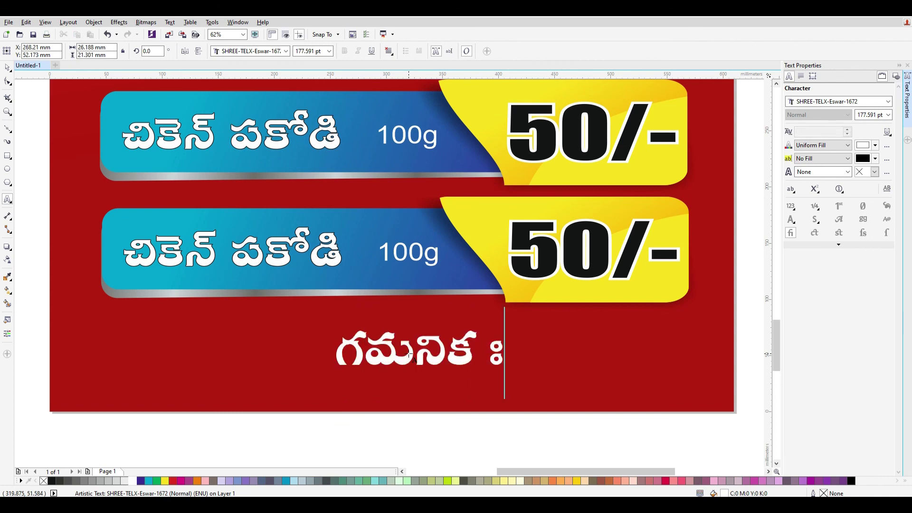
pyautogui.write(' ఇక్కడ భోజన')
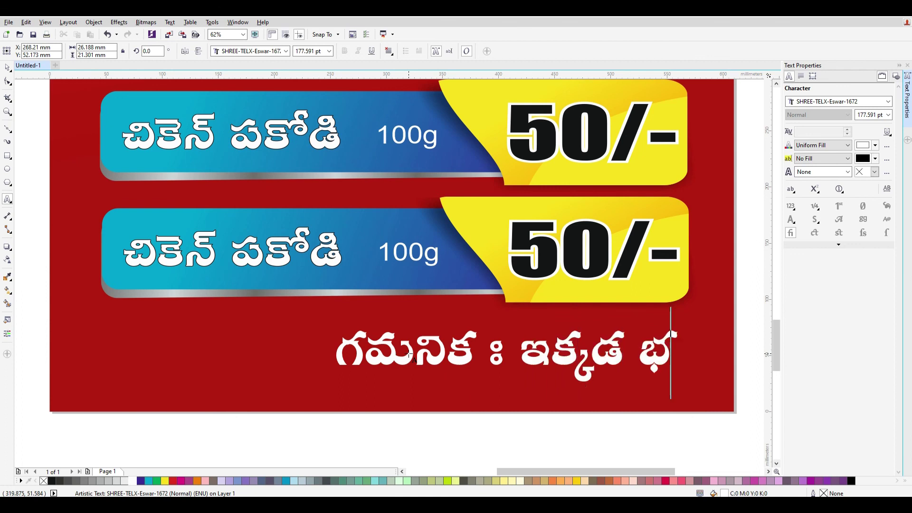
pyautogui.write(' స')
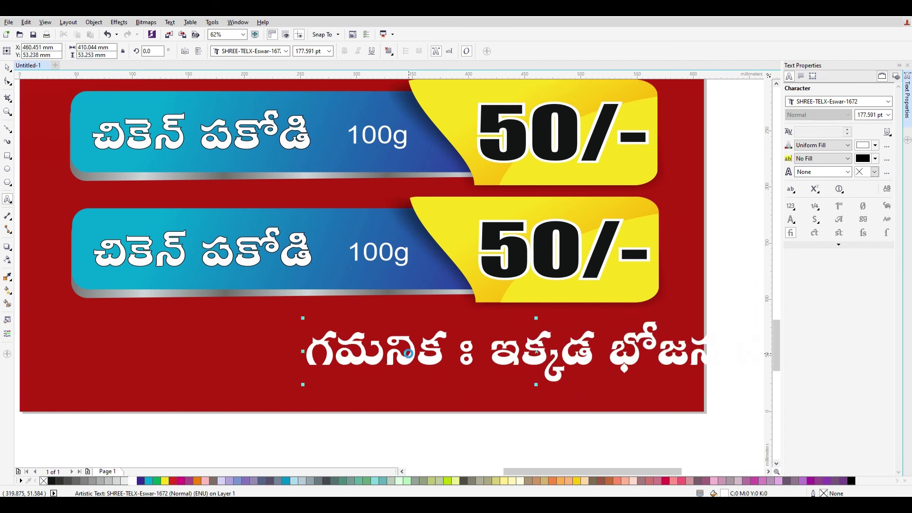
pyautogui.write('న')
pyautogui.hotkey('ctrl', 'a')
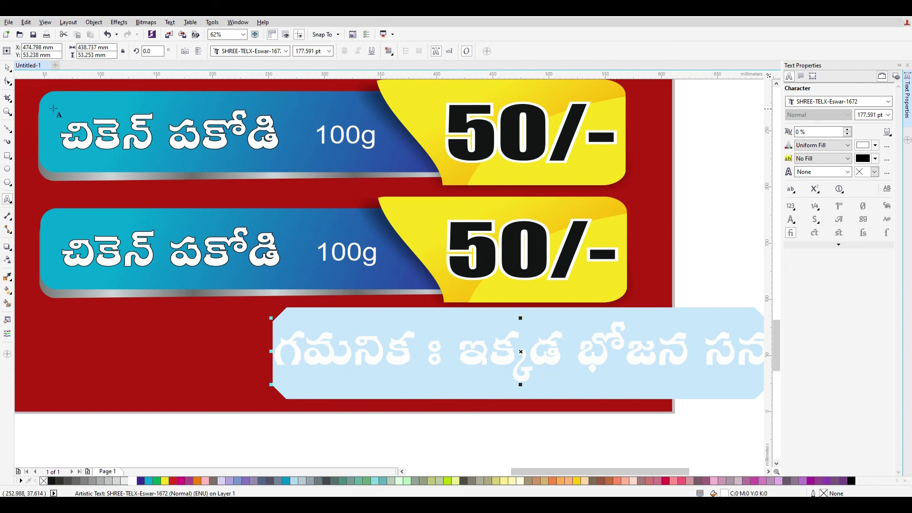
# Step: Shrink the note text to about 107 pt and centre it horizontally on the red background
pyautogui.click(8, 68)
pyautogui.scroll(-1, 113, 186)
pyautogui.moveTo(443, 289); pyautogui.dragTo(266, 266)
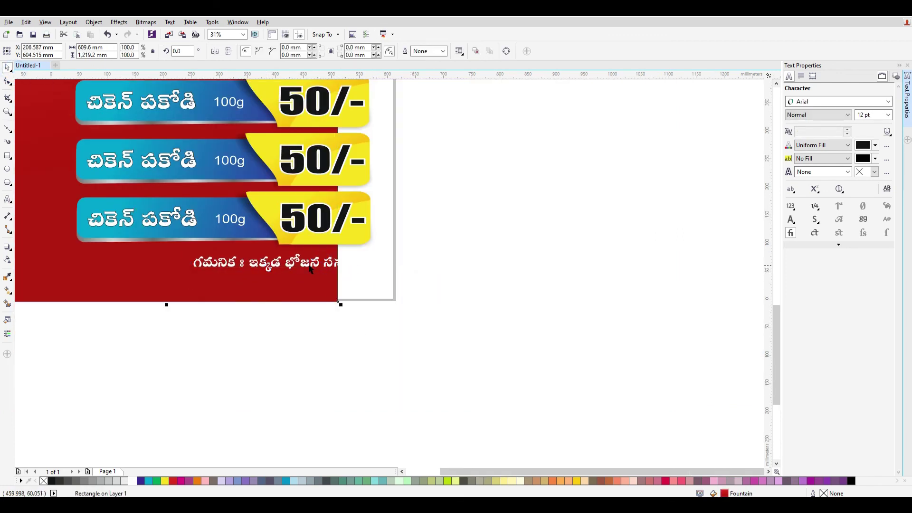
pyautogui.hotkey('ctrl', 'z')
pyautogui.click(309, 266)
pyautogui.keyDown('shift'); pyautogui.click(322, 280); pyautogui.keyUp('shift')
pyautogui.click(338, 317)
pyautogui.click(269, 265)
pyautogui.keyDown('shift'); pyautogui.click(260, 284); pyautogui.keyUp('shift')
pyautogui.press('c')
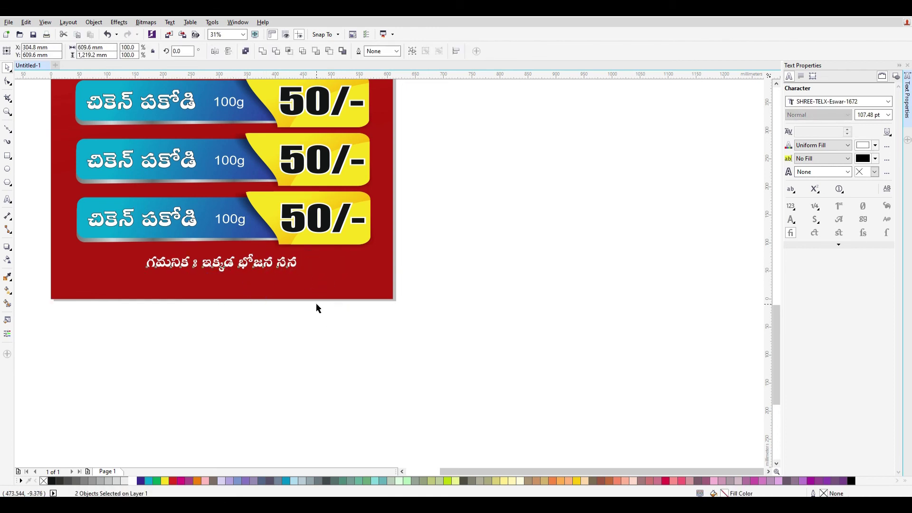
pyautogui.click(317, 304)
# Step: Correct and complete the note's wording to "గమనిక : ఇక్కడ భోజన సదుపాయం కలదు"
pyautogui.doubleClick(245, 263)
pyautogui.press('BackSpace')
pyautogui.write('direng')
pyautogui.press('BackSpace')
pyautogui.press('BackSpace')
pyautogui.press('BackSpace')
pyautogui.press('BackSpace')
pyautogui.press('BackSpace')
pyautogui.press('BackSpace')
pyautogui.press('BackSpace')
pyautogui.write('దుపాయం కలదు')
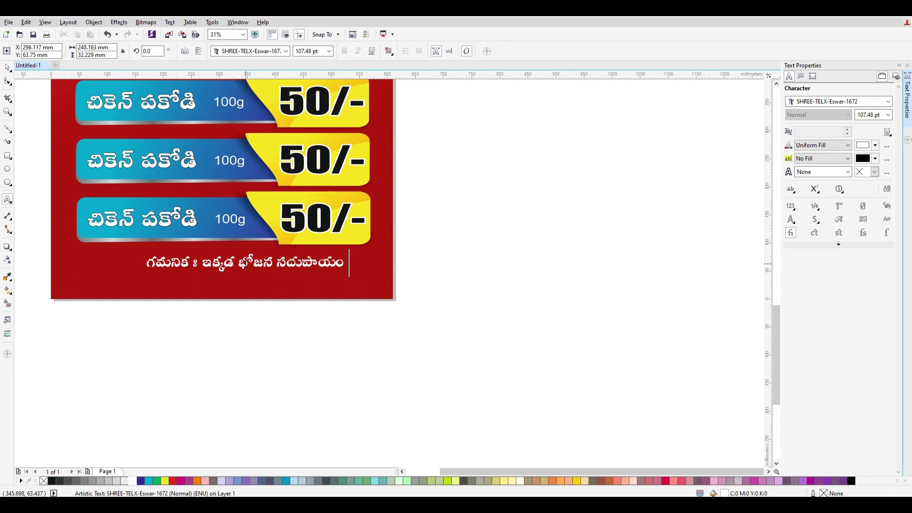
# Step: Break the note onto a second line after "గమనిక :", centre-align its lines and move it below the last panel
pyautogui.click(203, 262)
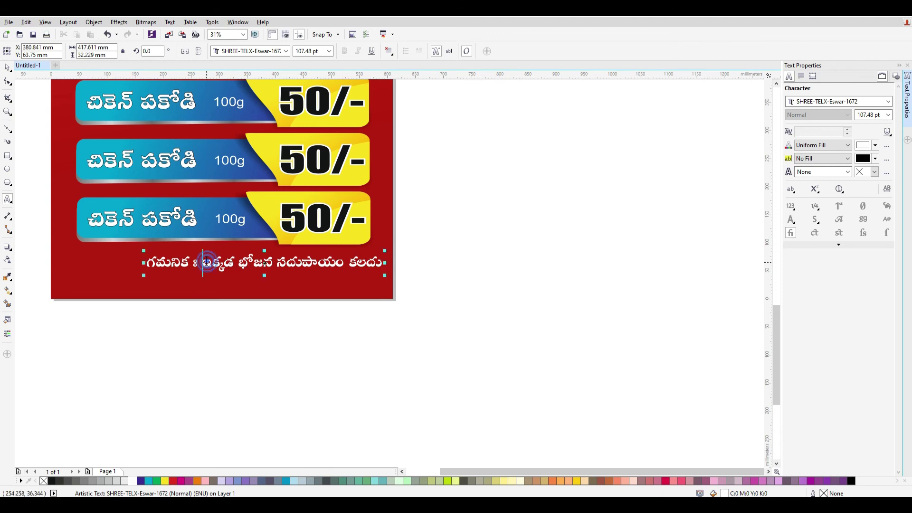
pyautogui.press('Return')
pyautogui.hotkey('ctrl', 'a')
pyautogui.hotkey('ctrl', 'e')
pyautogui.click(7, 68)
pyautogui.moveTo(244, 289); pyautogui.dragTo(199, 284)
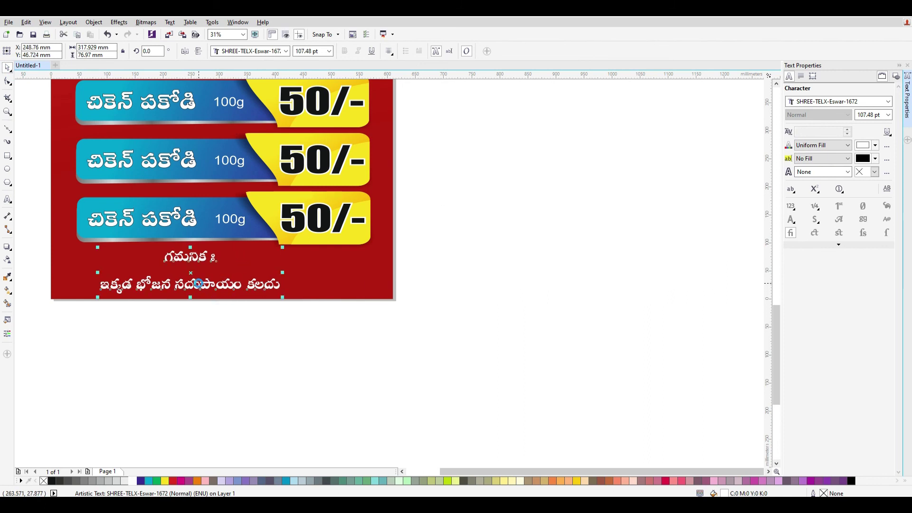
pyautogui.scroll(1, 152, 281)
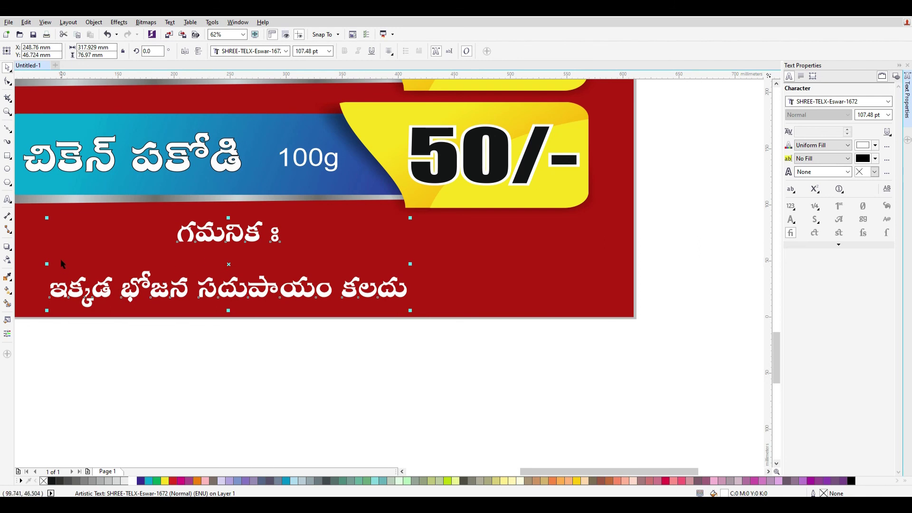
# Step: Tighten the note's line spacing and letter spacing with the Shape tool, narrowing the text to about 297 mm
pyautogui.click(11, 81)
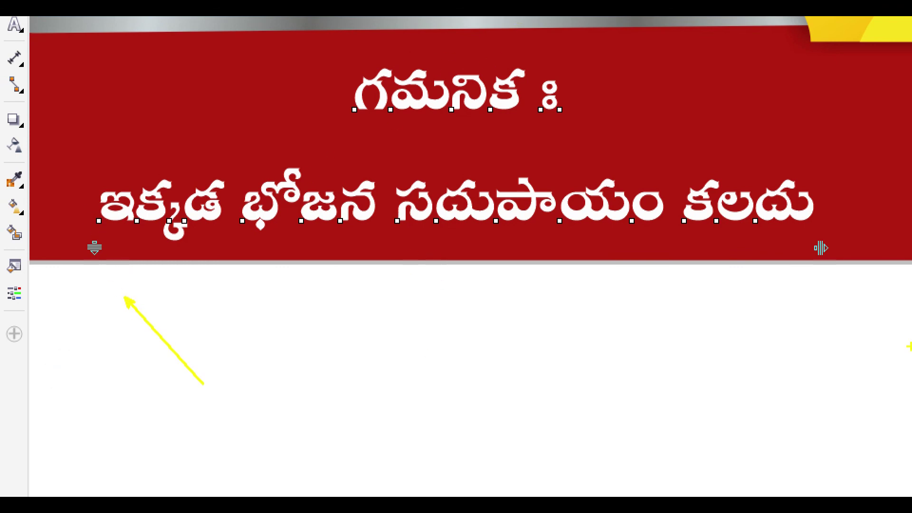
pyautogui.moveTo(640, 258); pyautogui.dragTo(885, 260)
pyautogui.hotkey('ctrl', 'z')
pyautogui.moveTo(840, 330)
pyautogui.mouseDown()
pyautogui.moveTo(813, 229)
pyautogui.moveTo(813, 262)
pyautogui.moveTo(725, 331)
pyautogui.mouseUp()
pyautogui.moveTo(675, 412); pyautogui.dragTo(669, 433)
pyautogui.moveTo(851, 255); pyautogui.dragTo(622, 413)
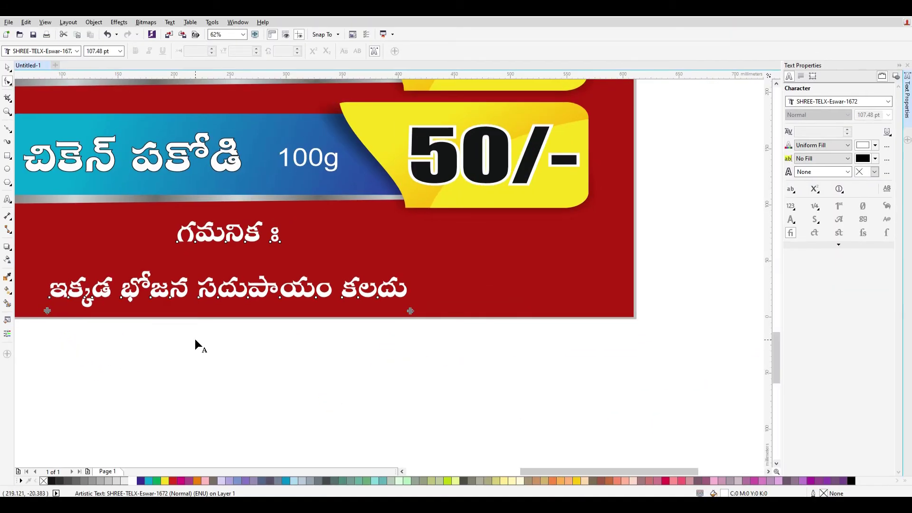
pyautogui.moveTo(47, 311); pyautogui.dragTo(47, 273)
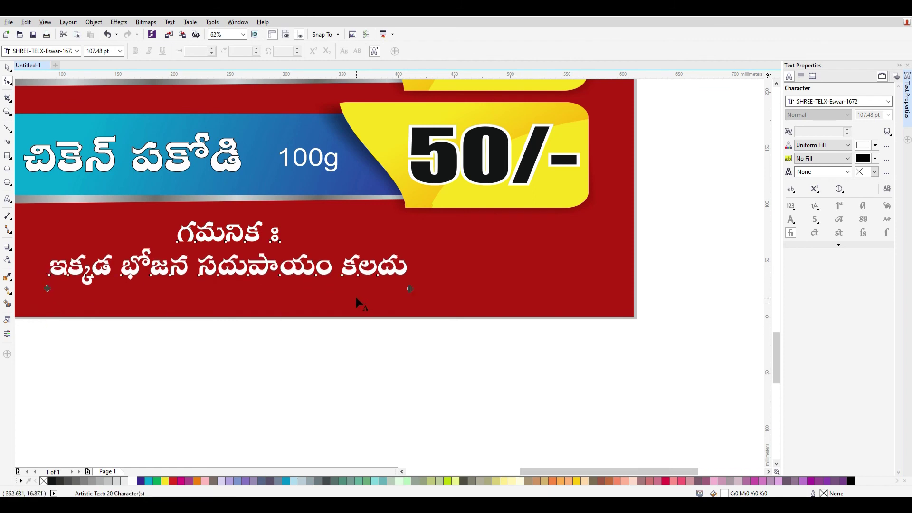
pyautogui.moveTo(409, 288); pyautogui.dragTo(367, 298)
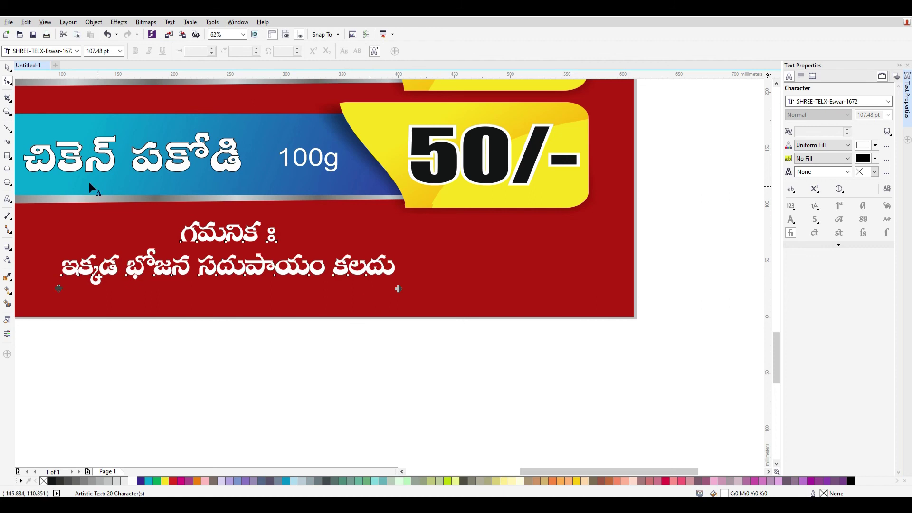
pyautogui.click(8, 67)
# Step: Enlarge the two-line note to about 445 mm wide and centre it horizontally on the red background
pyautogui.scroll(-1, 231, 285)
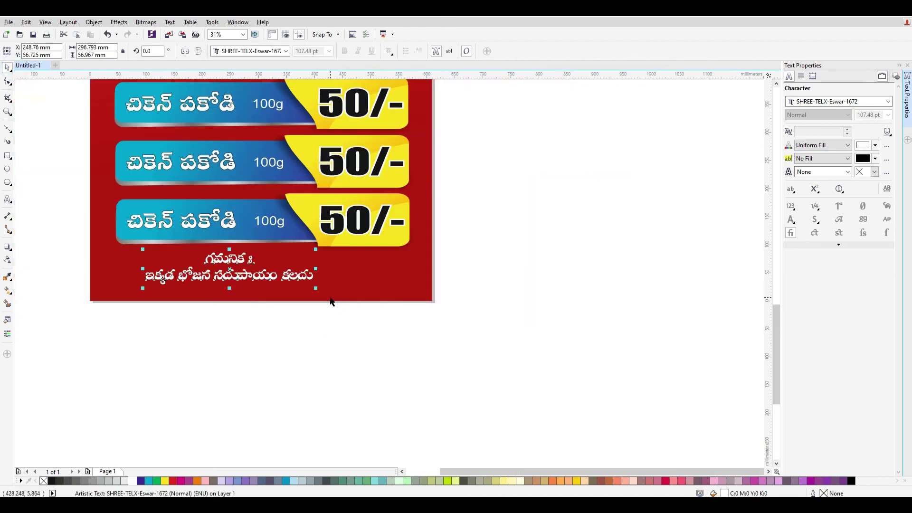
pyautogui.moveTo(316, 287); pyautogui.dragTo(399, 319)
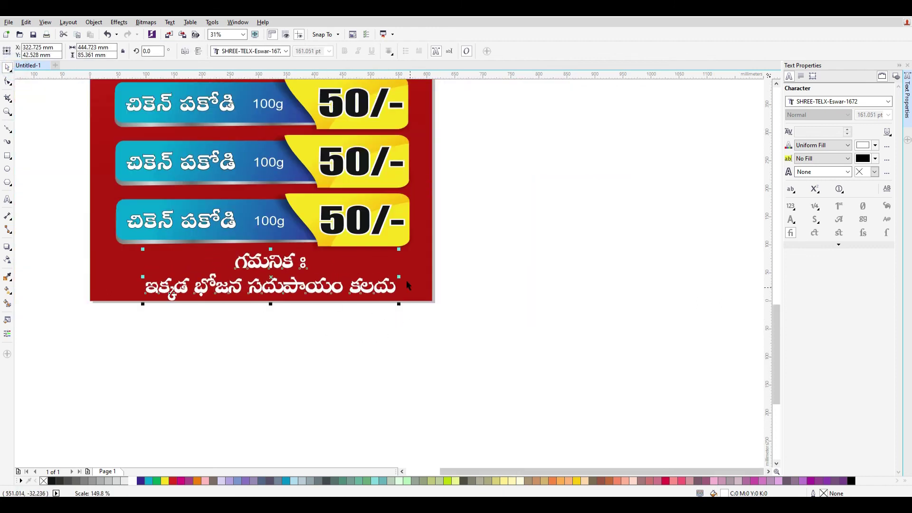
pyautogui.keyDown('shift'); pyautogui.click(402, 275); pyautogui.keyUp('shift')
pyautogui.click(537, 376)
pyautogui.click(415, 284)
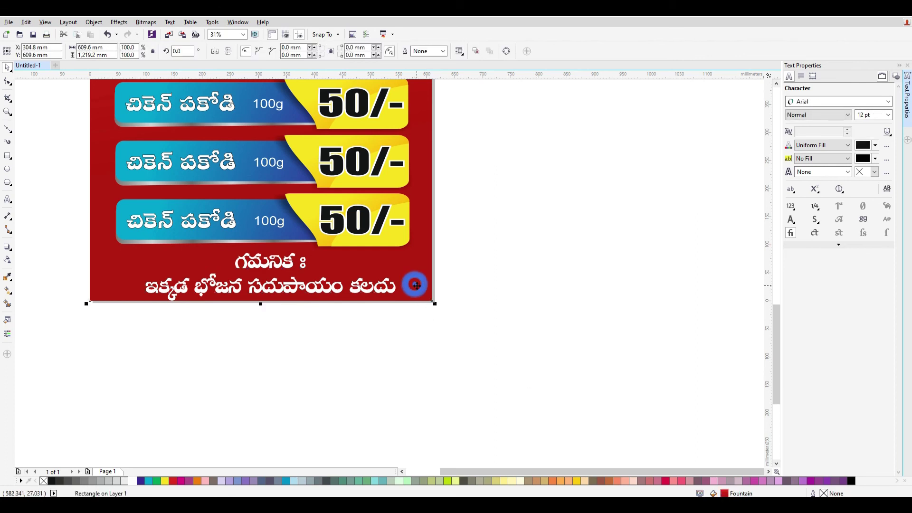
pyautogui.click(507, 298)
pyautogui.click(349, 279)
pyautogui.keyDown('shift'); pyautogui.click(407, 264); pyautogui.keyUp('shift')
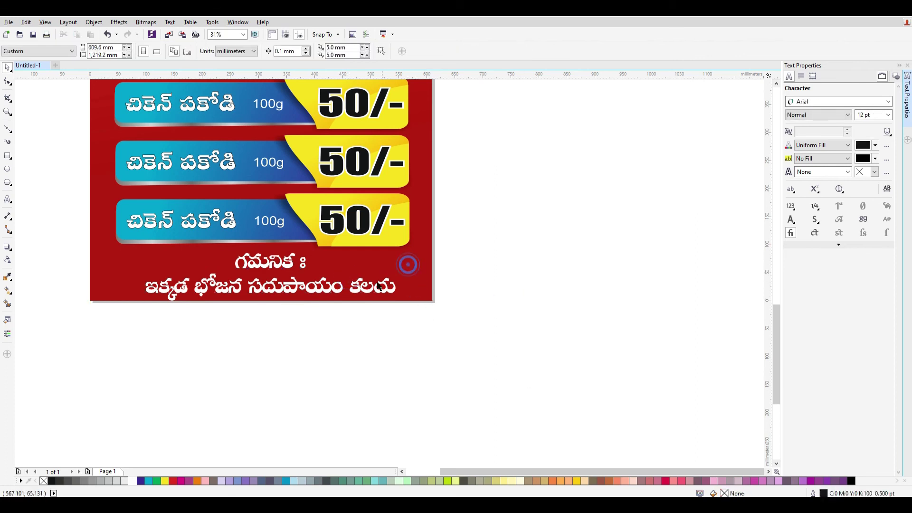
pyautogui.click(366, 293)
pyautogui.keyDown('shift'); pyautogui.click(120, 268); pyautogui.keyUp('shift')
pyautogui.press('c')
pyautogui.click(464, 326)
# Step: Examine the whole banner layout, from the titles through the eight price panels to the note at its foot
pyautogui.click(318, 290)
pyautogui.scroll(-1, 415, 350)
pyautogui.scroll(-1, 416, 351)
pyautogui.moveTo(477, 360); pyautogui.dragTo(260, 138)
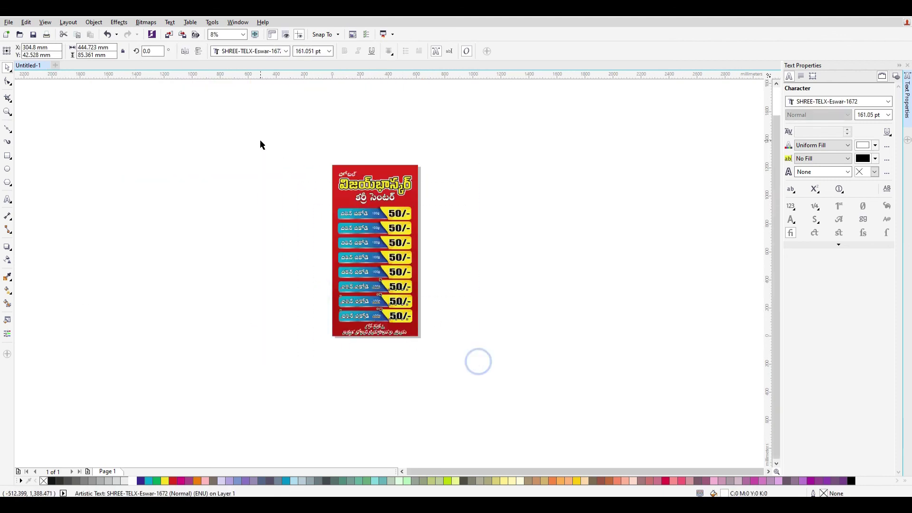
pyautogui.scroll(2, 372, 195)
pyautogui.scroll(-2, 559, 234)
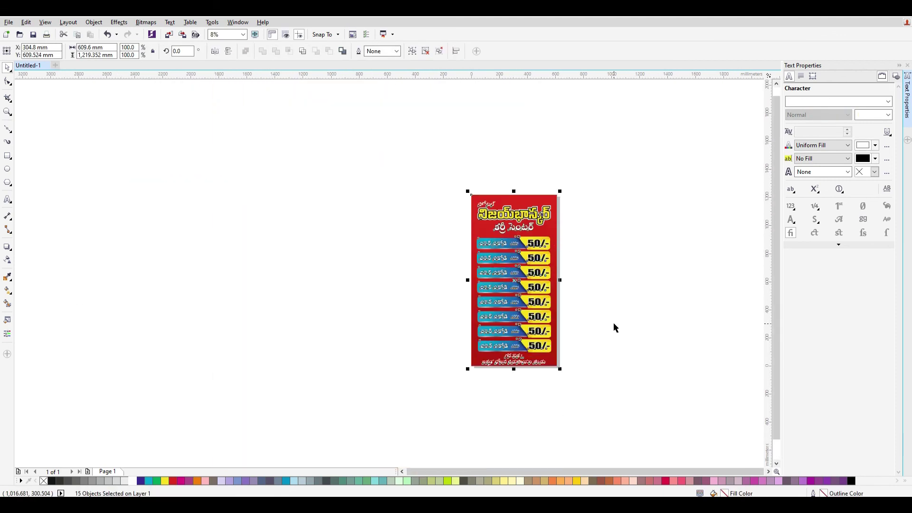
pyautogui.scroll(1, 612, 325)
pyautogui.scroll(-1, 582, 304)
pyautogui.scroll(2, 545, 214)
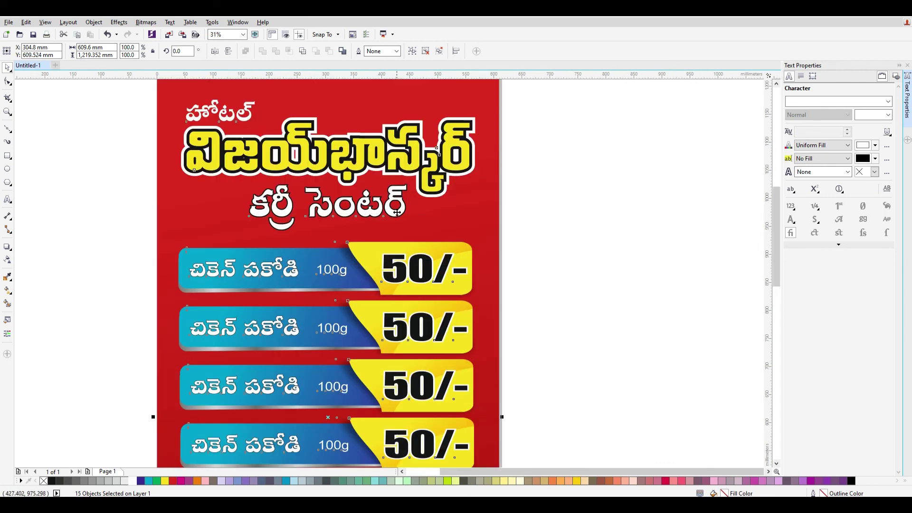
pyautogui.scroll(-1, 398, 212)
pyautogui.hotkey('alt', 'F4')
pyautogui.press('Escape')
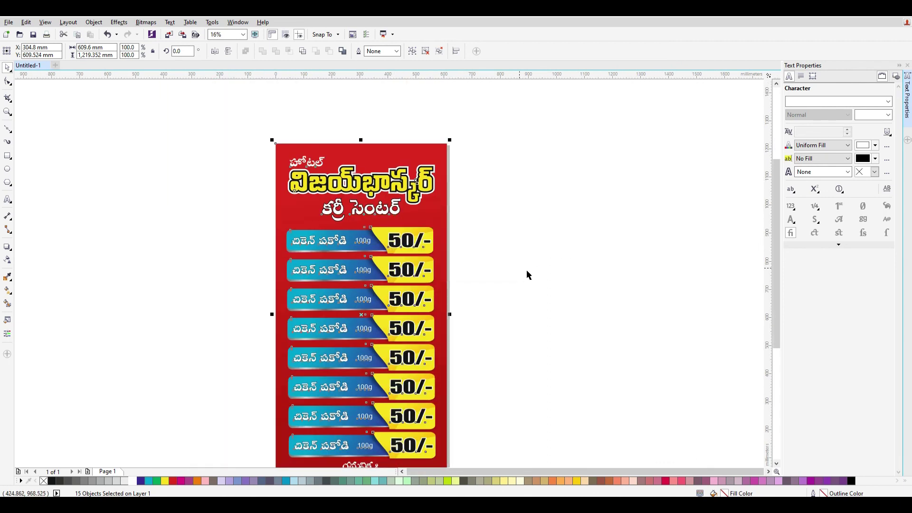
pyautogui.click(586, 299)
pyautogui.scroll(-1, 475, 262)
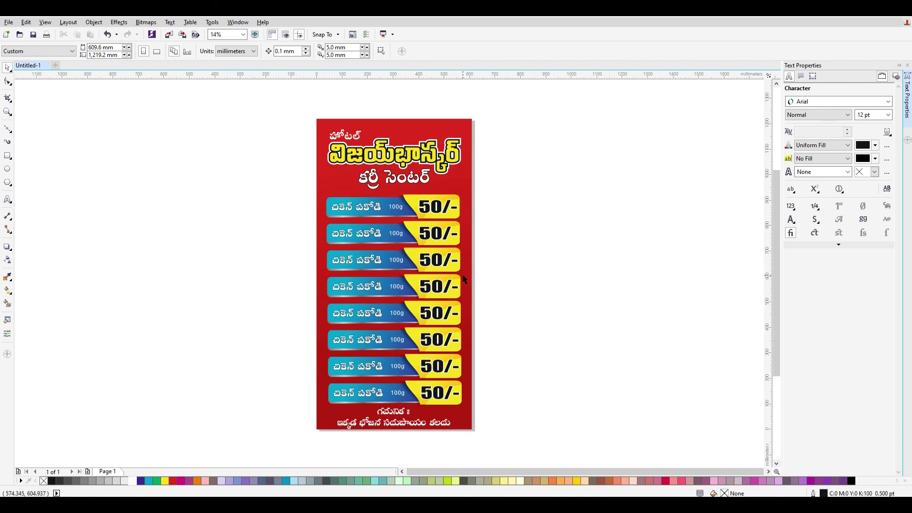
pyautogui.click(430, 213)
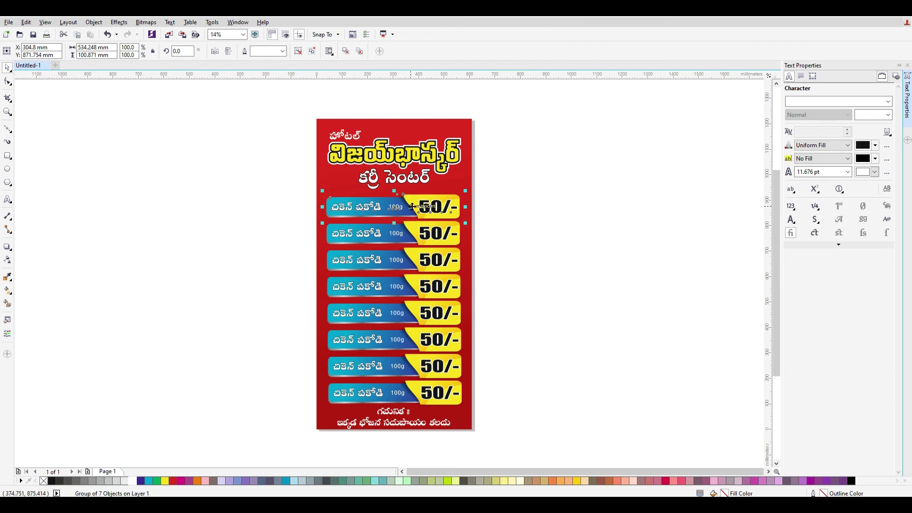
pyautogui.click(562, 267)
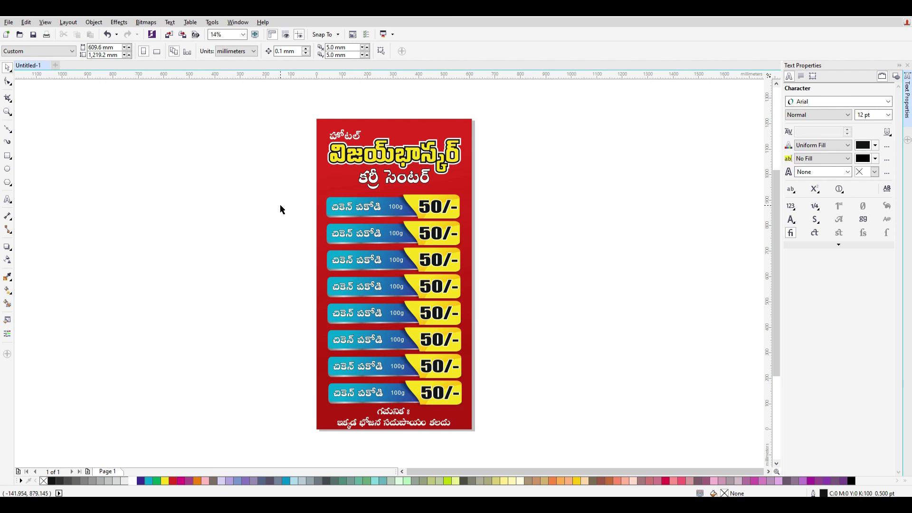
pyautogui.click(401, 421)
pyautogui.keyDown('shift'); pyautogui.click(324, 416); pyautogui.keyUp('shift')
pyautogui.moveTo(560, 440); pyautogui.dragTo(266, 97)
pyautogui.click(591, 247)
# Step: Nudge all the title texts at the banner's head slightly upward together
pyautogui.moveTo(286, 128); pyautogui.dragTo(508, 195)
pyautogui.press('Up')
pyautogui.press('Up')
pyautogui.press('Up')
pyautogui.press('Up')
pyautogui.press('Up')
pyautogui.press('Up')
pyautogui.press('Up')
pyautogui.press('Up')
pyautogui.press('Up')
pyautogui.press('Up')
pyautogui.press('Up')
pyautogui.press('Up')
pyautogui.press('Up')
pyautogui.press('Up')
pyautogui.press('Up')
pyautogui.press('Up')
pyautogui.press('Up')
pyautogui.press('Up')
pyautogui.press('Up')
pyautogui.press('Up')
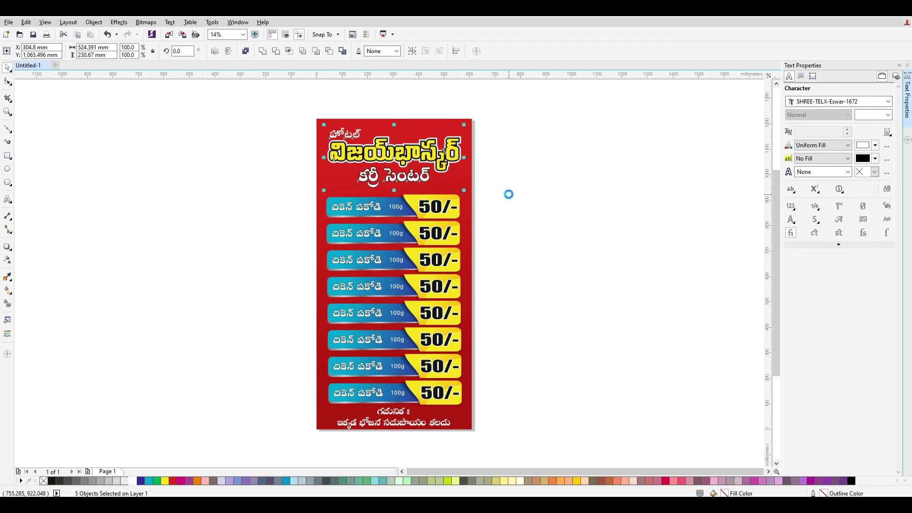
pyautogui.click(539, 414)
# Step: Nudge the eight price panels and the note upward together, leaving more space at the banner's lower edge
pyautogui.moveTo(543, 442); pyautogui.dragTo(248, 192)
pyautogui.press('Up')
pyautogui.press('Up')
pyautogui.press('Up')
pyautogui.press('Up')
pyautogui.press('Up')
pyautogui.press('Up')
pyautogui.press('Up')
pyautogui.press('Up')
pyautogui.press('Up')
pyautogui.press('Up')
pyautogui.press('Up')
pyautogui.press('Up')
pyautogui.press('Up')
pyautogui.press('Up')
pyautogui.press('Up')
pyautogui.press('Up')
pyautogui.press('Up')
pyautogui.press('Up')
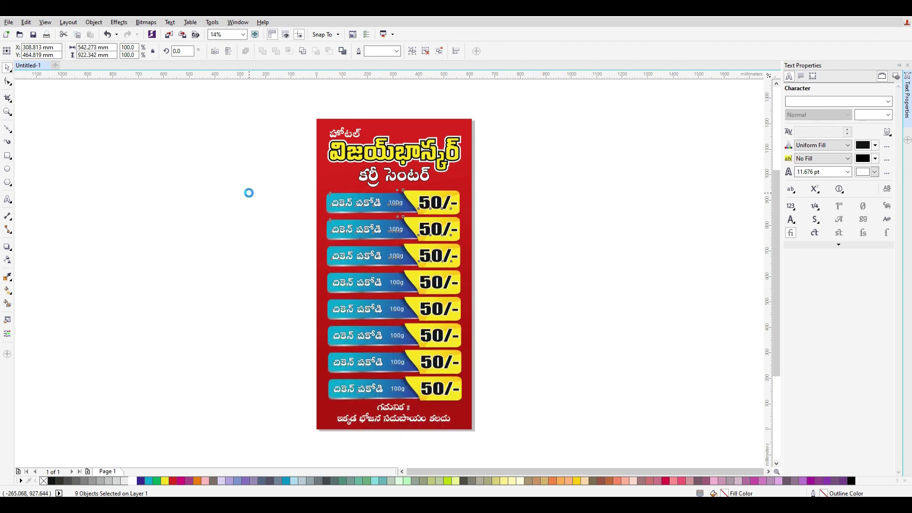
pyautogui.click(598, 353)
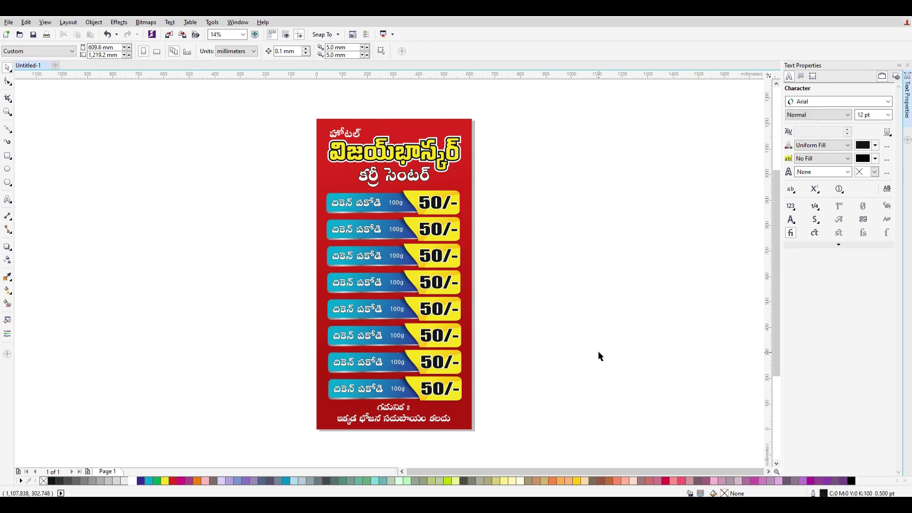